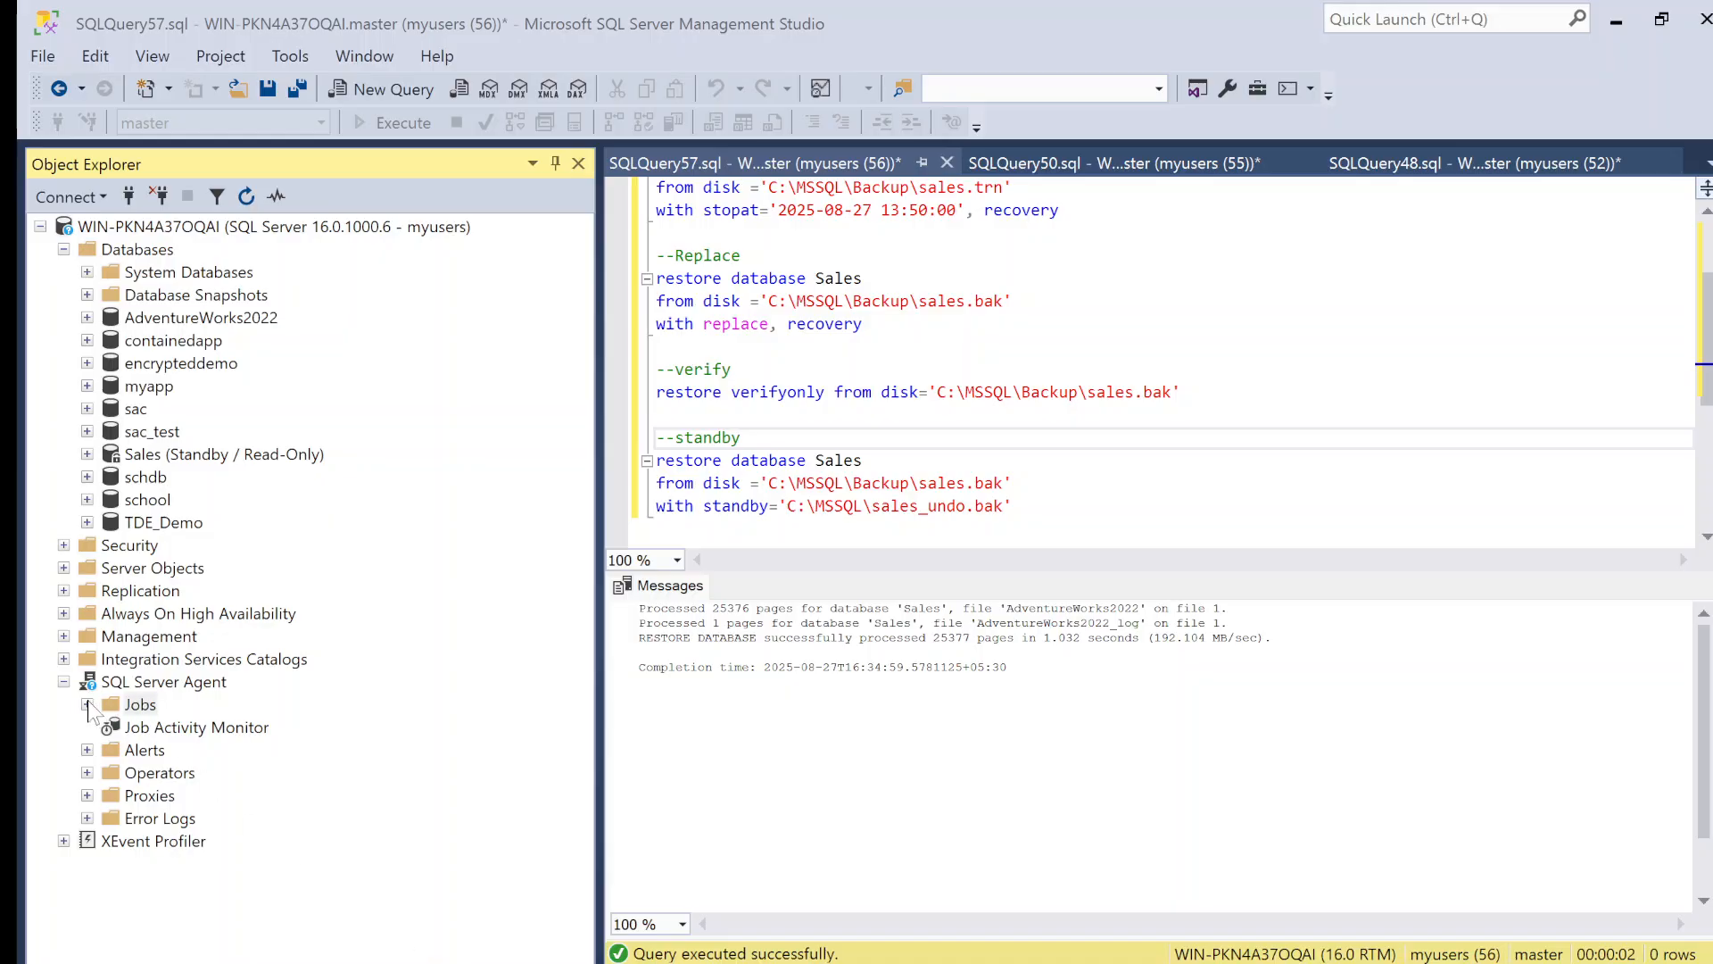
# Step: Refresh the server tree and expand SQL Server Agent down to its Jobs folder
pyautogui.click(63, 681)
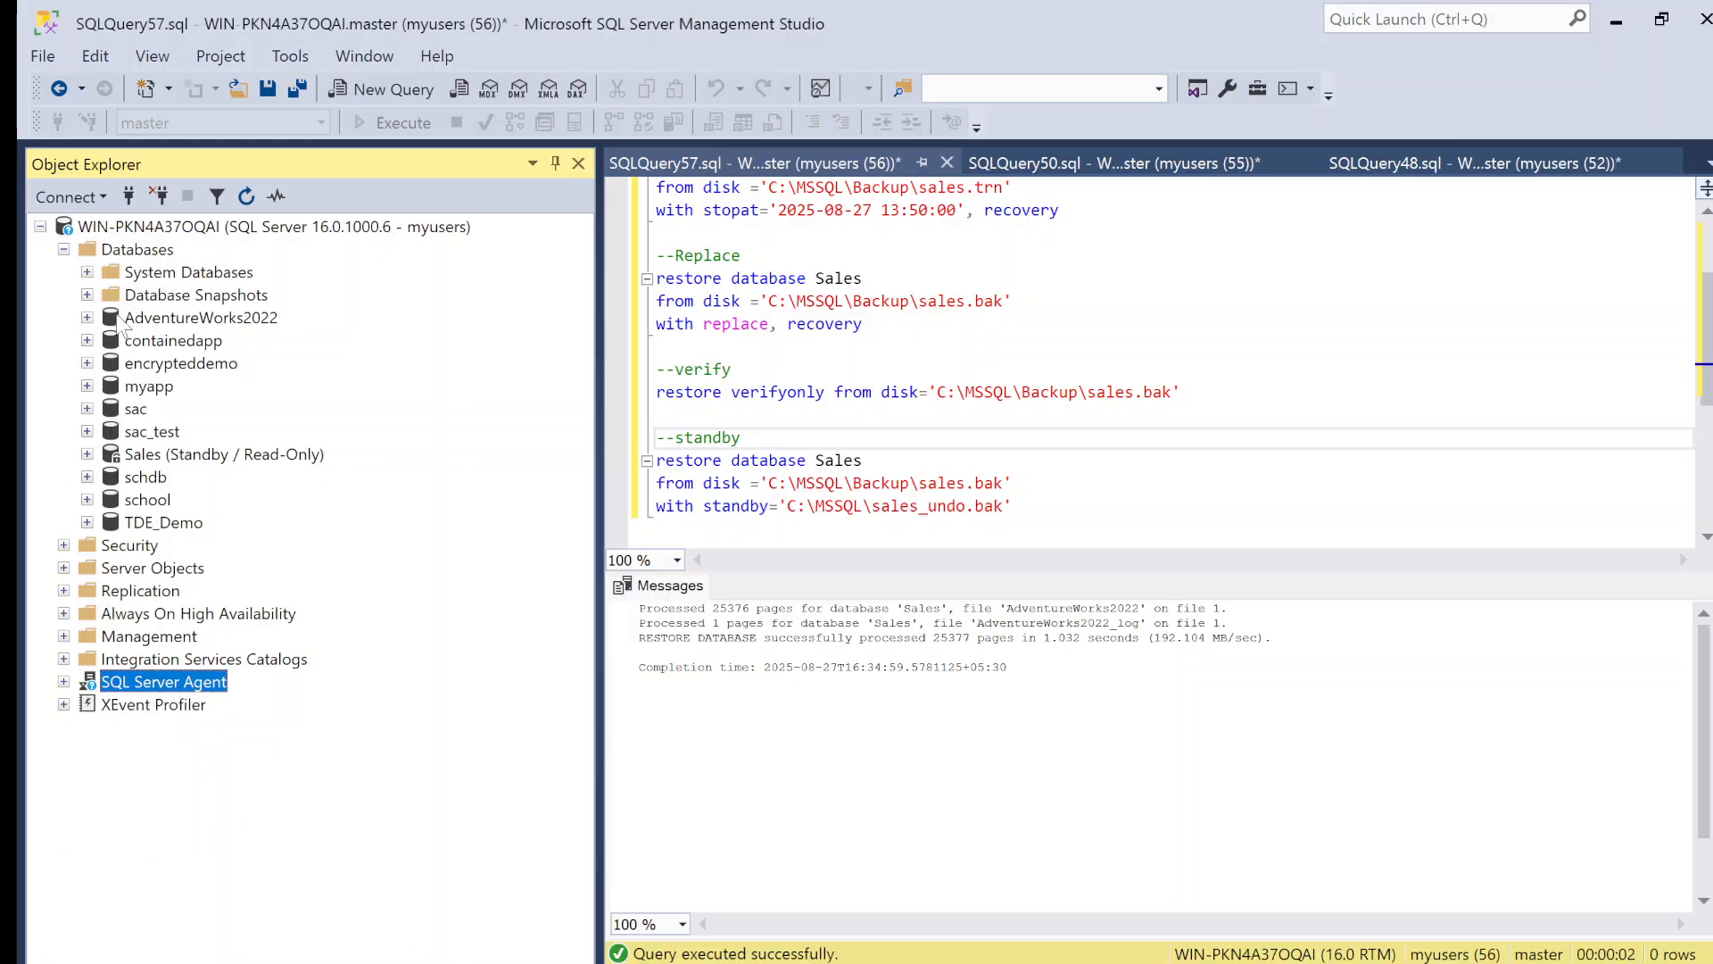
pyautogui.click(188, 228)
pyautogui.click(248, 195)
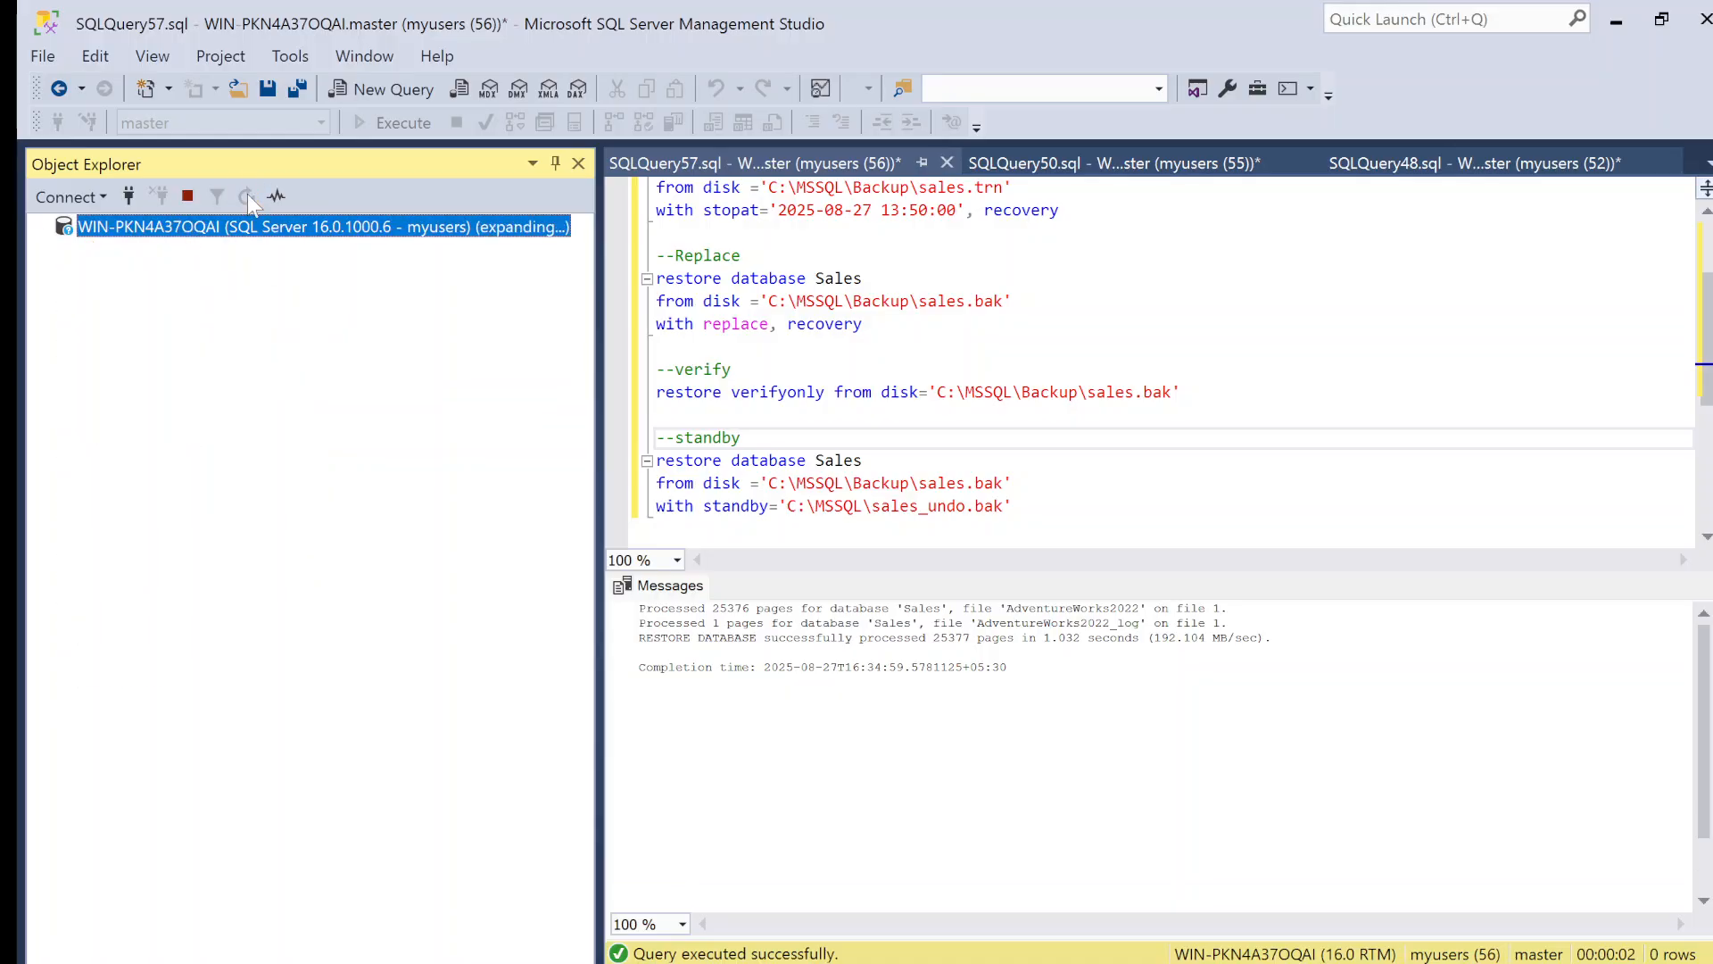
pyautogui.click(63, 407)
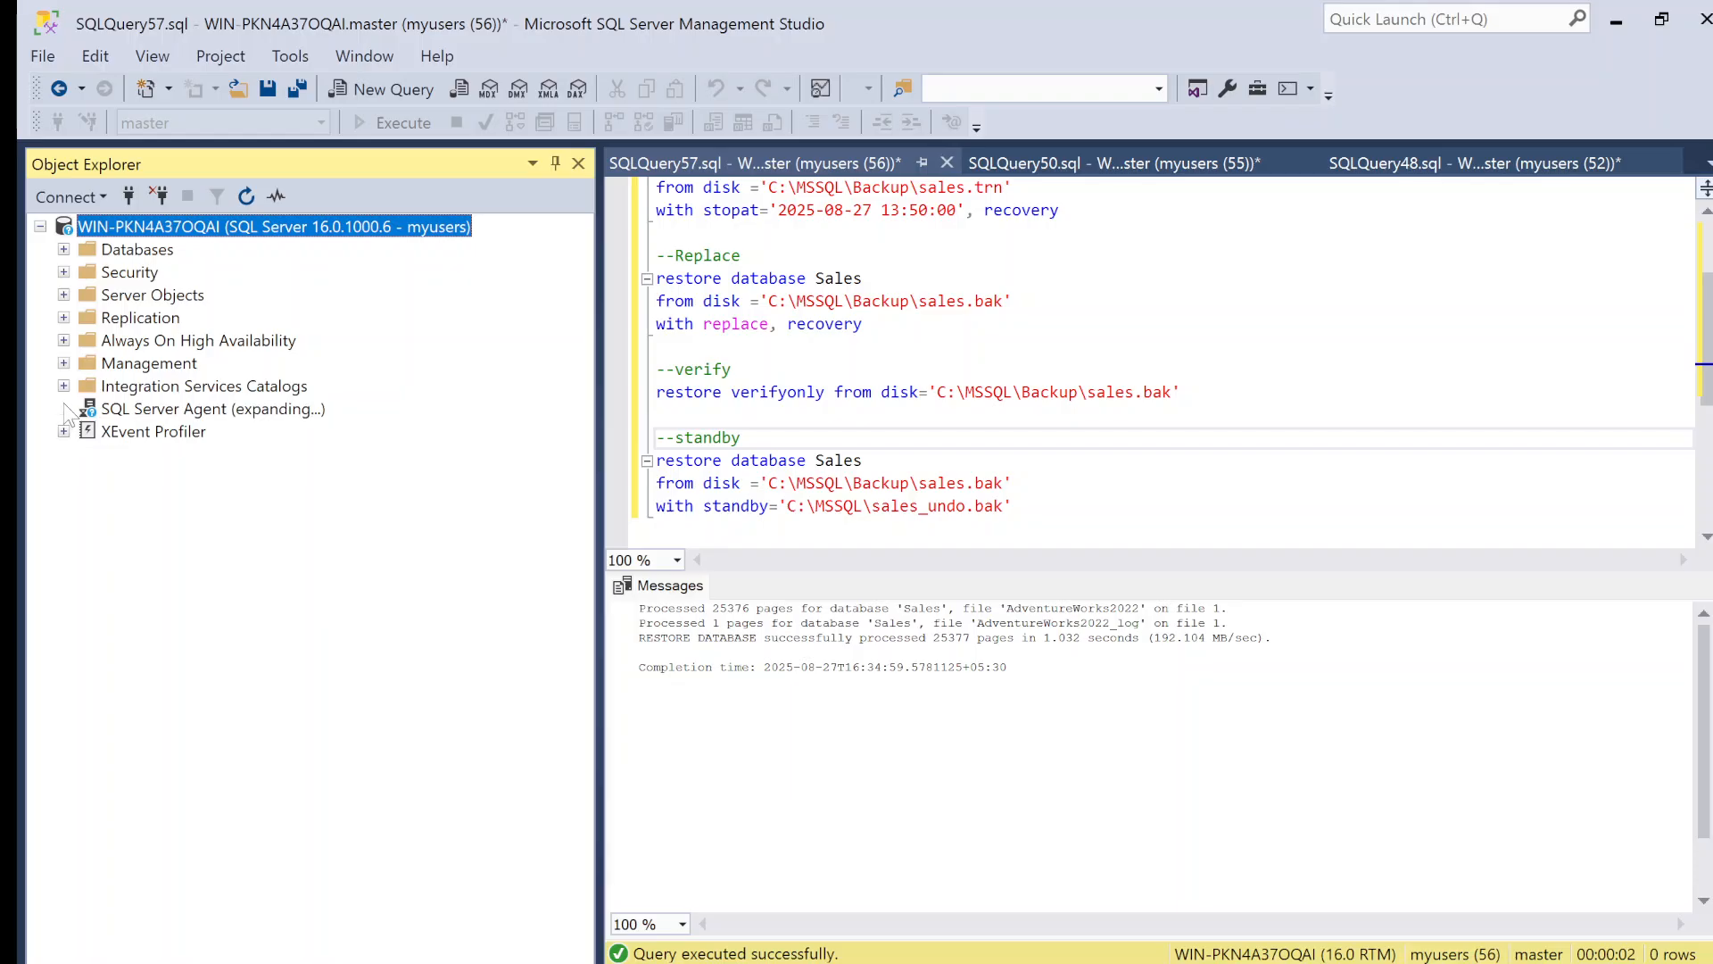
pyautogui.click(146, 416)
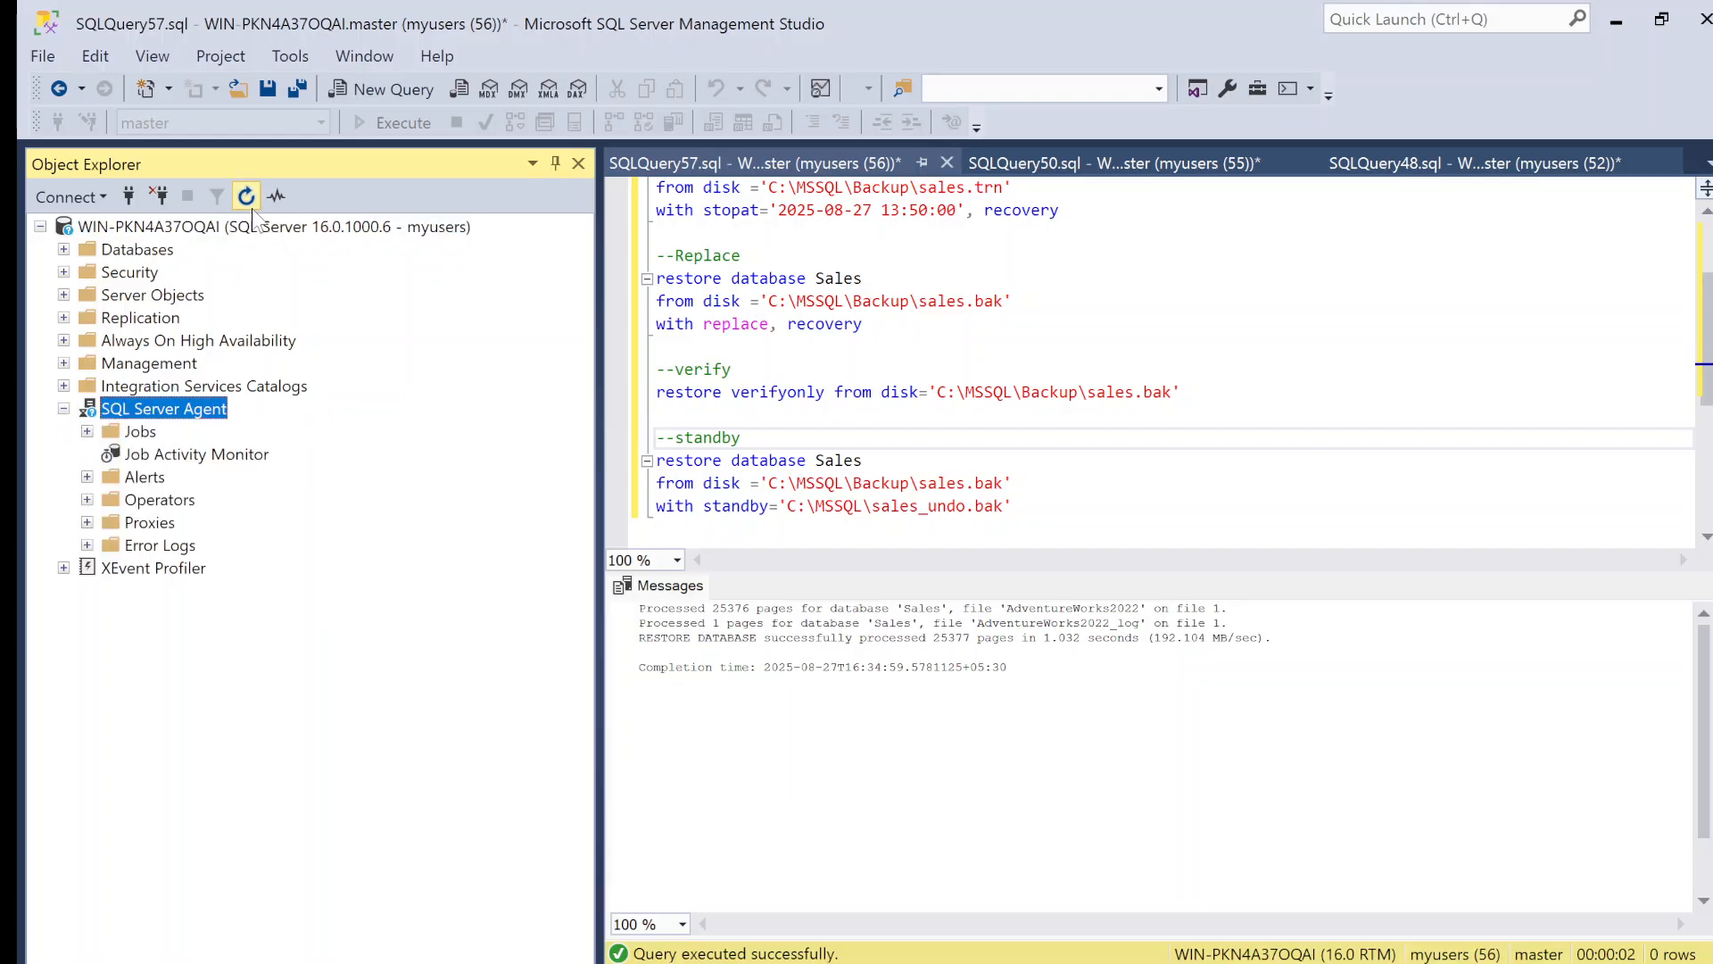
pyautogui.click(87, 431)
# Step: Create a new SQL Server Agent job named FullBackup
pyautogui.rightClick(140, 436)
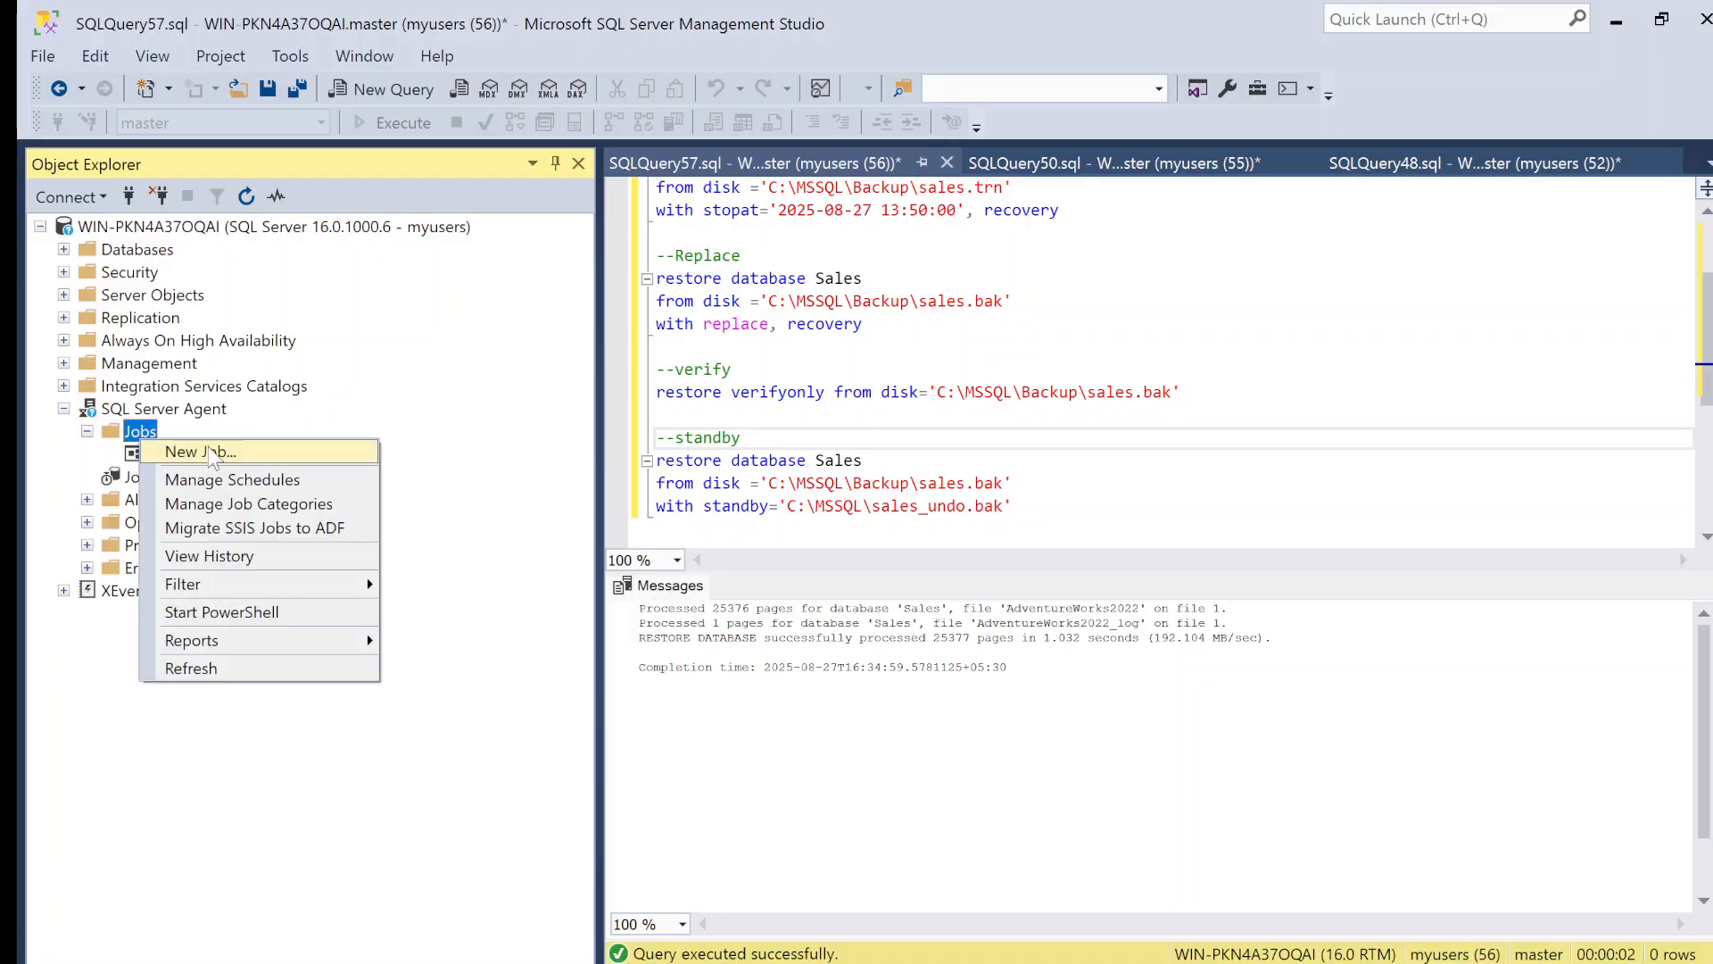
pyautogui.click(212, 454)
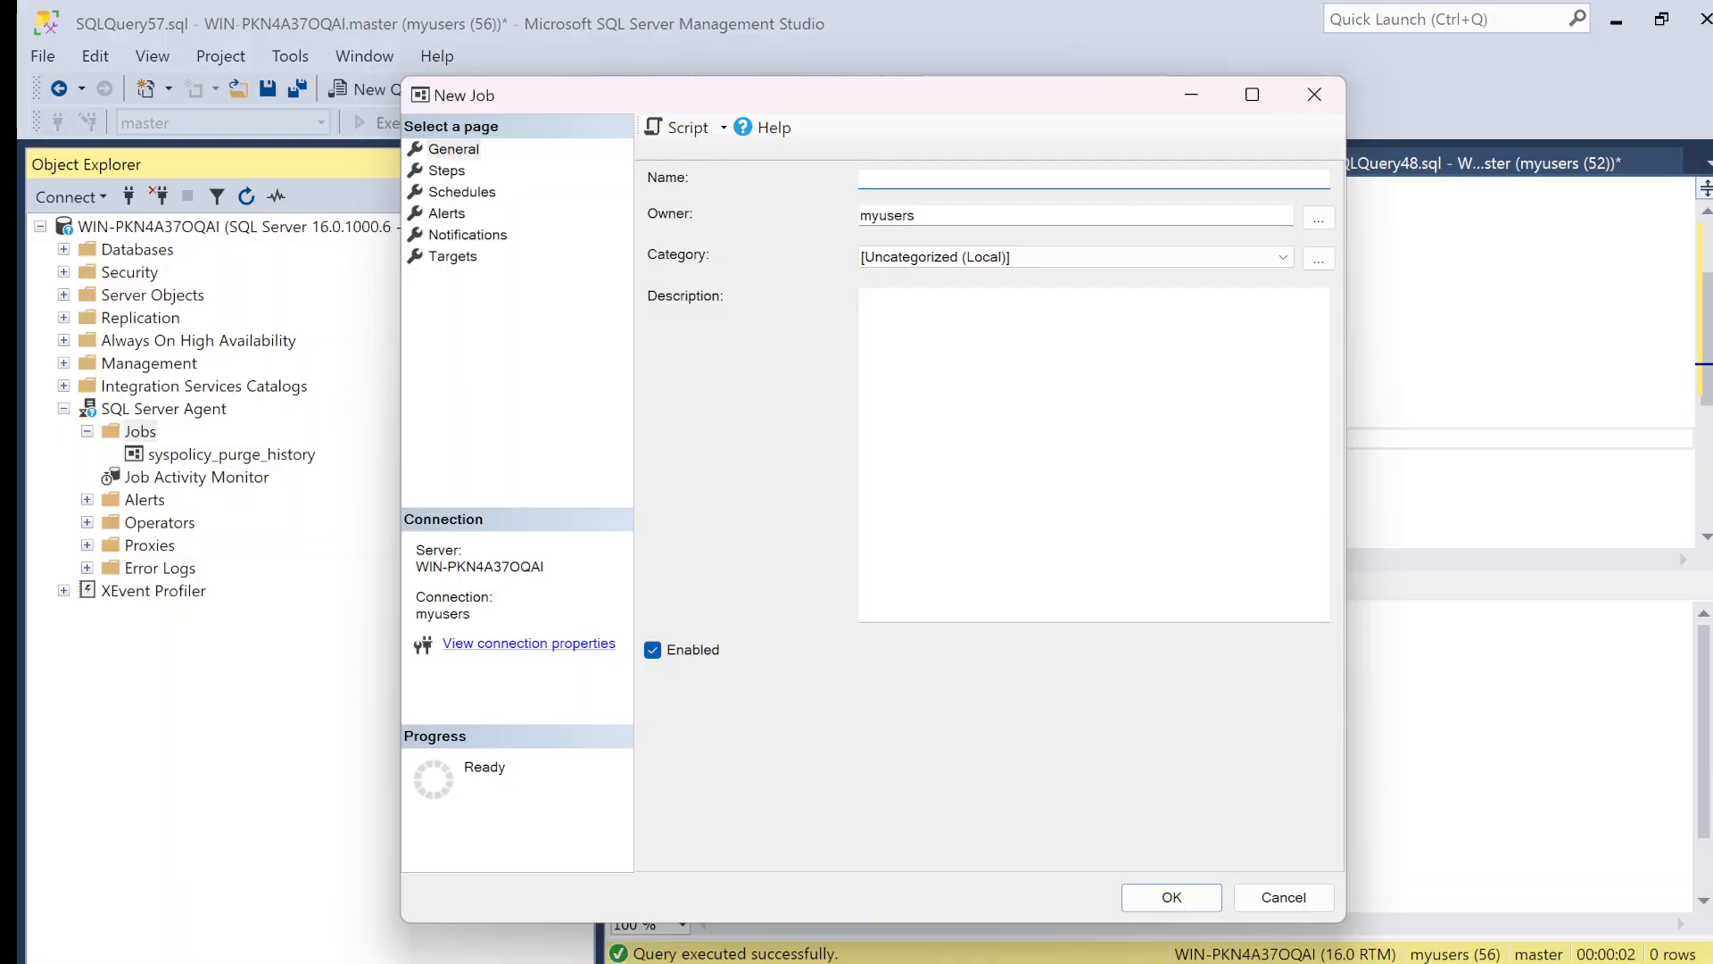
pyautogui.write('FullBackup')
pyautogui.press('Return')
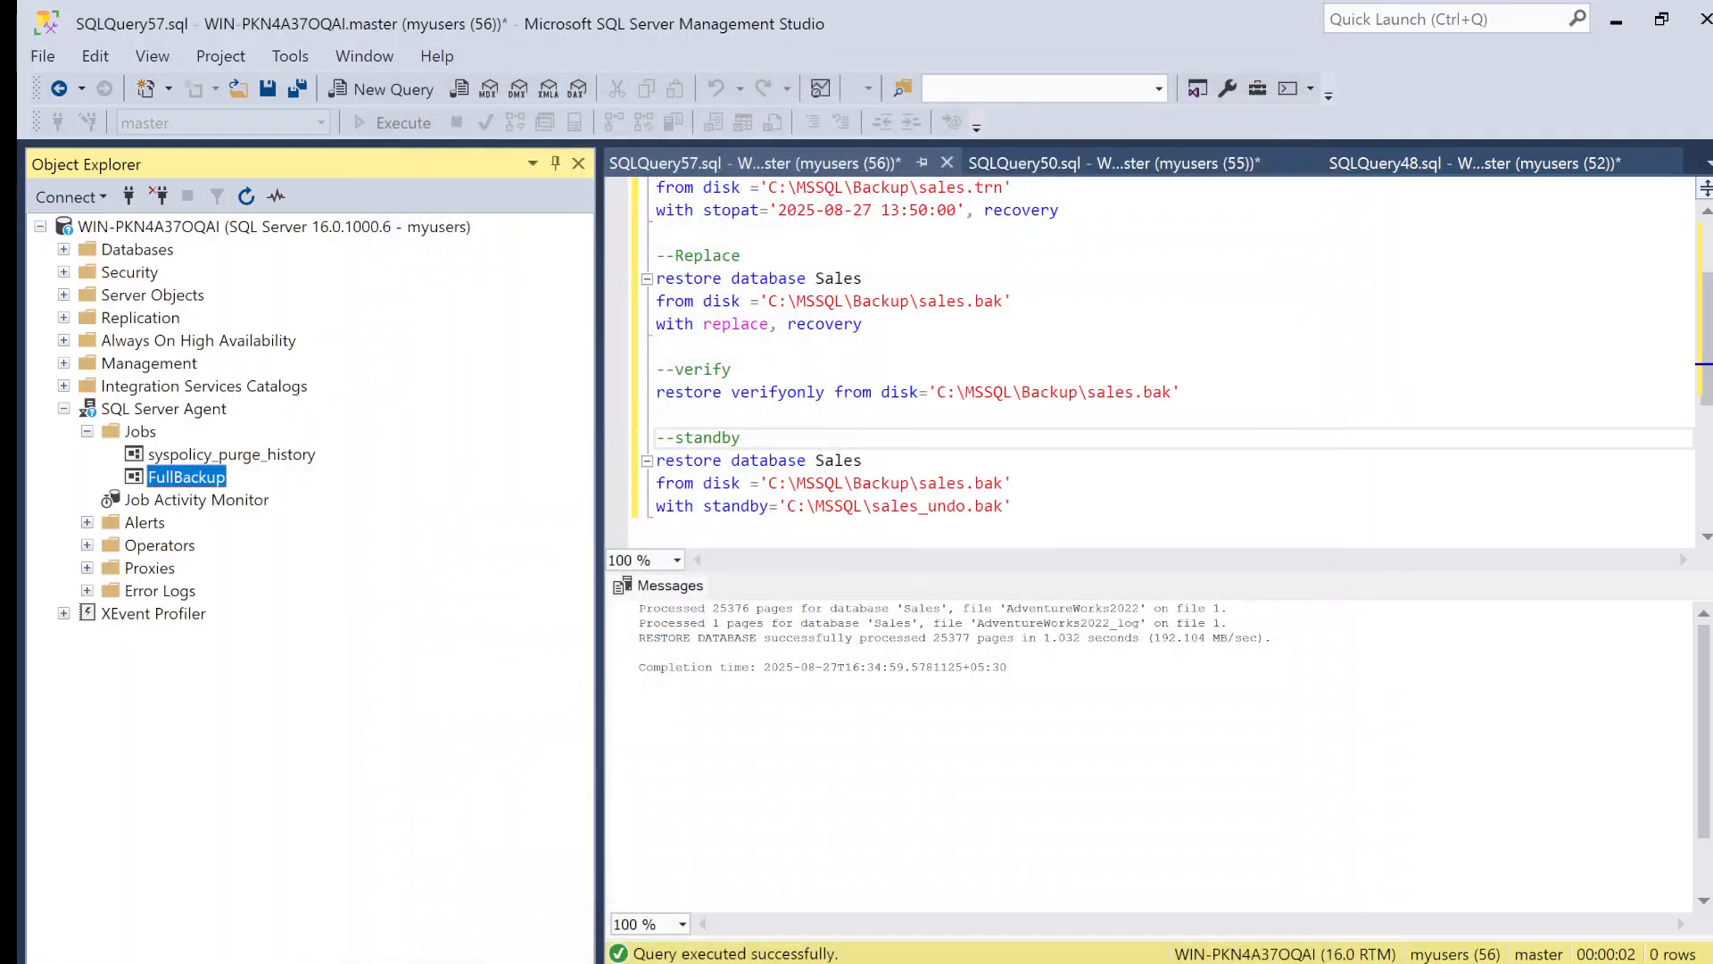
# Step: Delete the FullBackup job from the SQL Server Agent jobs
pyautogui.rightClick(184, 482)
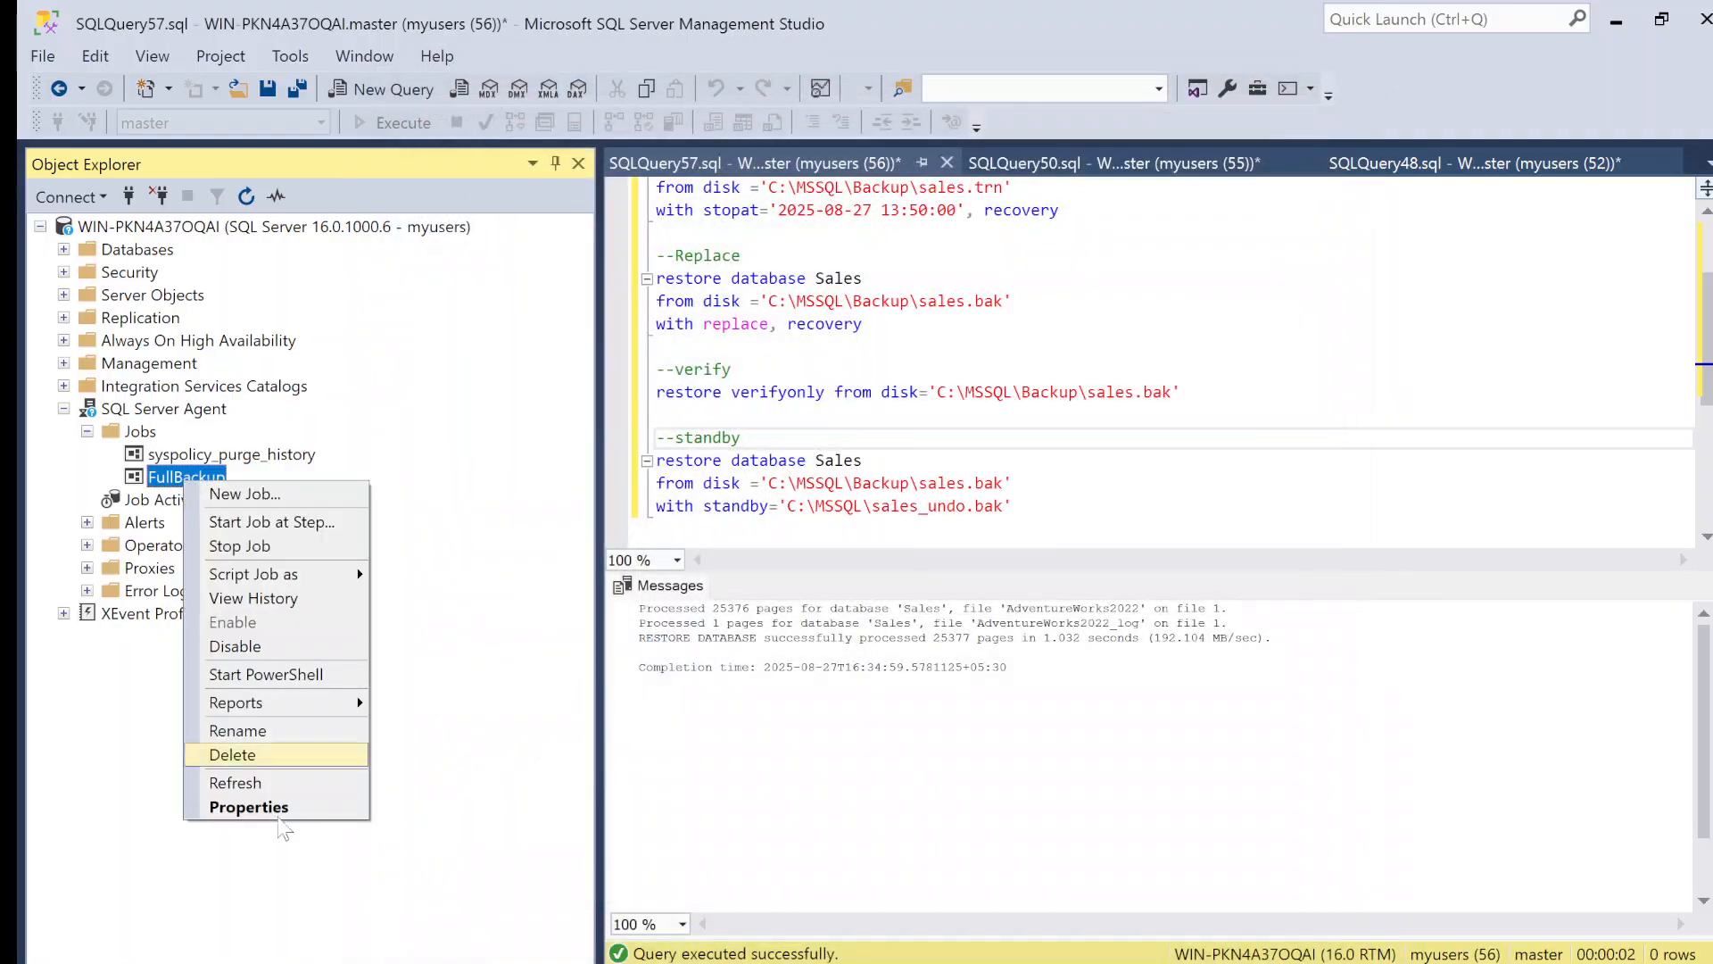
pyautogui.click(259, 759)
pyautogui.click(1187, 904)
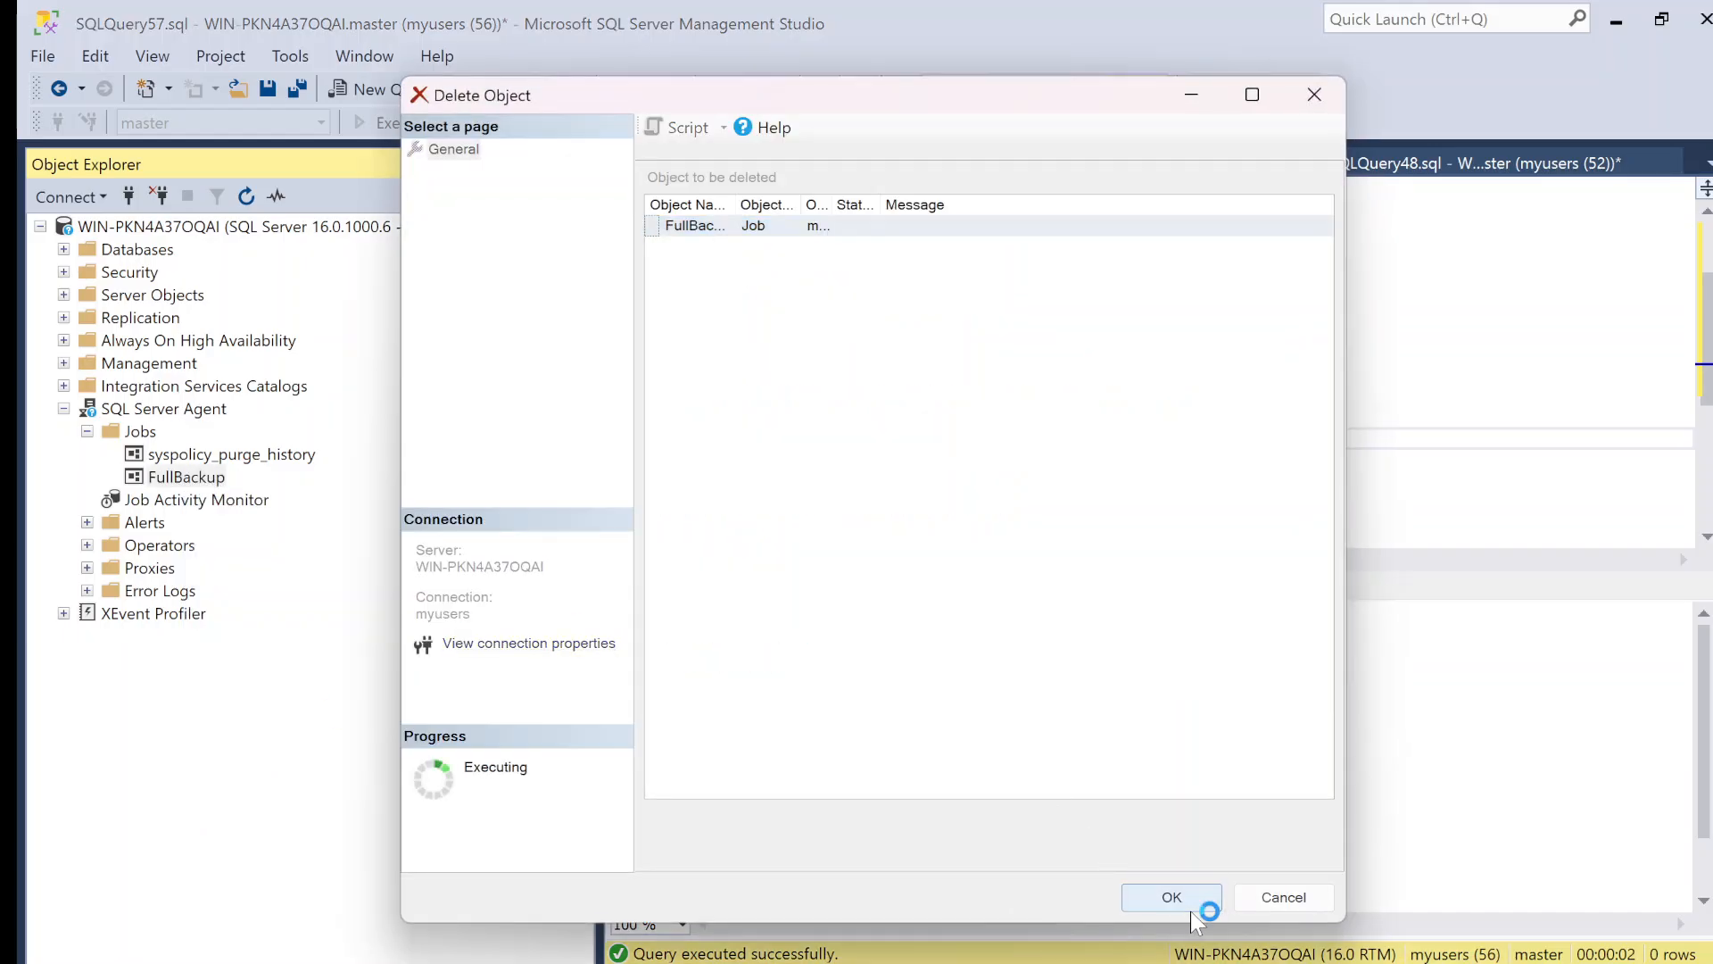
# Step: Start a new SQL Server Agent job and name it FullBackup_Job
pyautogui.rightClick(149, 437)
pyautogui.click(198, 452)
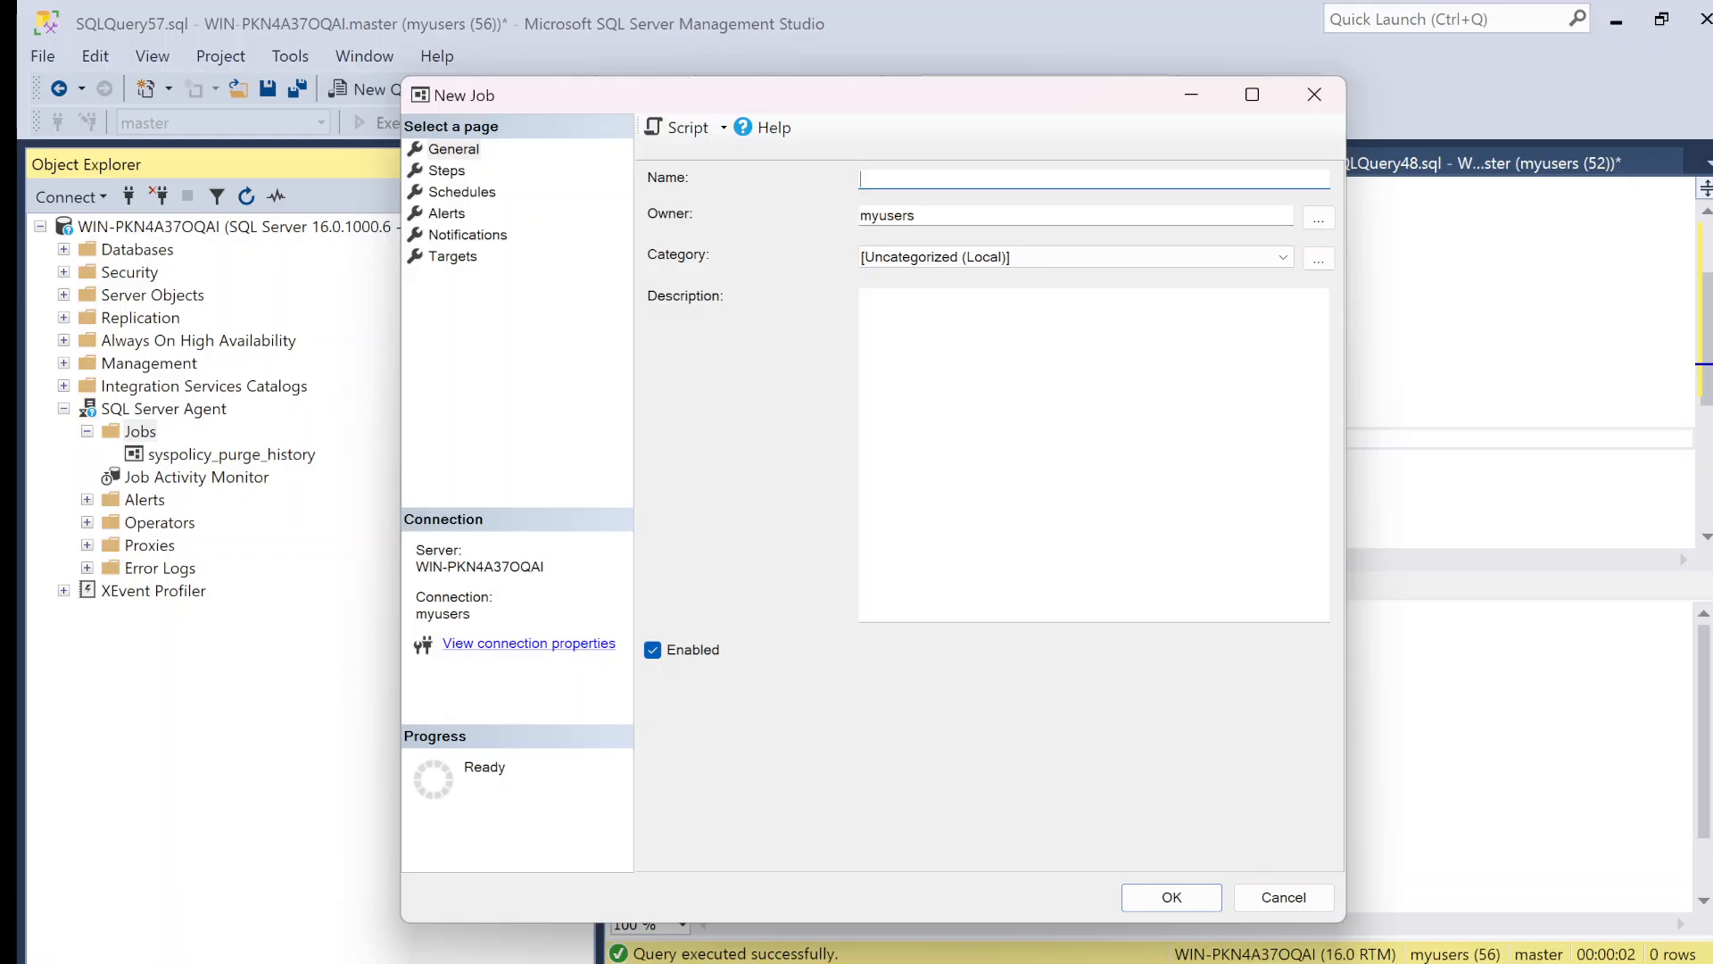
pyautogui.write('FullBackup_Job')
# Step: Set the new job window aside and review the server roles in the myusers login's properties
pyautogui.click(1192, 95)
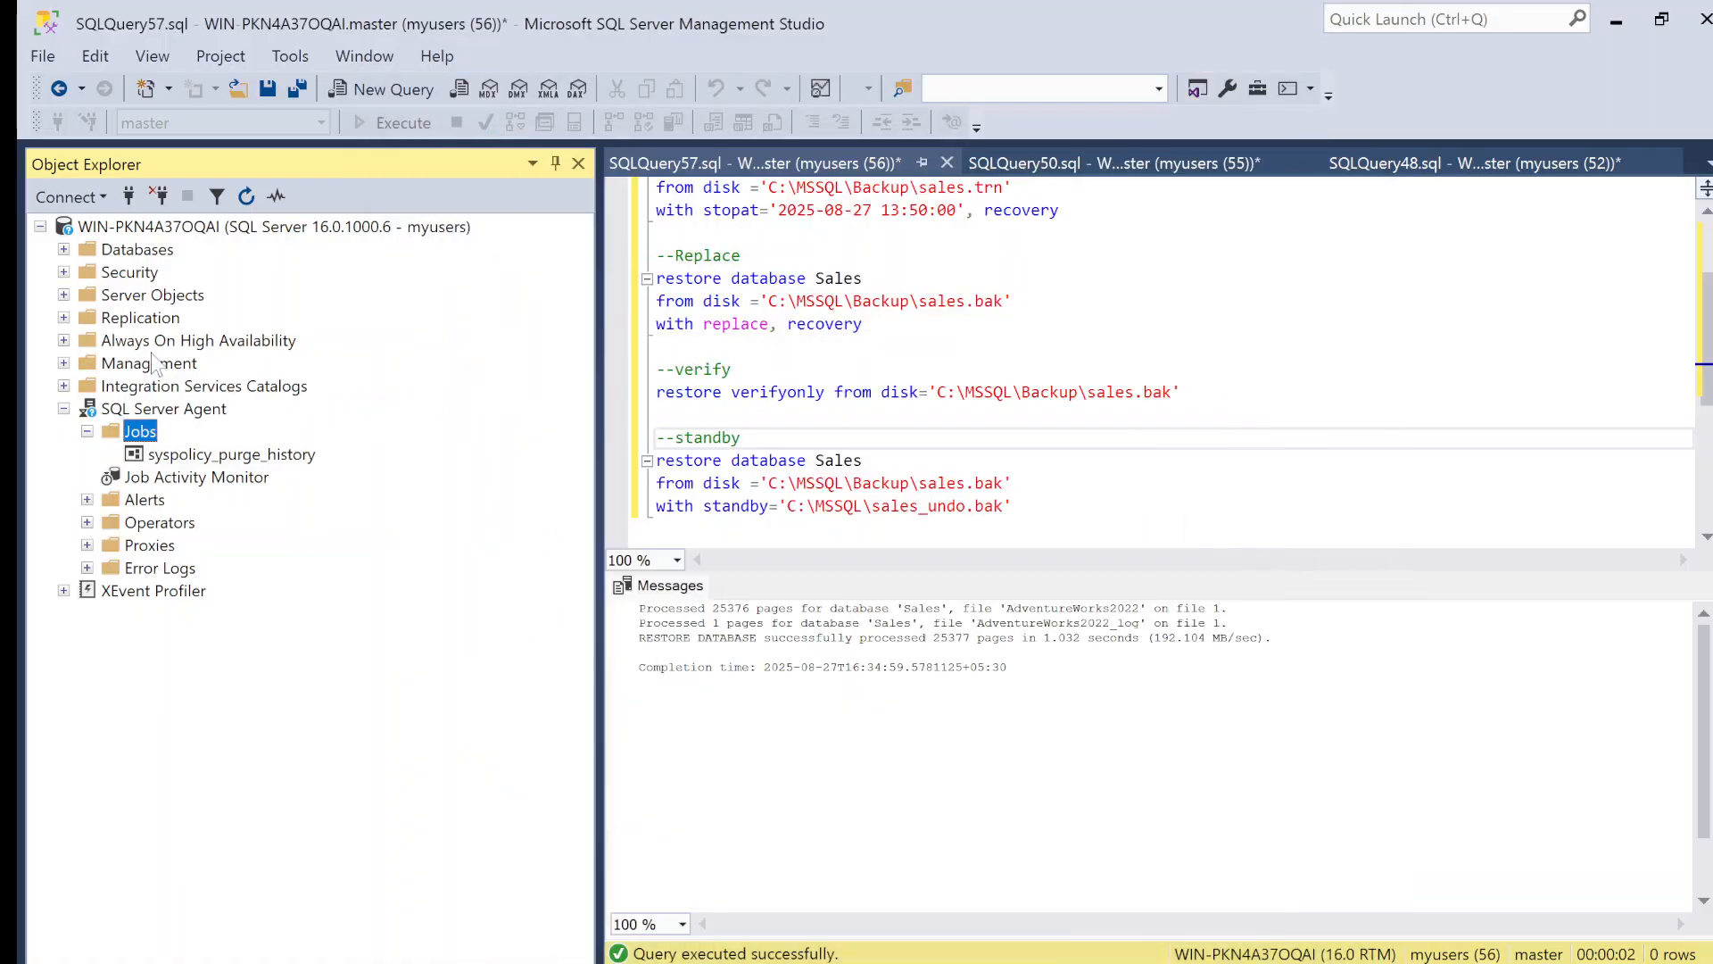
pyautogui.click(63, 272)
pyautogui.click(86, 295)
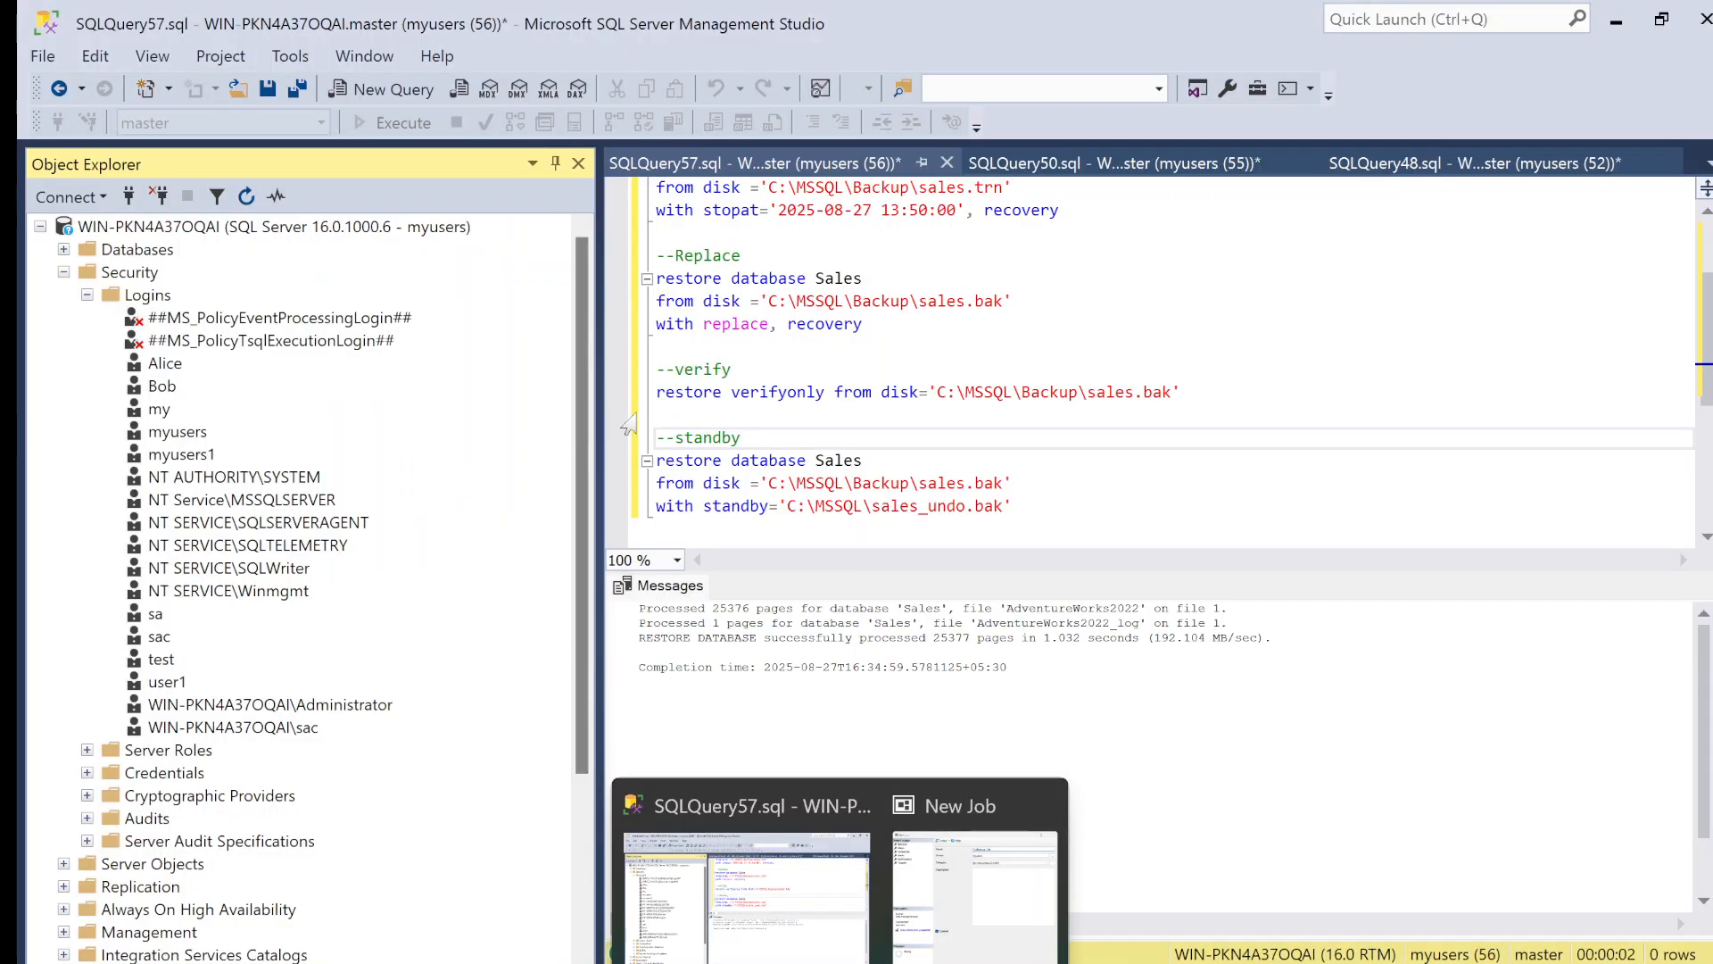
pyautogui.rightClick(189, 432)
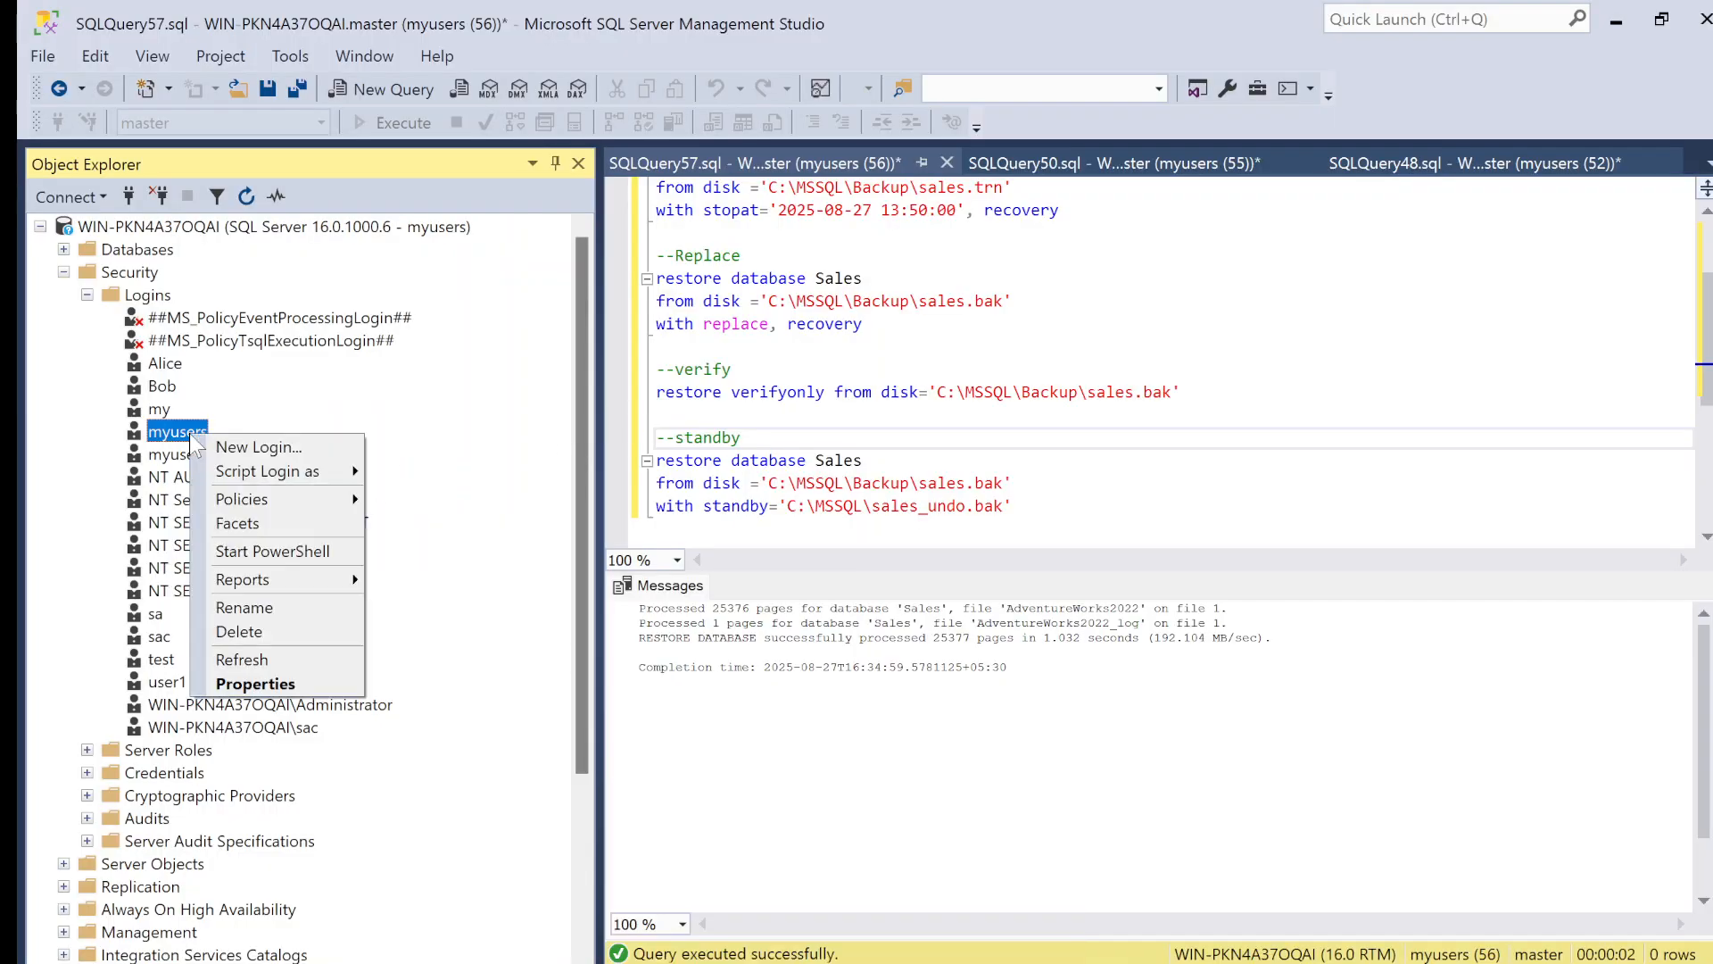
pyautogui.click(294, 678)
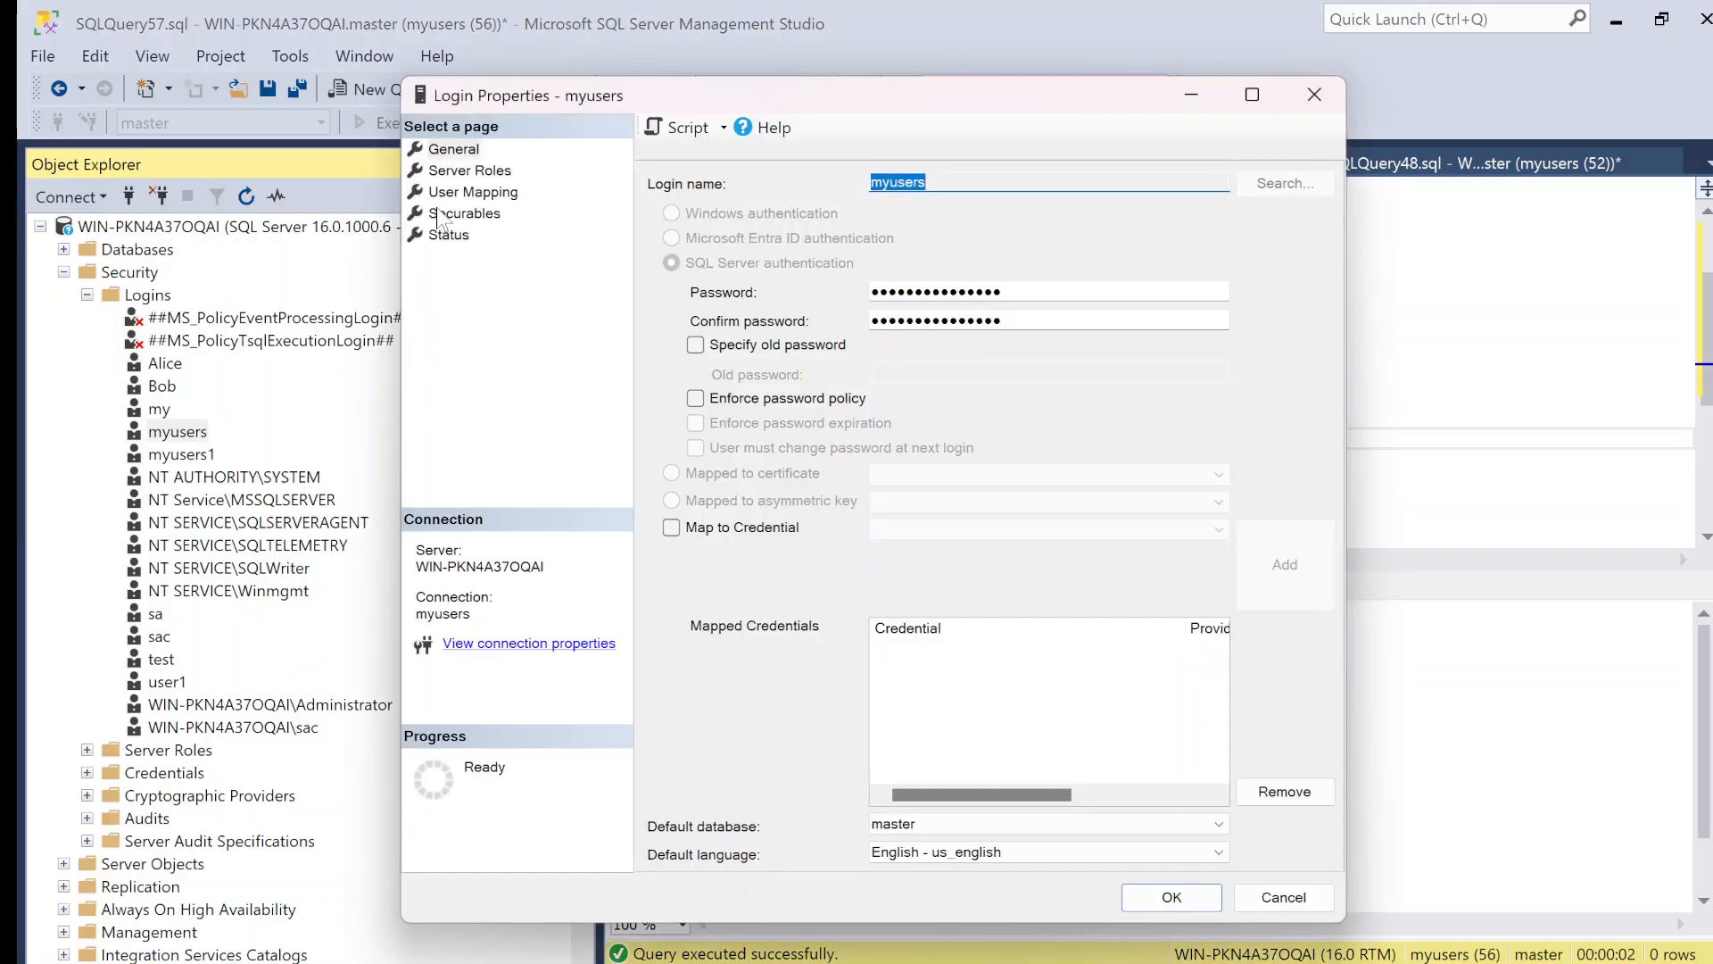
pyautogui.click(462, 172)
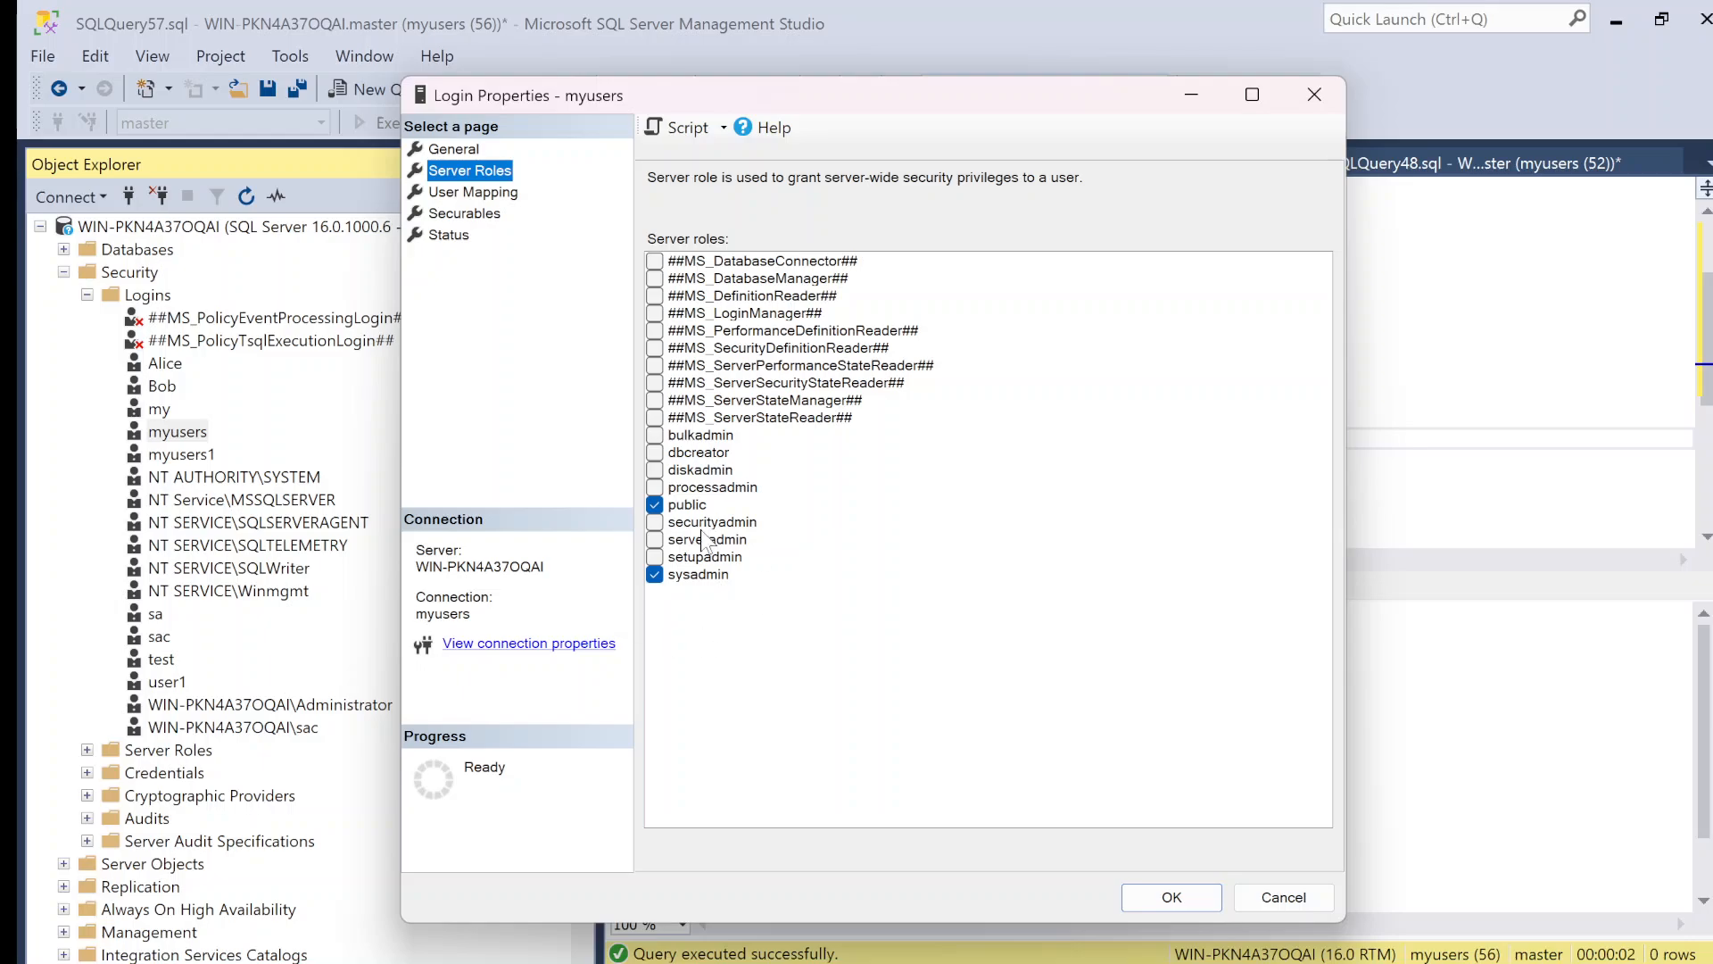
# Step: Try mapping the myusers login to the msdb database with SQLAgentOperatorRole, and close the properties without saving
pyautogui.click(479, 192)
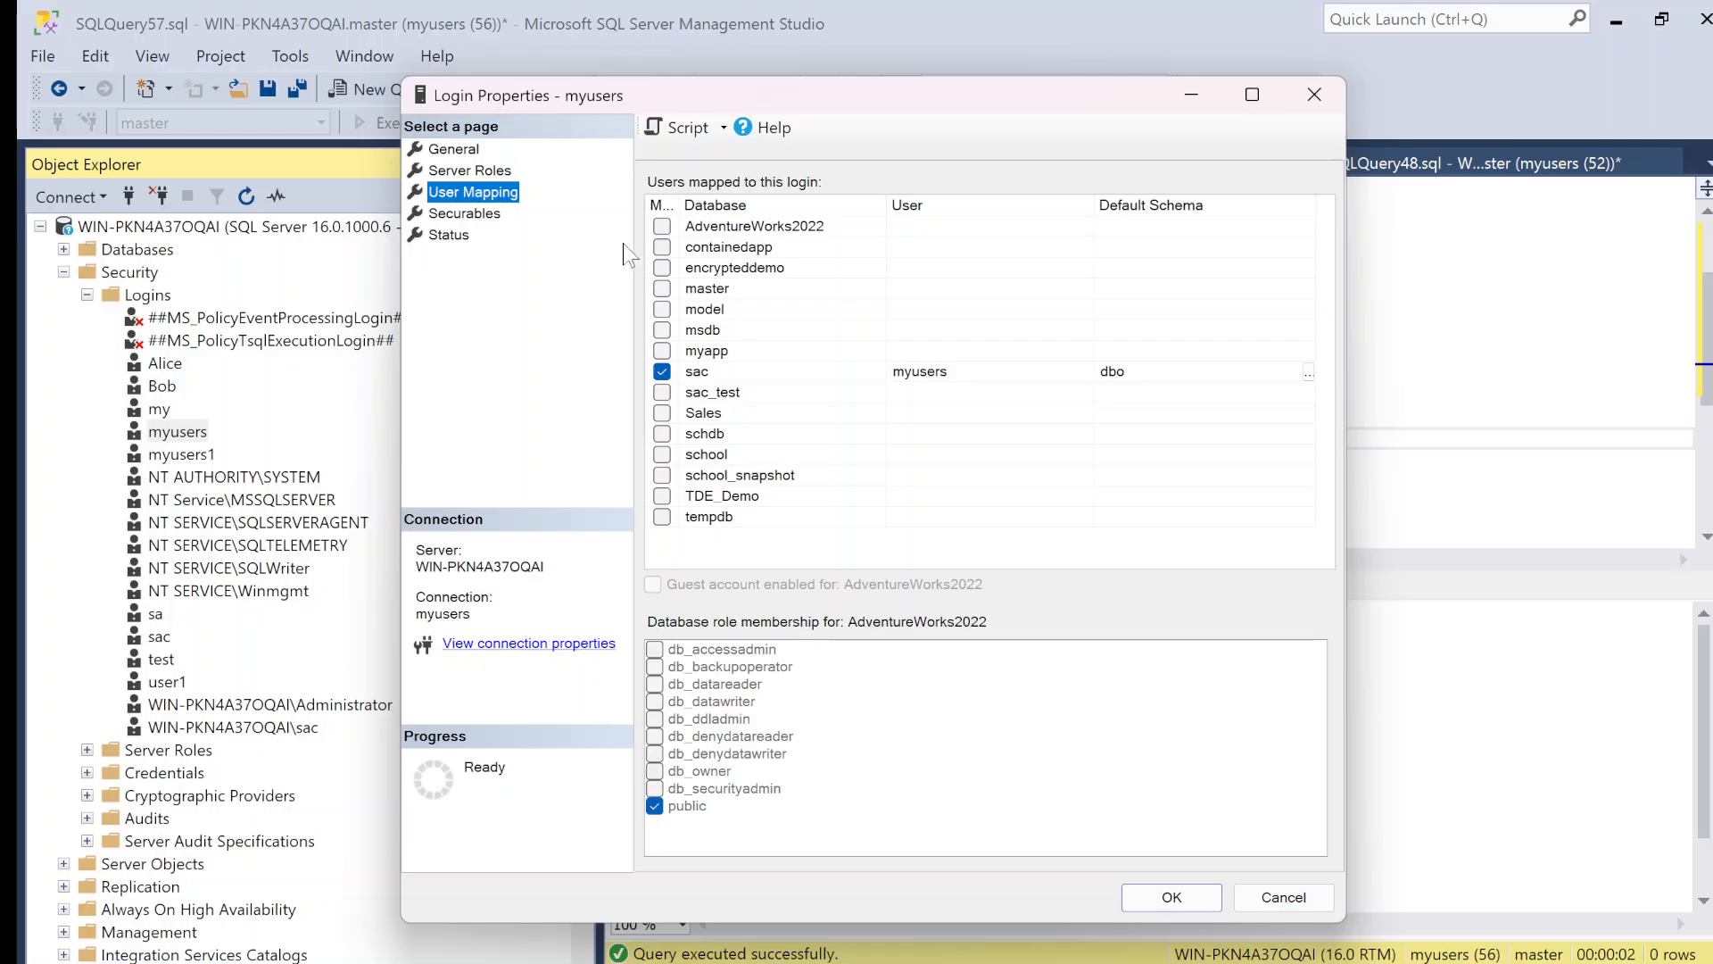
pyautogui.click(662, 329)
pyautogui.scroll(-5, 759, 752)
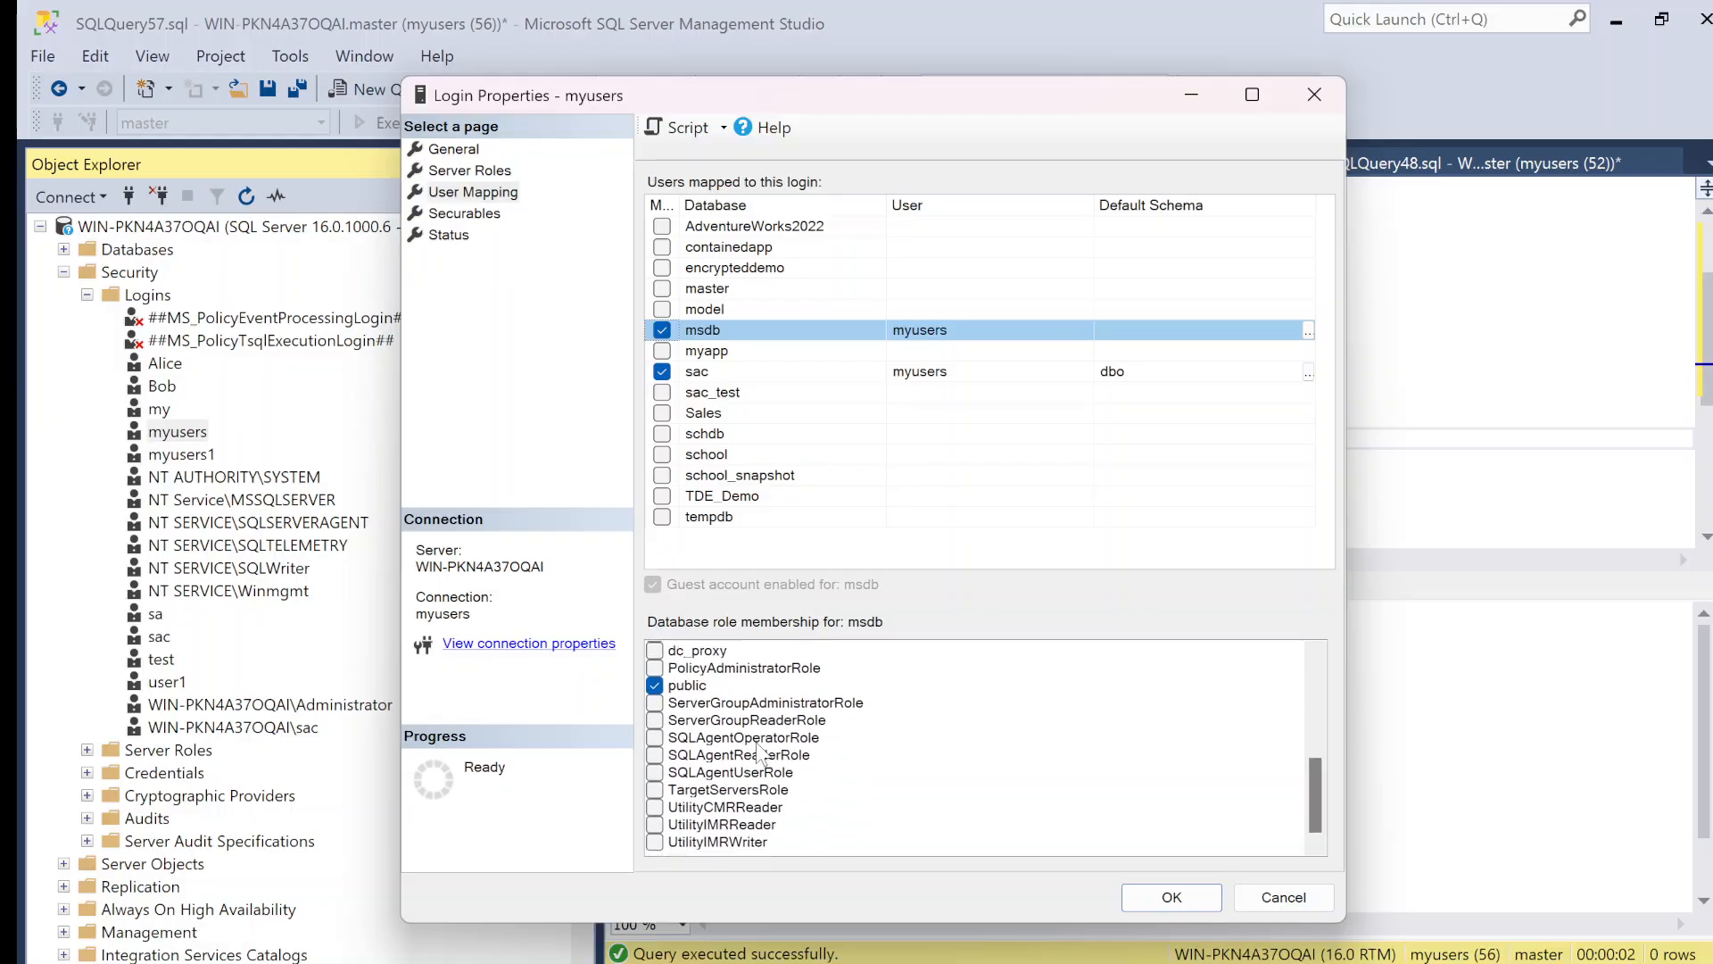
pyautogui.click(718, 737)
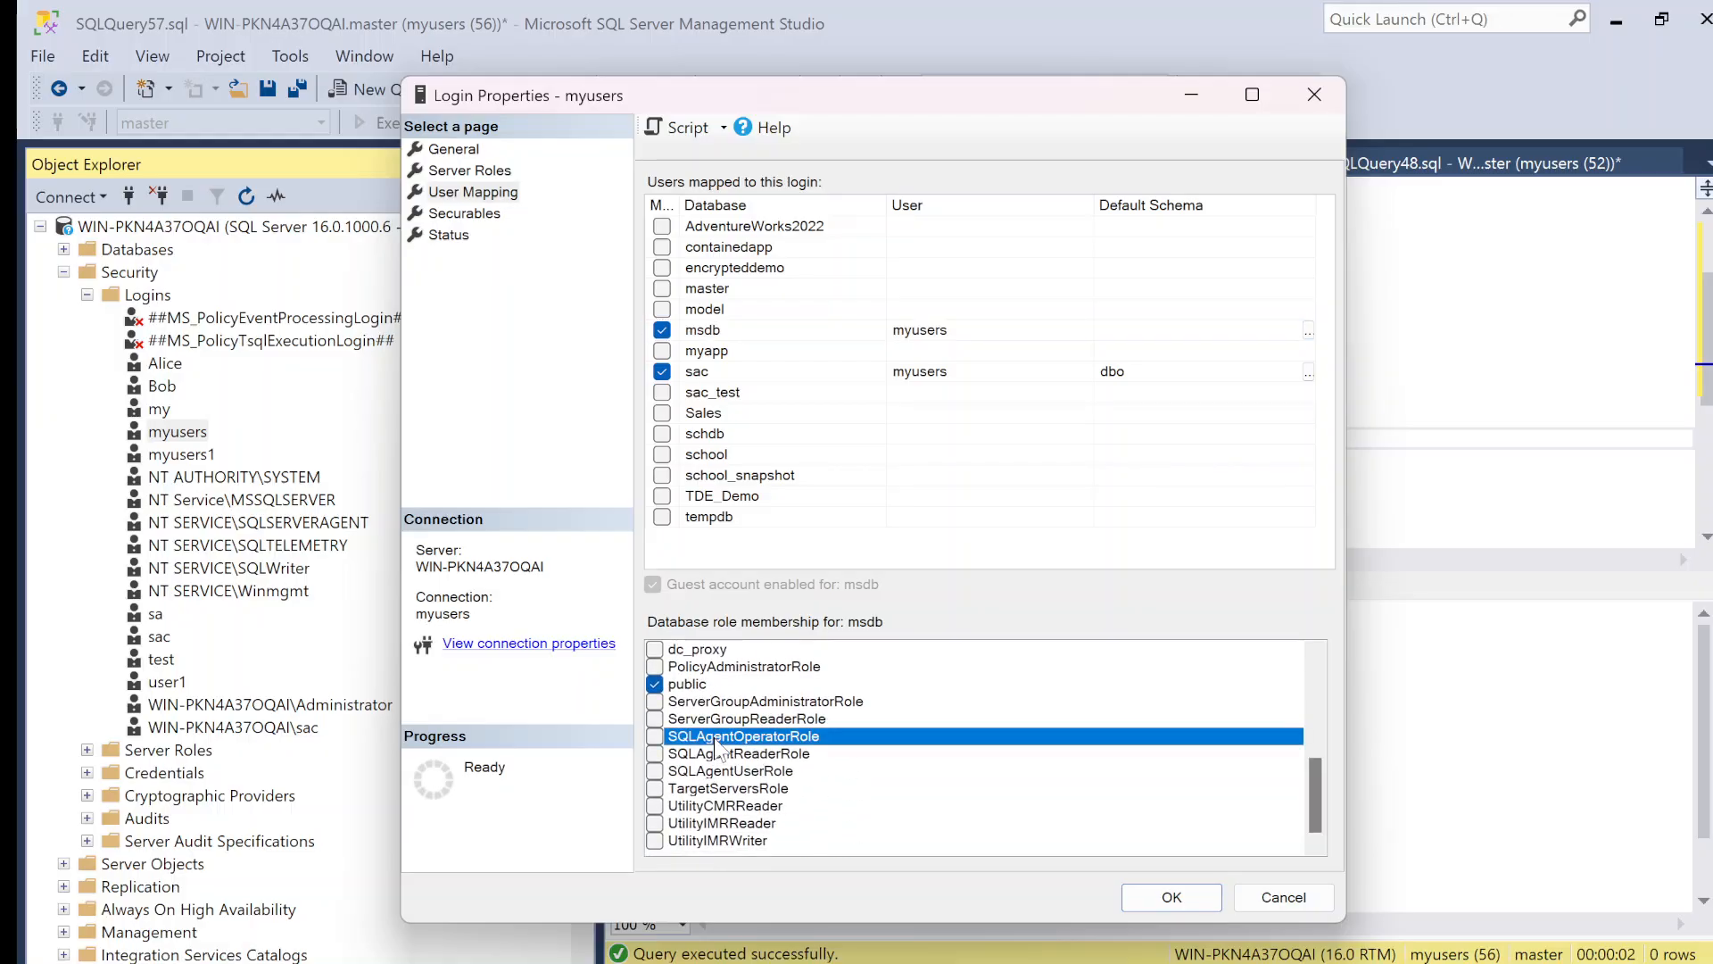
pyautogui.click(719, 737)
pyautogui.click(807, 740)
pyautogui.click(1319, 110)
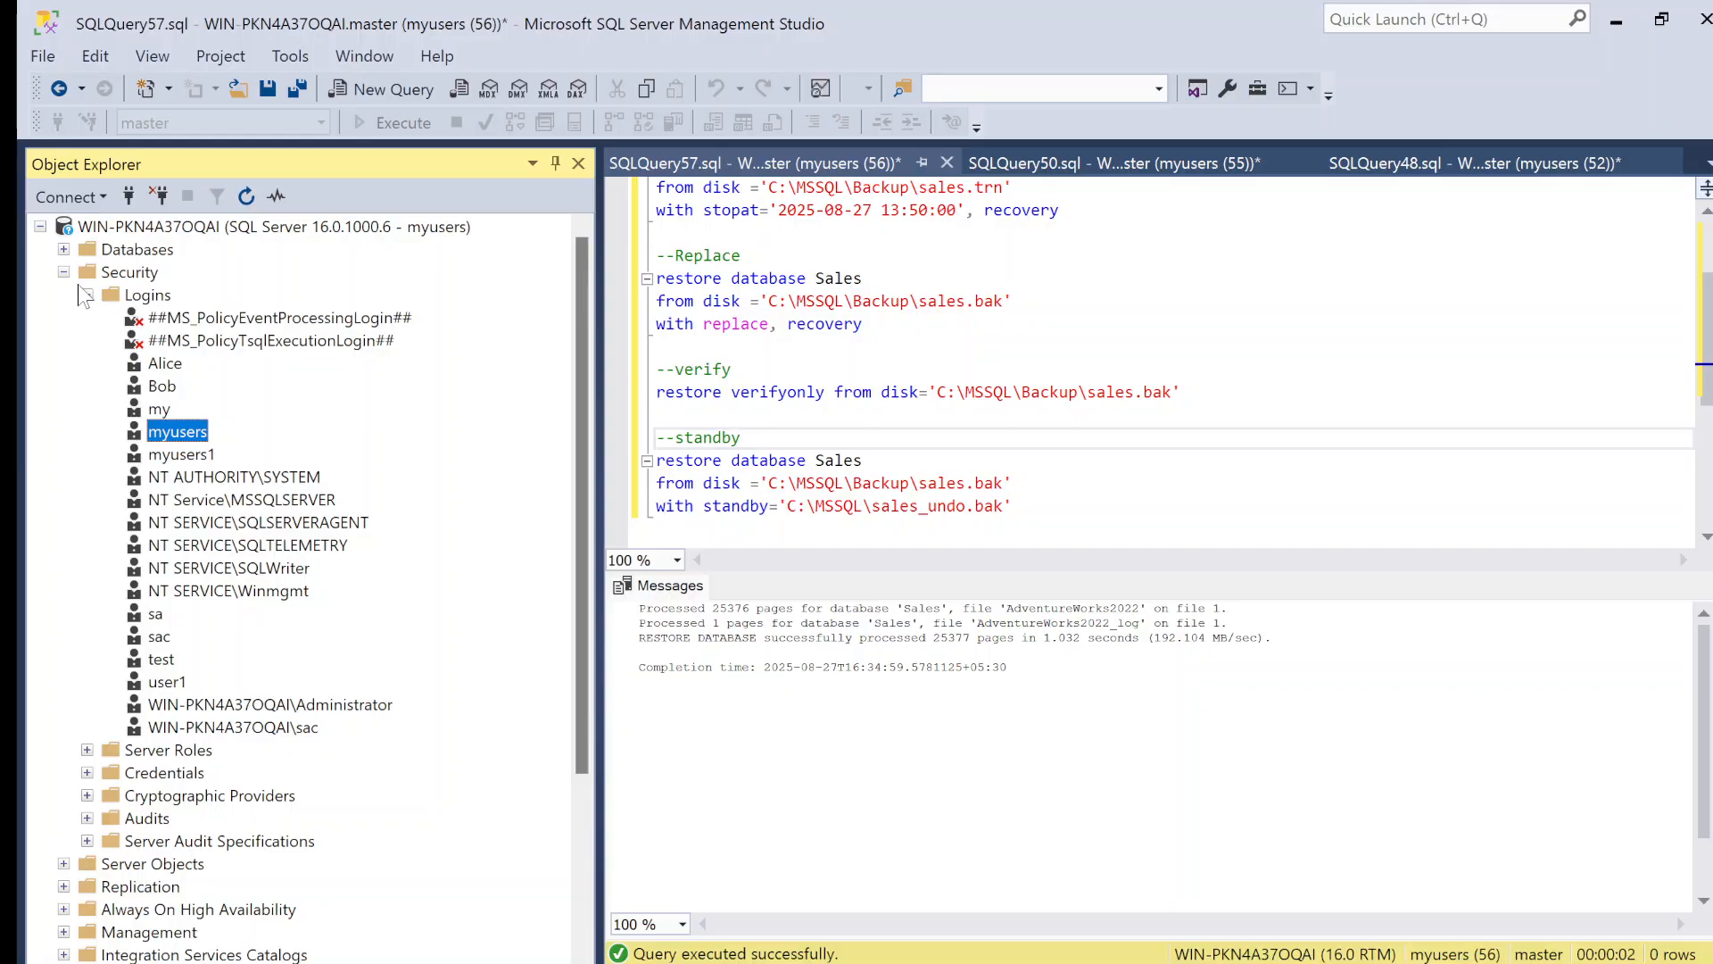
# Step: Return to FullBackup_Job and add a job step named Fullbackupstep of type Transact-SQL script (T-SQL)
pyautogui.moveTo(892, 951)
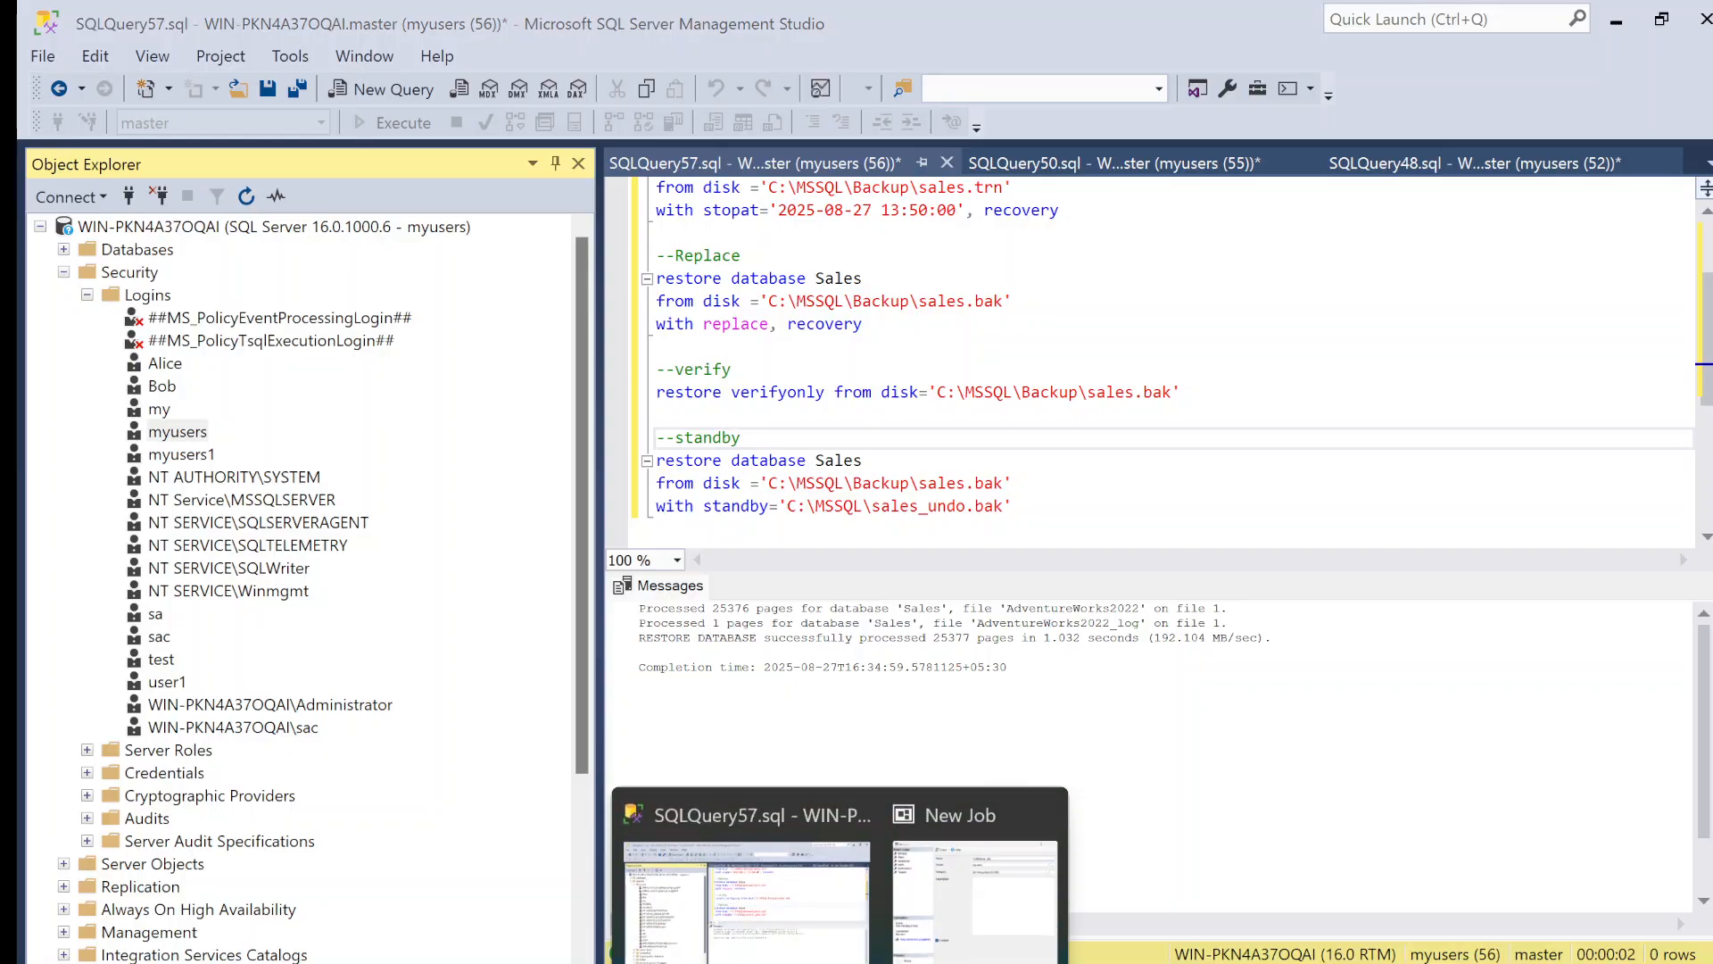
pyautogui.click(973, 843)
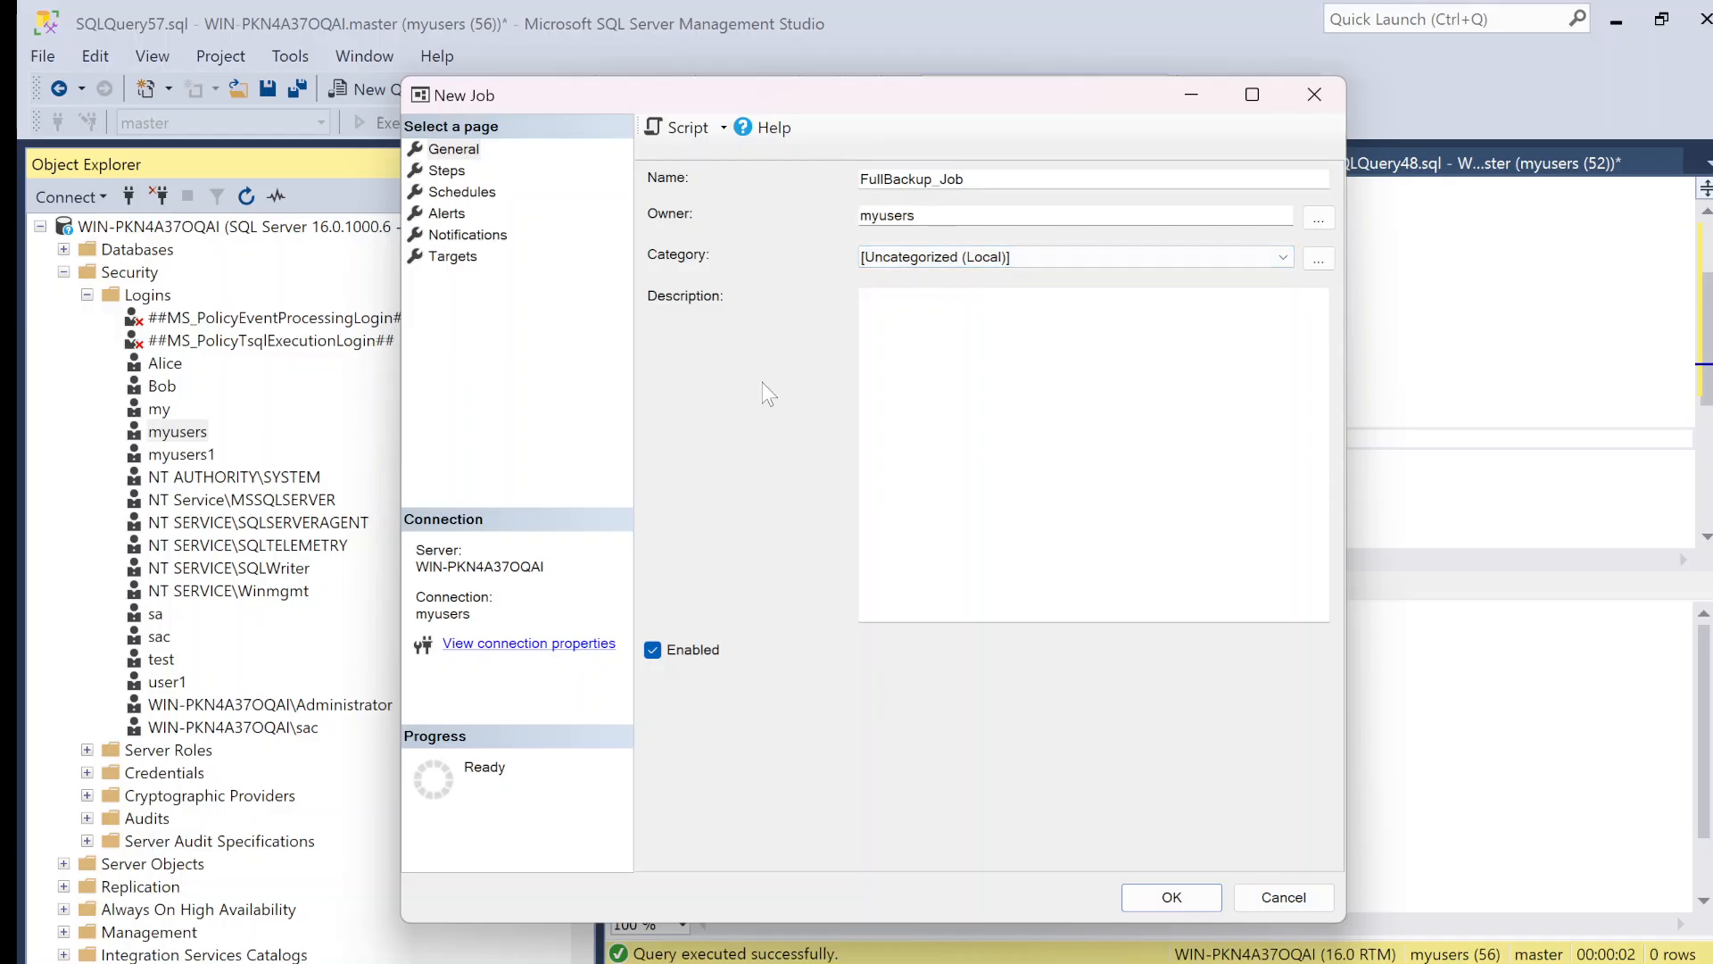
pyautogui.click(451, 170)
pyautogui.click(458, 171)
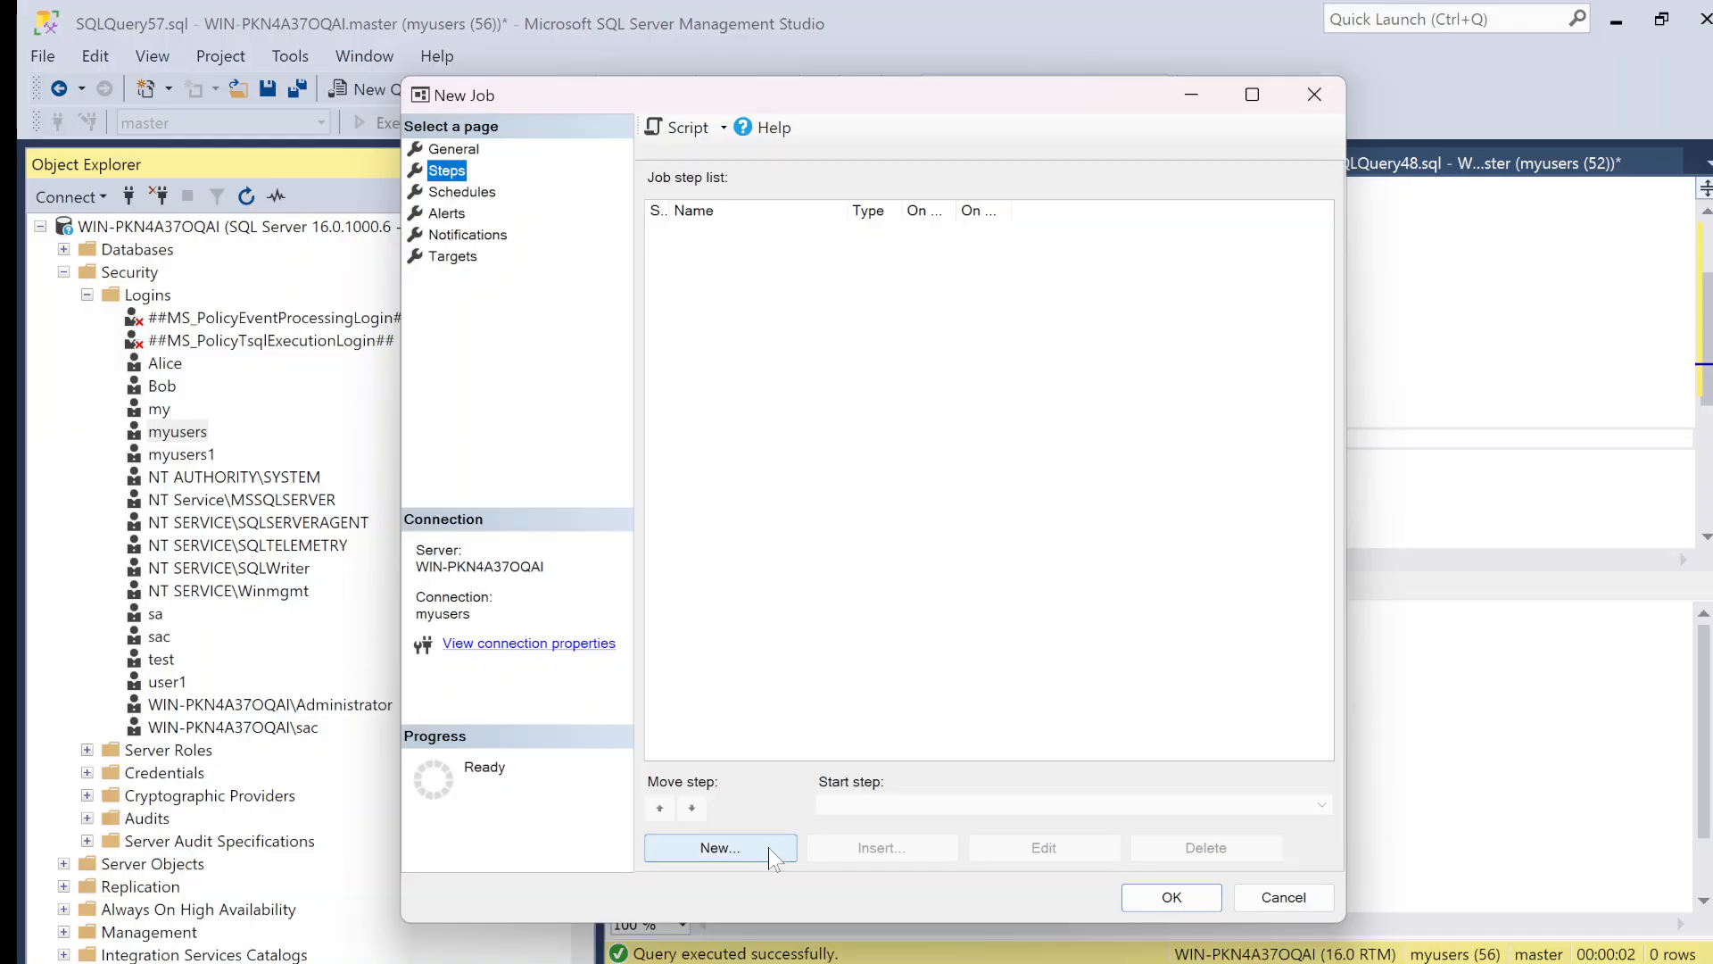
pyautogui.click(768, 847)
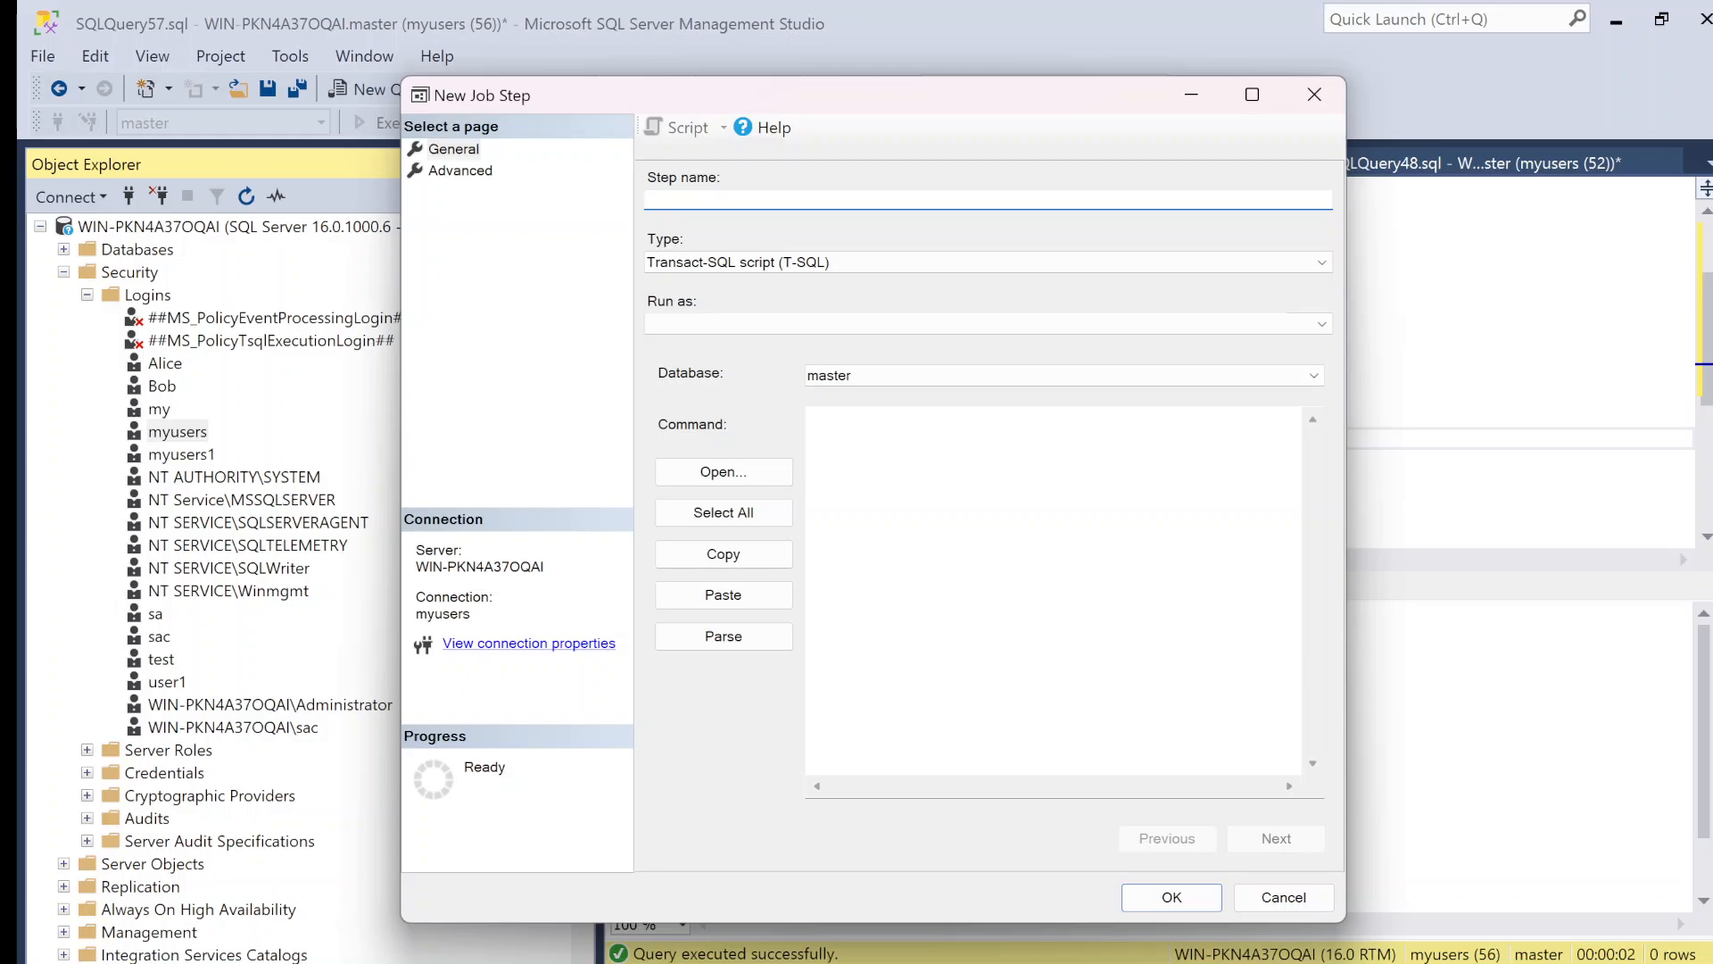
pyautogui.write('Fullbackupstep')
pyautogui.click(849, 264)
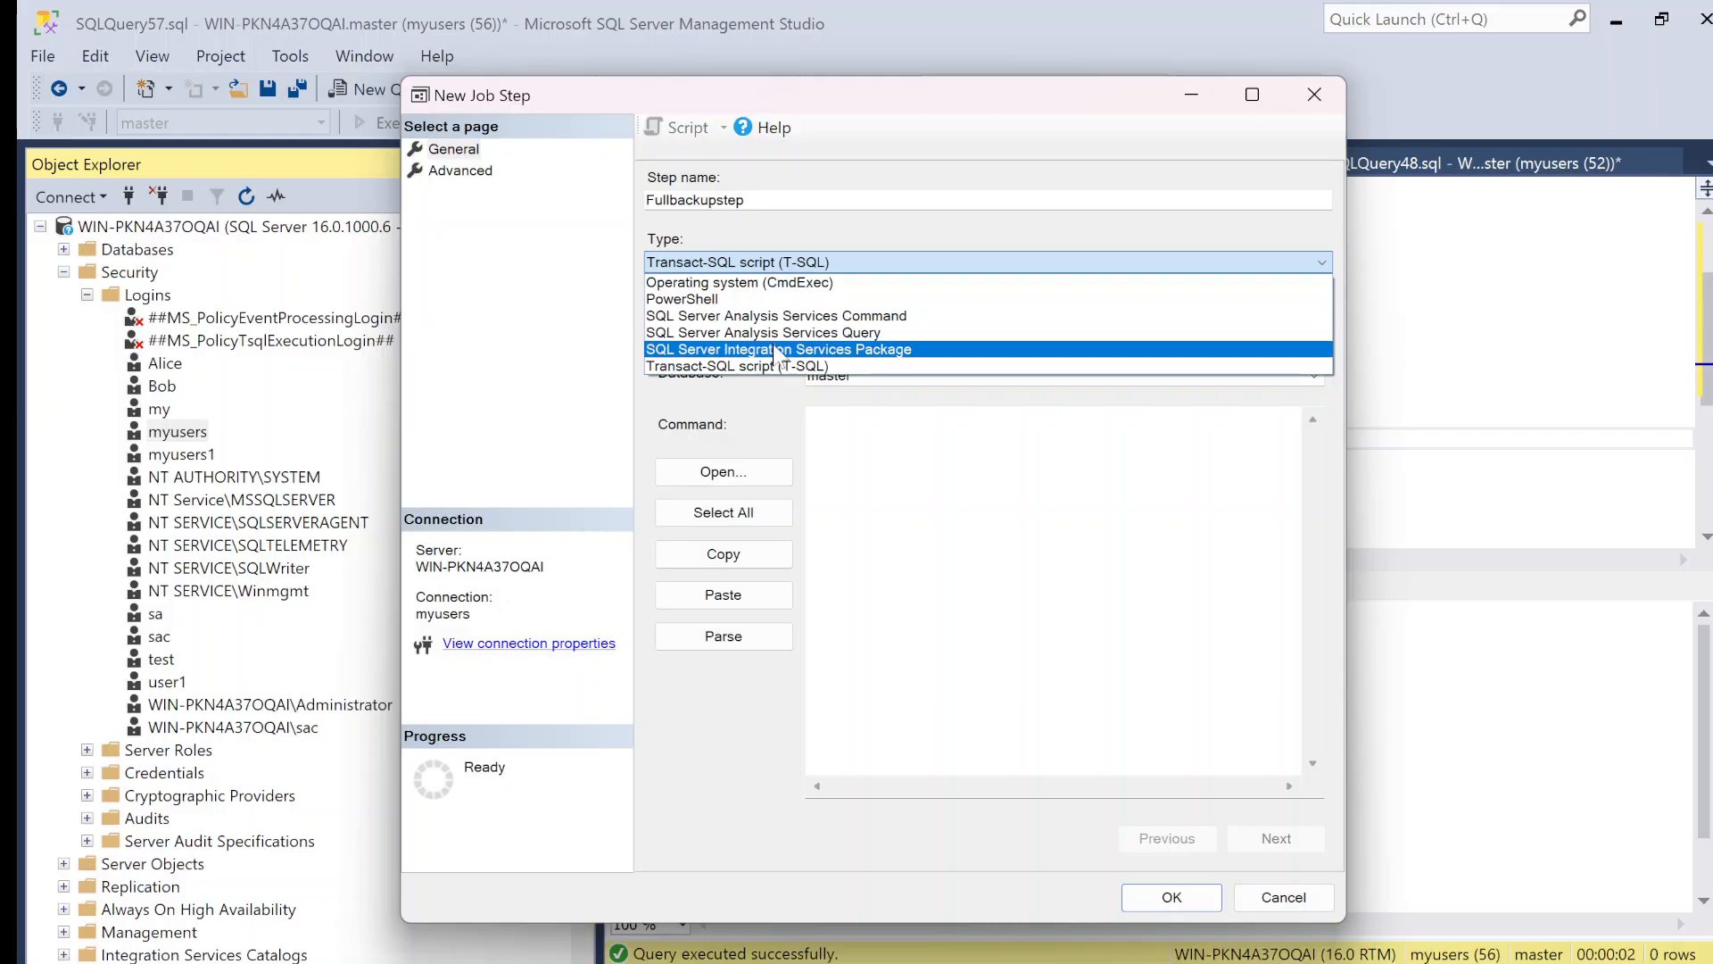
pyautogui.click(851, 365)
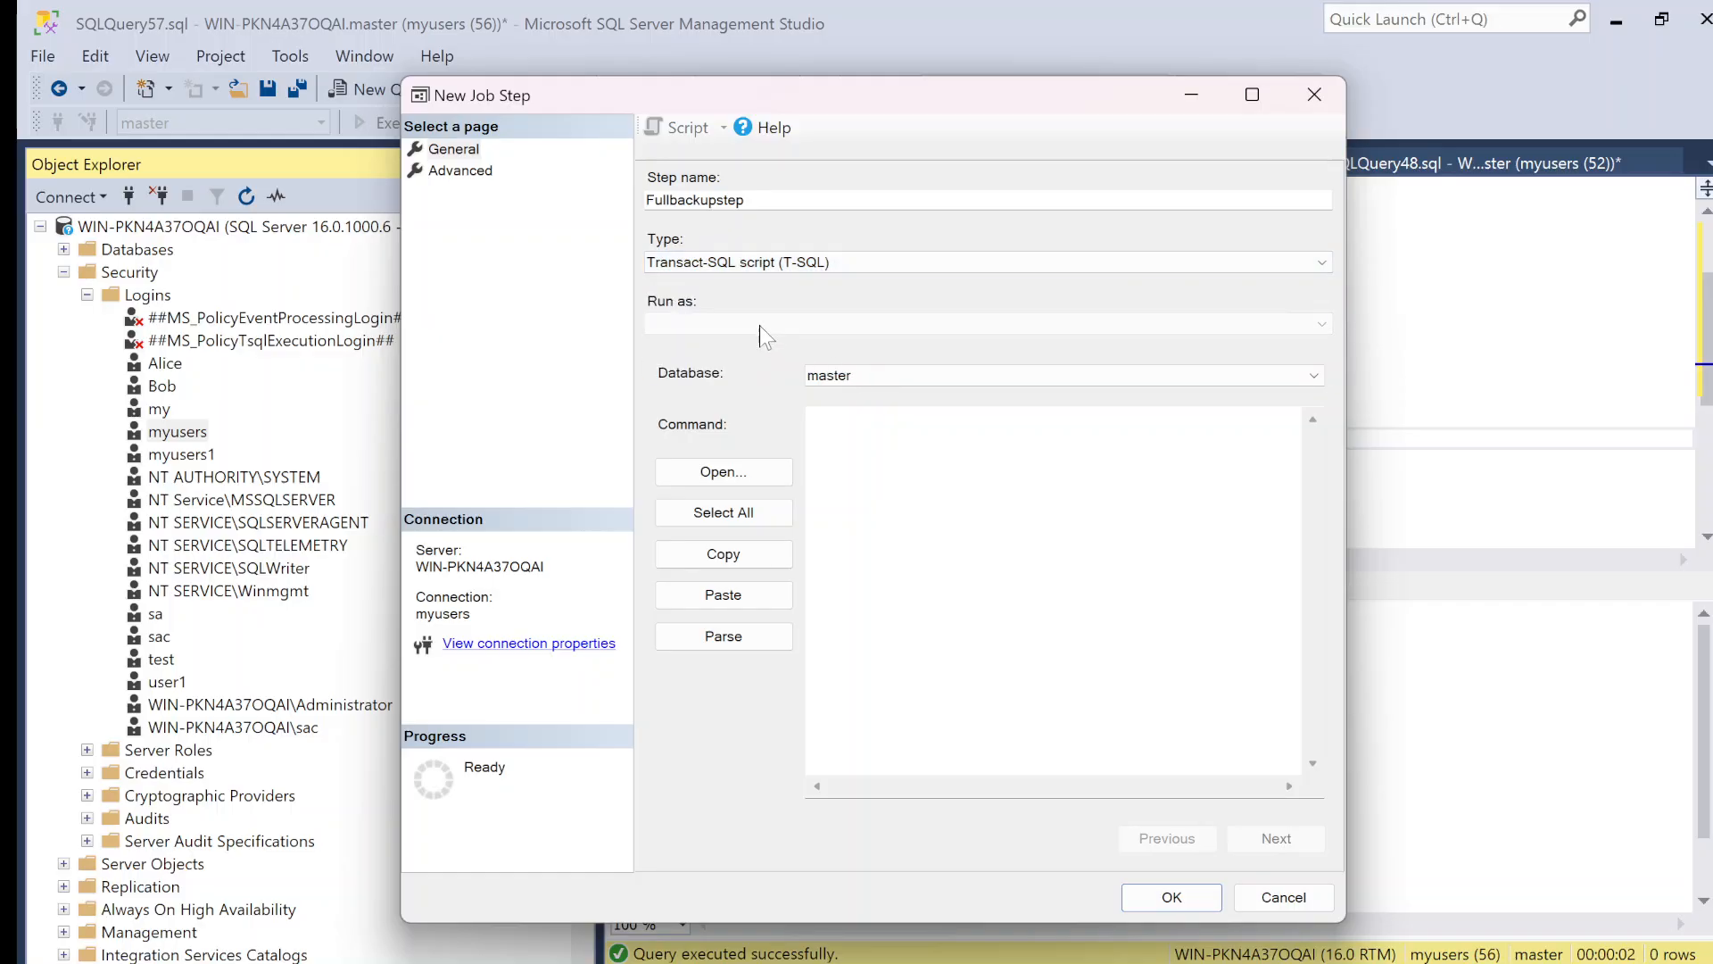
# Step: Enter the job step's command as "backup database sac" followed by "To disk" on a second line
pyautogui.click(905, 432)
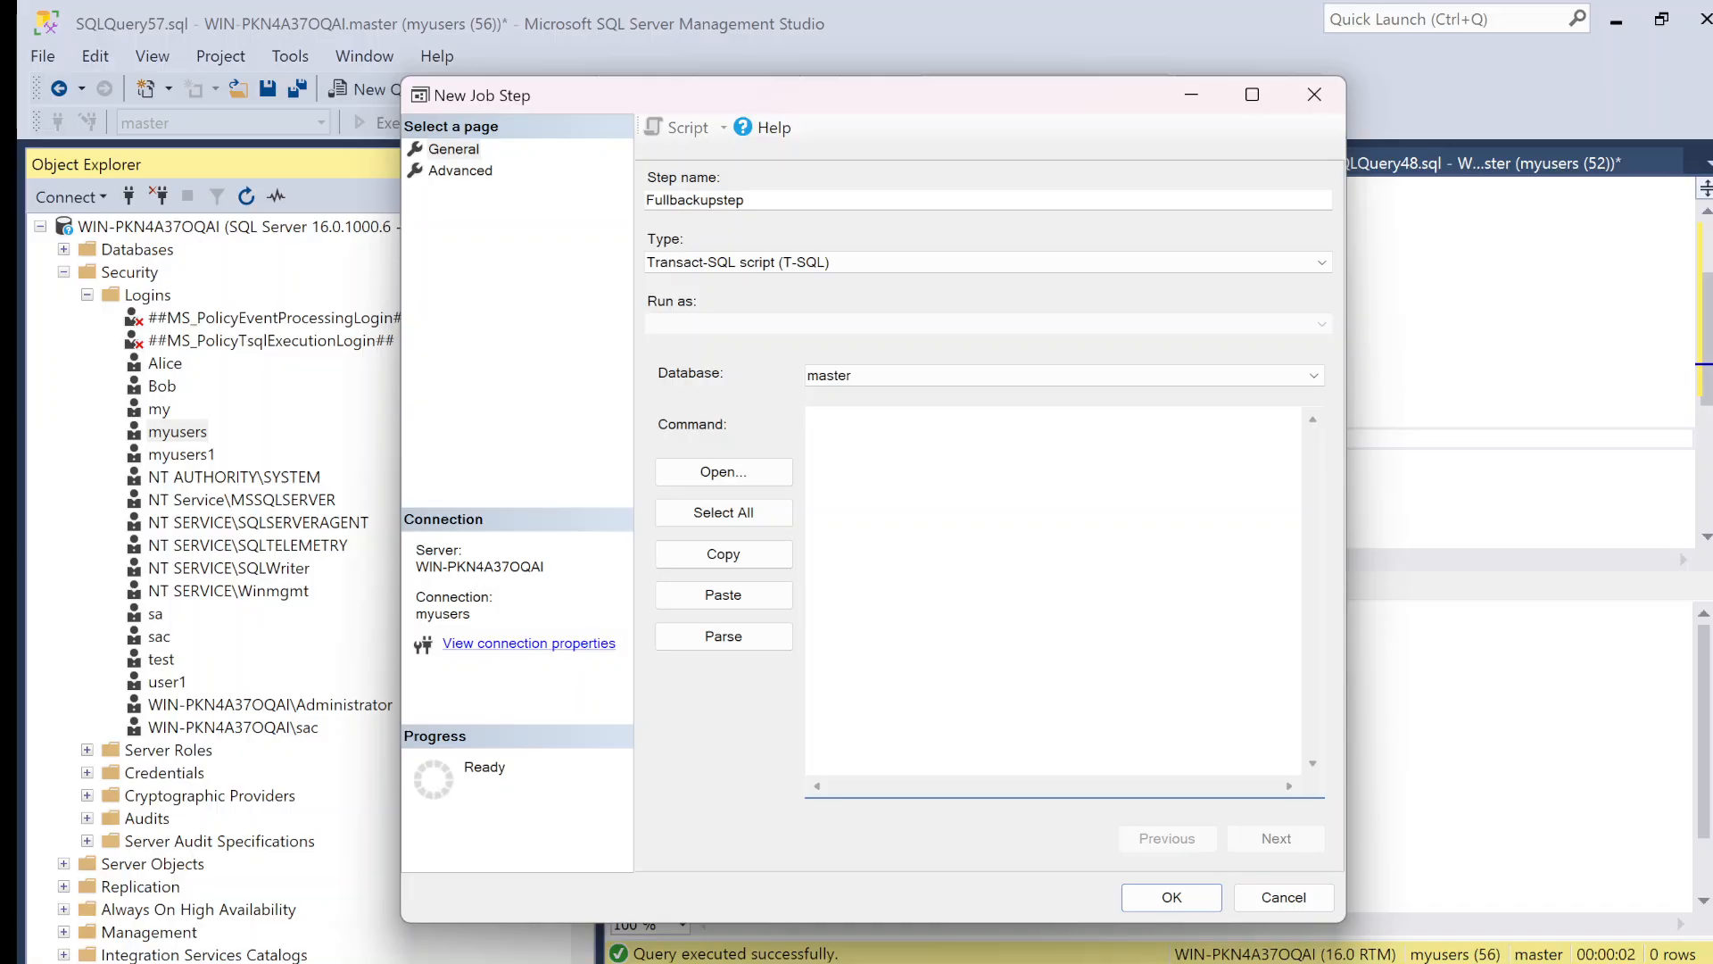
pyautogui.write('backup database')
pyautogui.write('sac')
pyautogui.press('Return')
pyautogui.write('To dis')
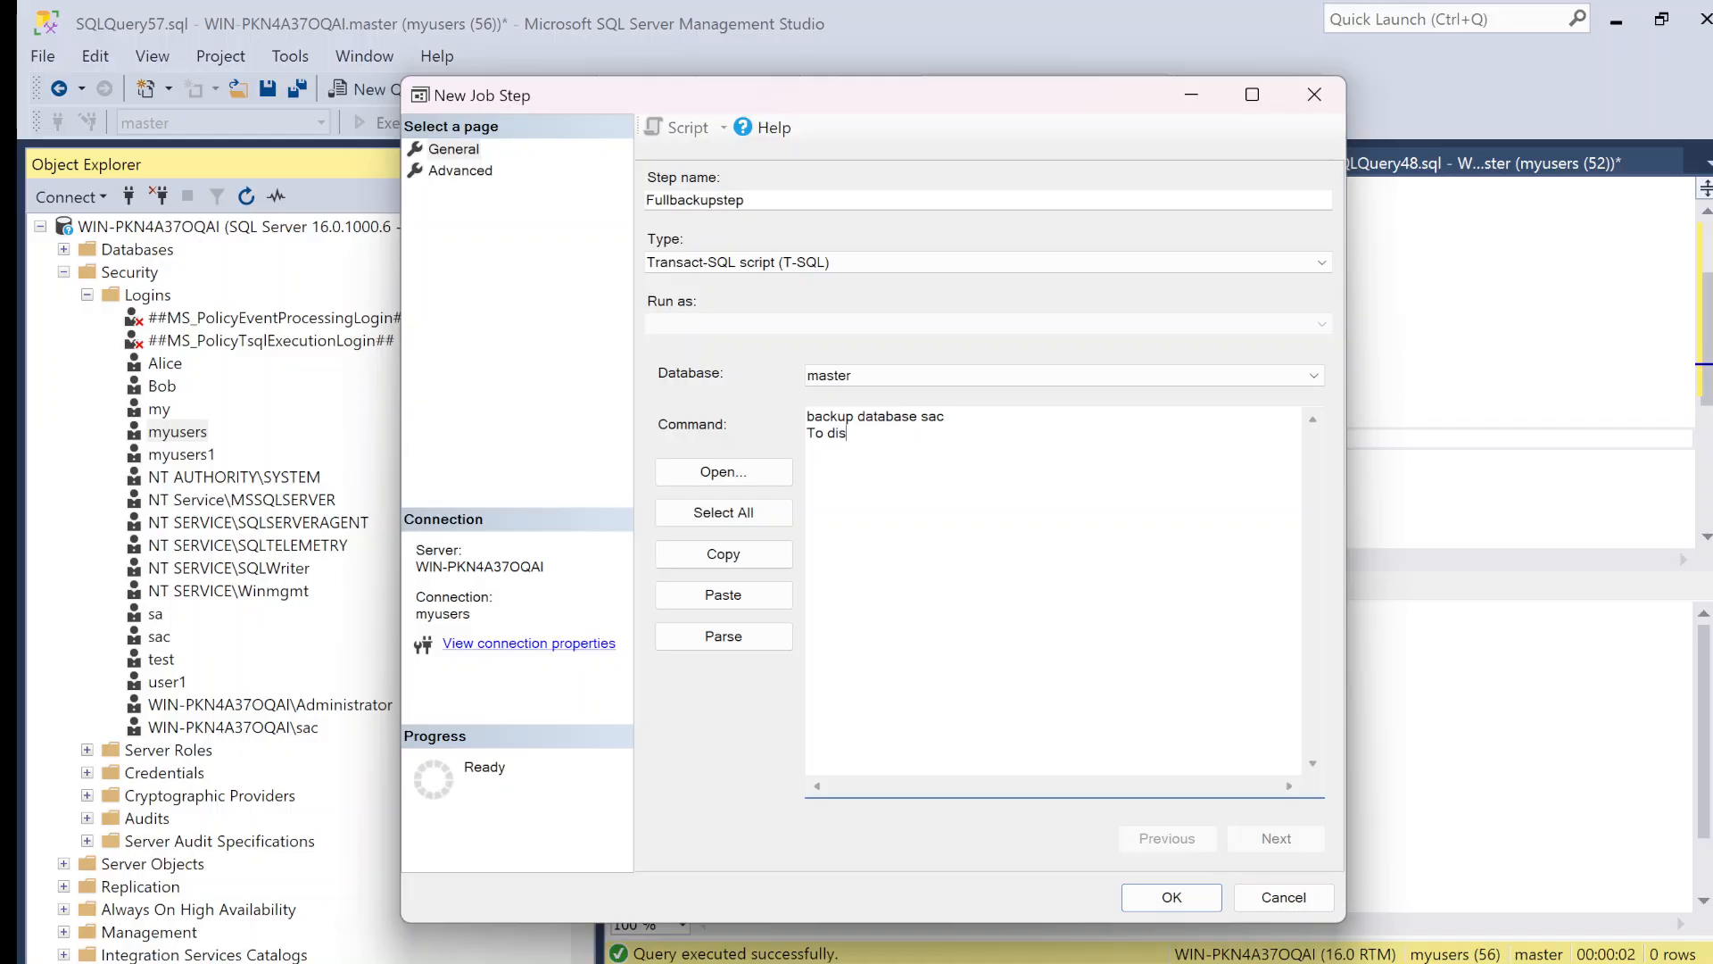
pyautogui.write('k')
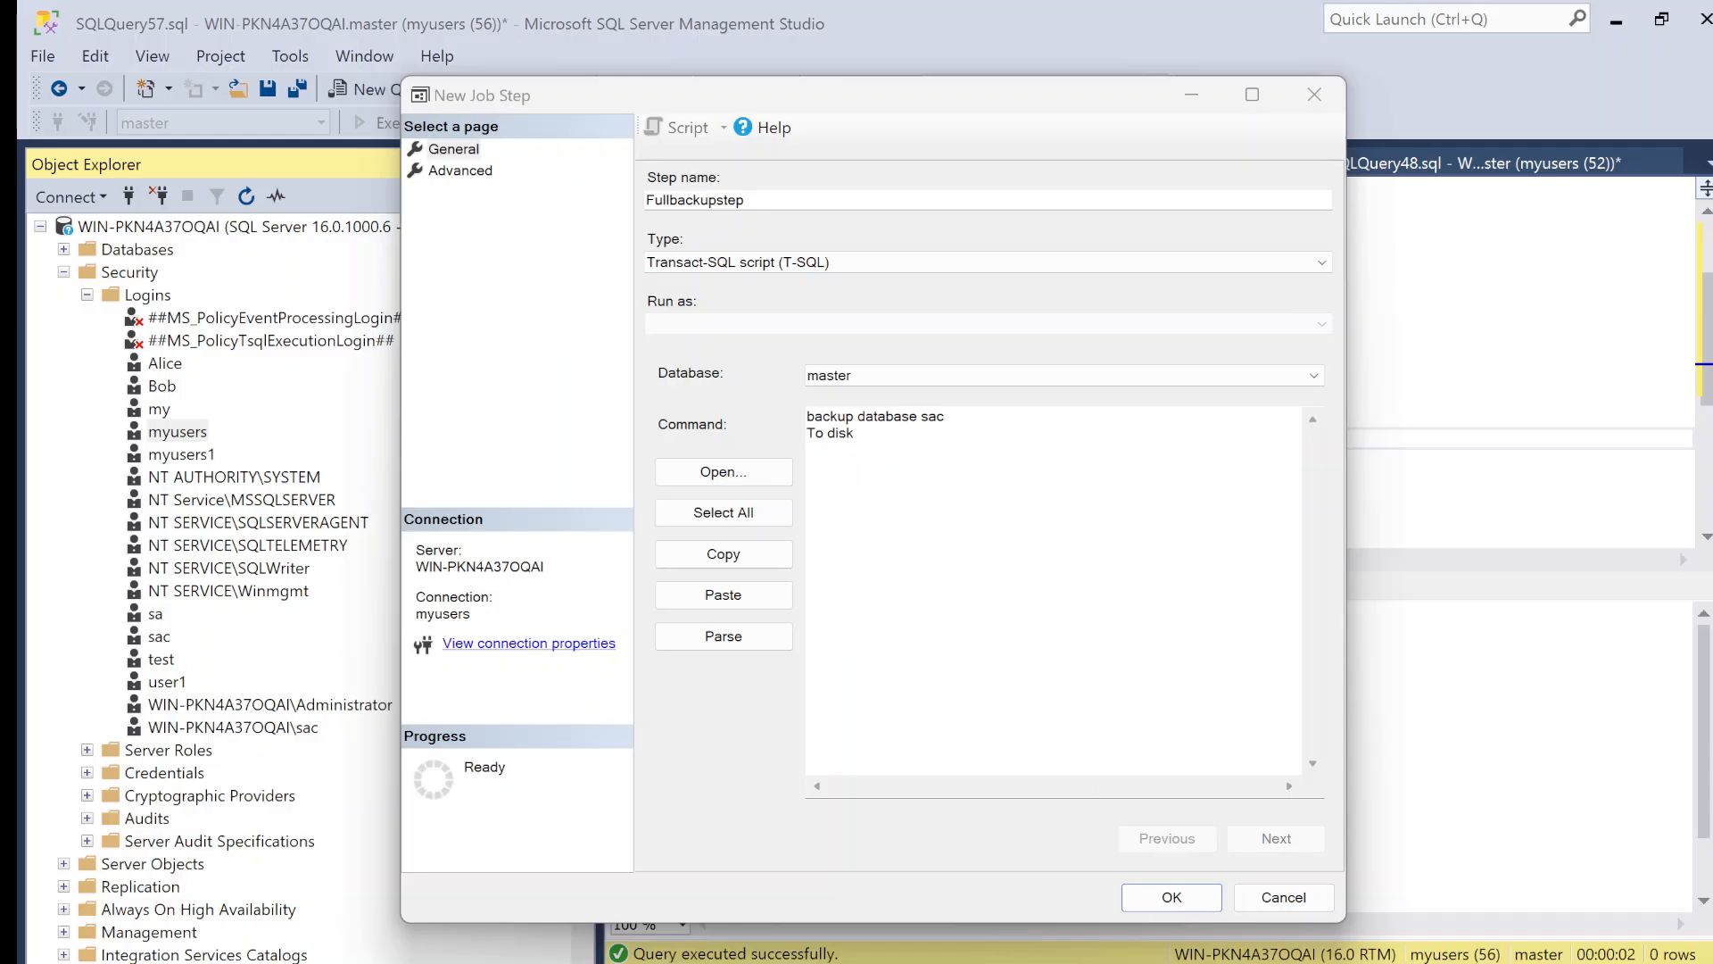
pyautogui.moveTo(945, 416); pyautogui.dragTo(929, 417)
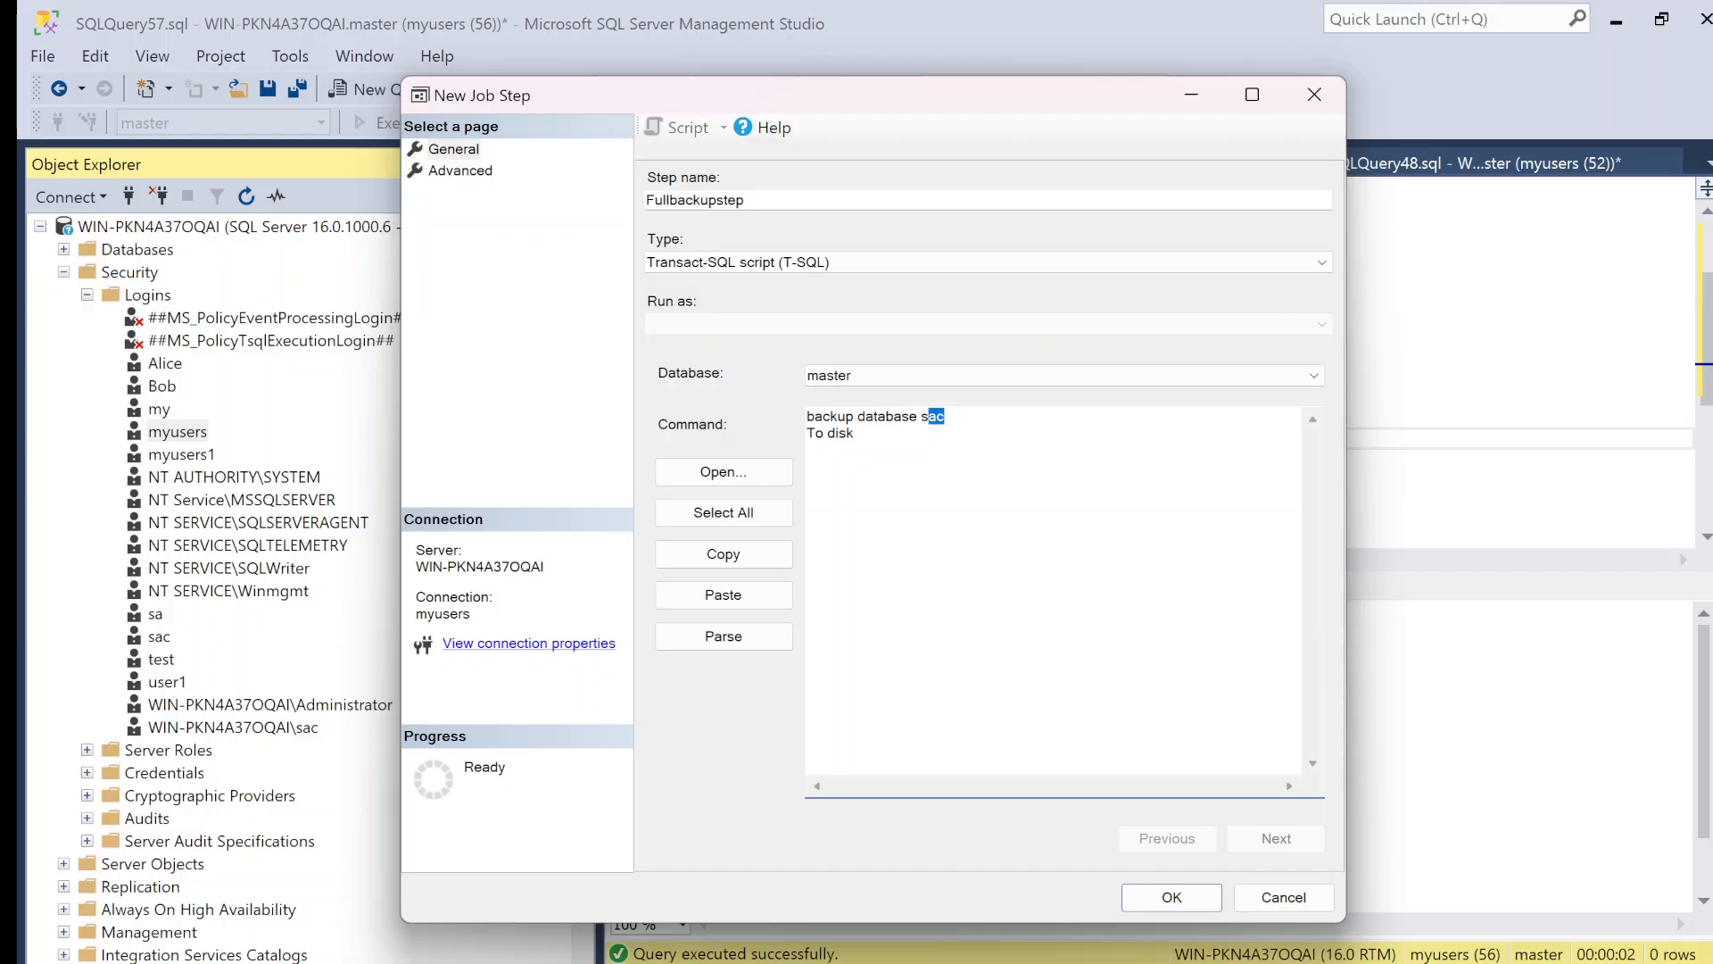
pyautogui.click(921, 417)
pyautogui.hotkey('shift', 'Left')
pyautogui.hotkey('shift', 'Left')
pyautogui.hotkey('shift', 'Left')
# Step: Rename the job step to AdhocFullbackupstep by adding the prefix Adhoc
pyautogui.click(644, 199)
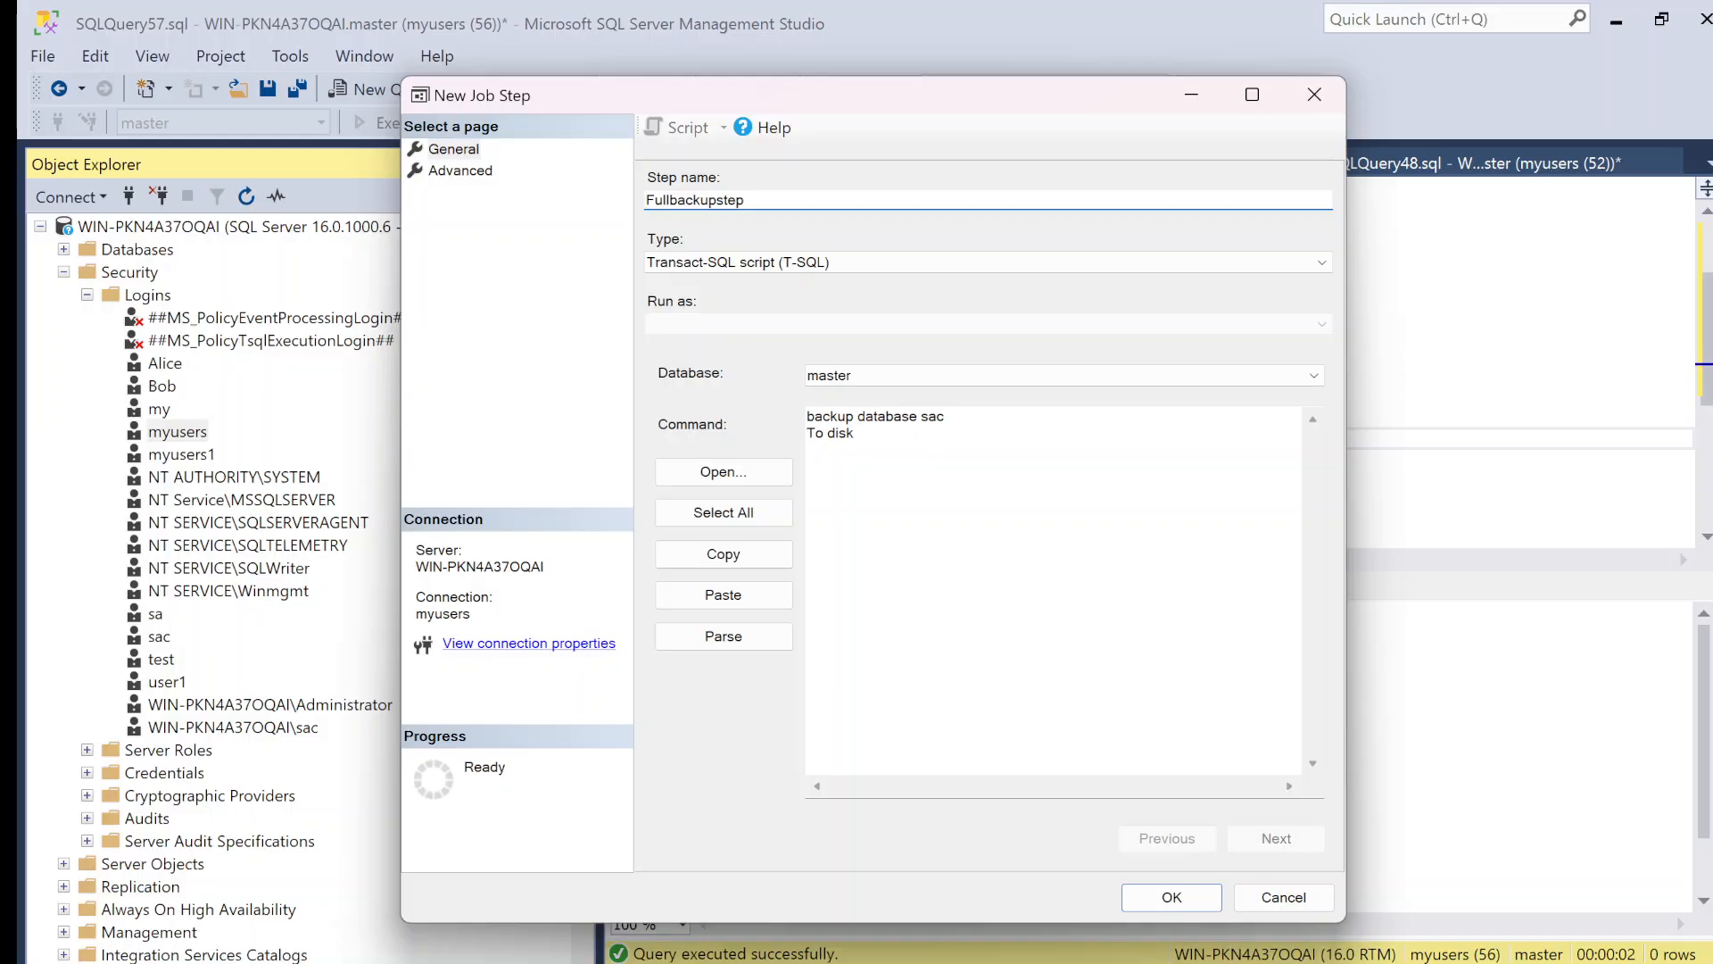
pyautogui.write('Adhoc')
# Step: Append ='c:\ to the "To disk" line of the job step's command
pyautogui.click(867, 435)
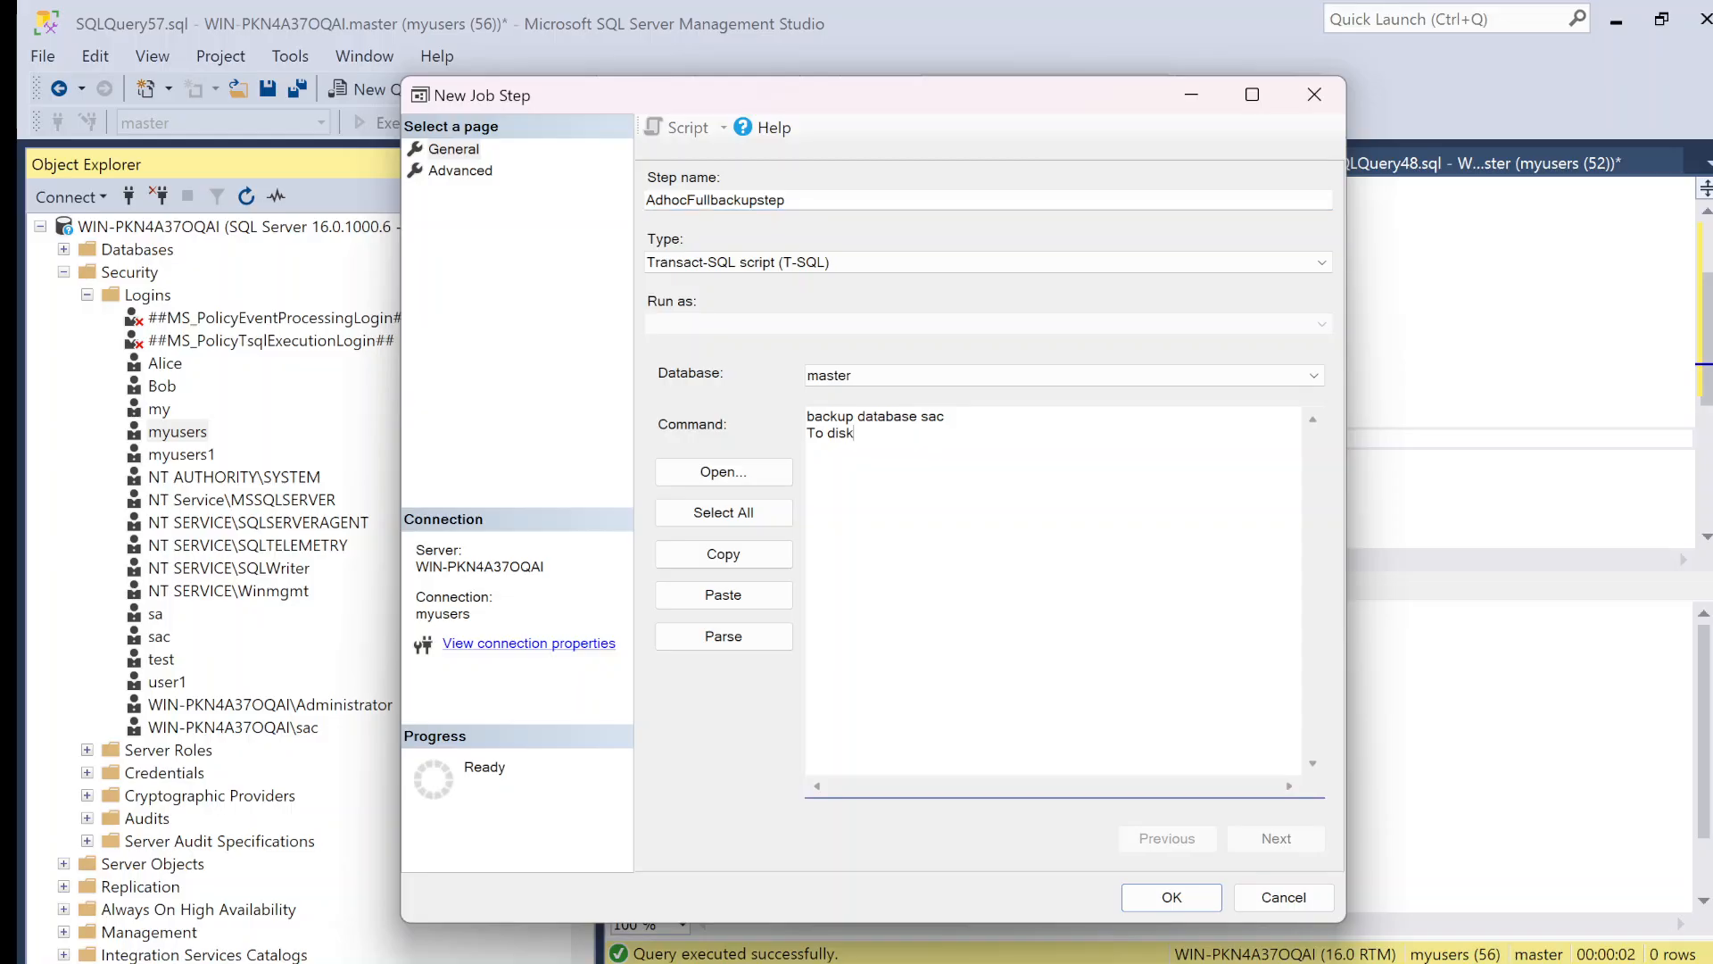
pyautogui.write("='c:\\")
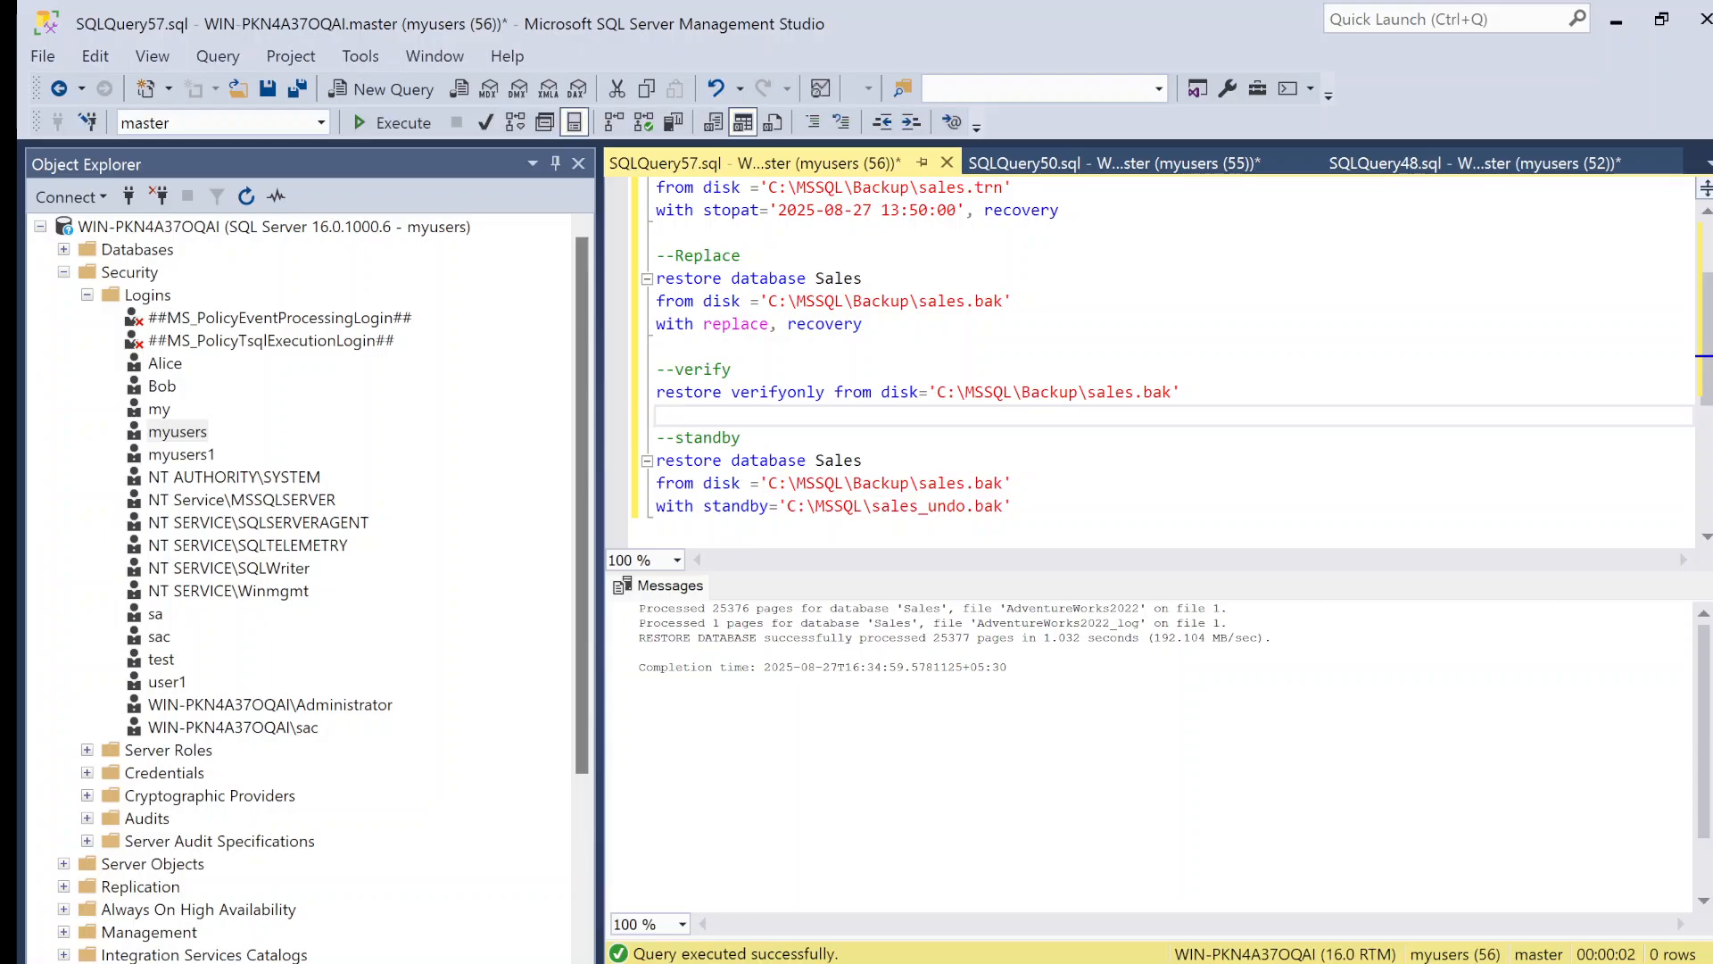
# Step: Copy the path C:\MSSQL\Backup\sales from the restore script and put it after the opening quote of the job step's "To disk=" line
pyautogui.moveTo(965, 187); pyautogui.dragTo(769, 188)
pyautogui.hotkey('ctrl', 'c')
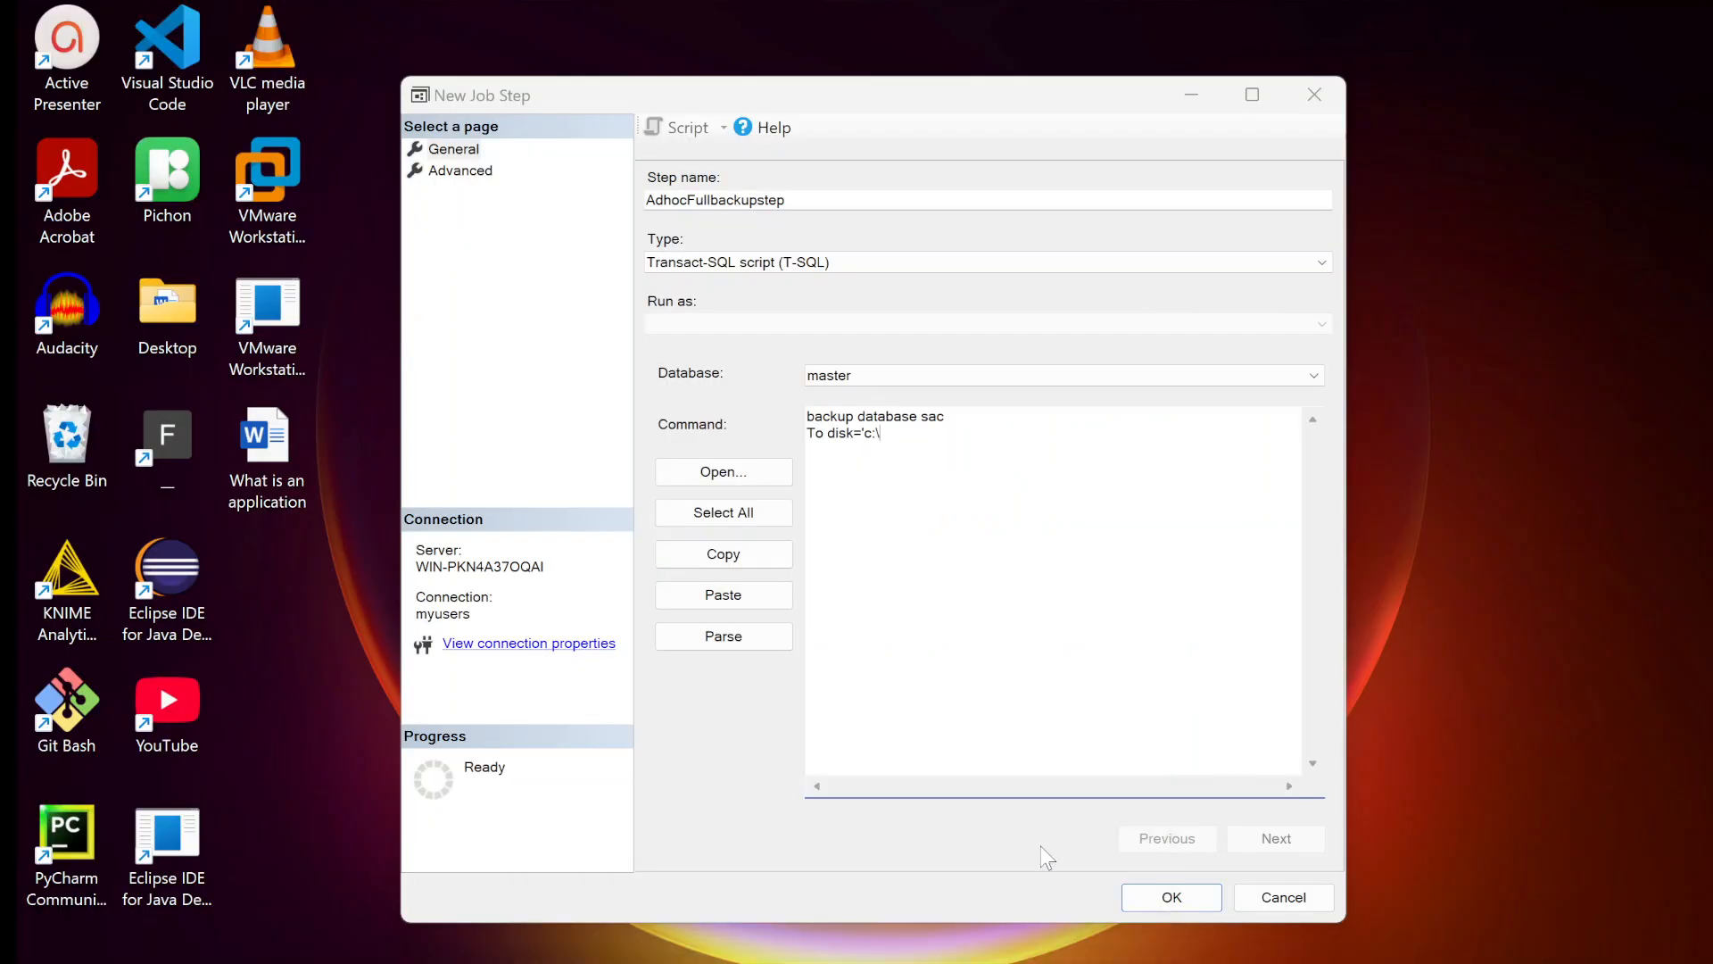
pyautogui.click(1041, 845)
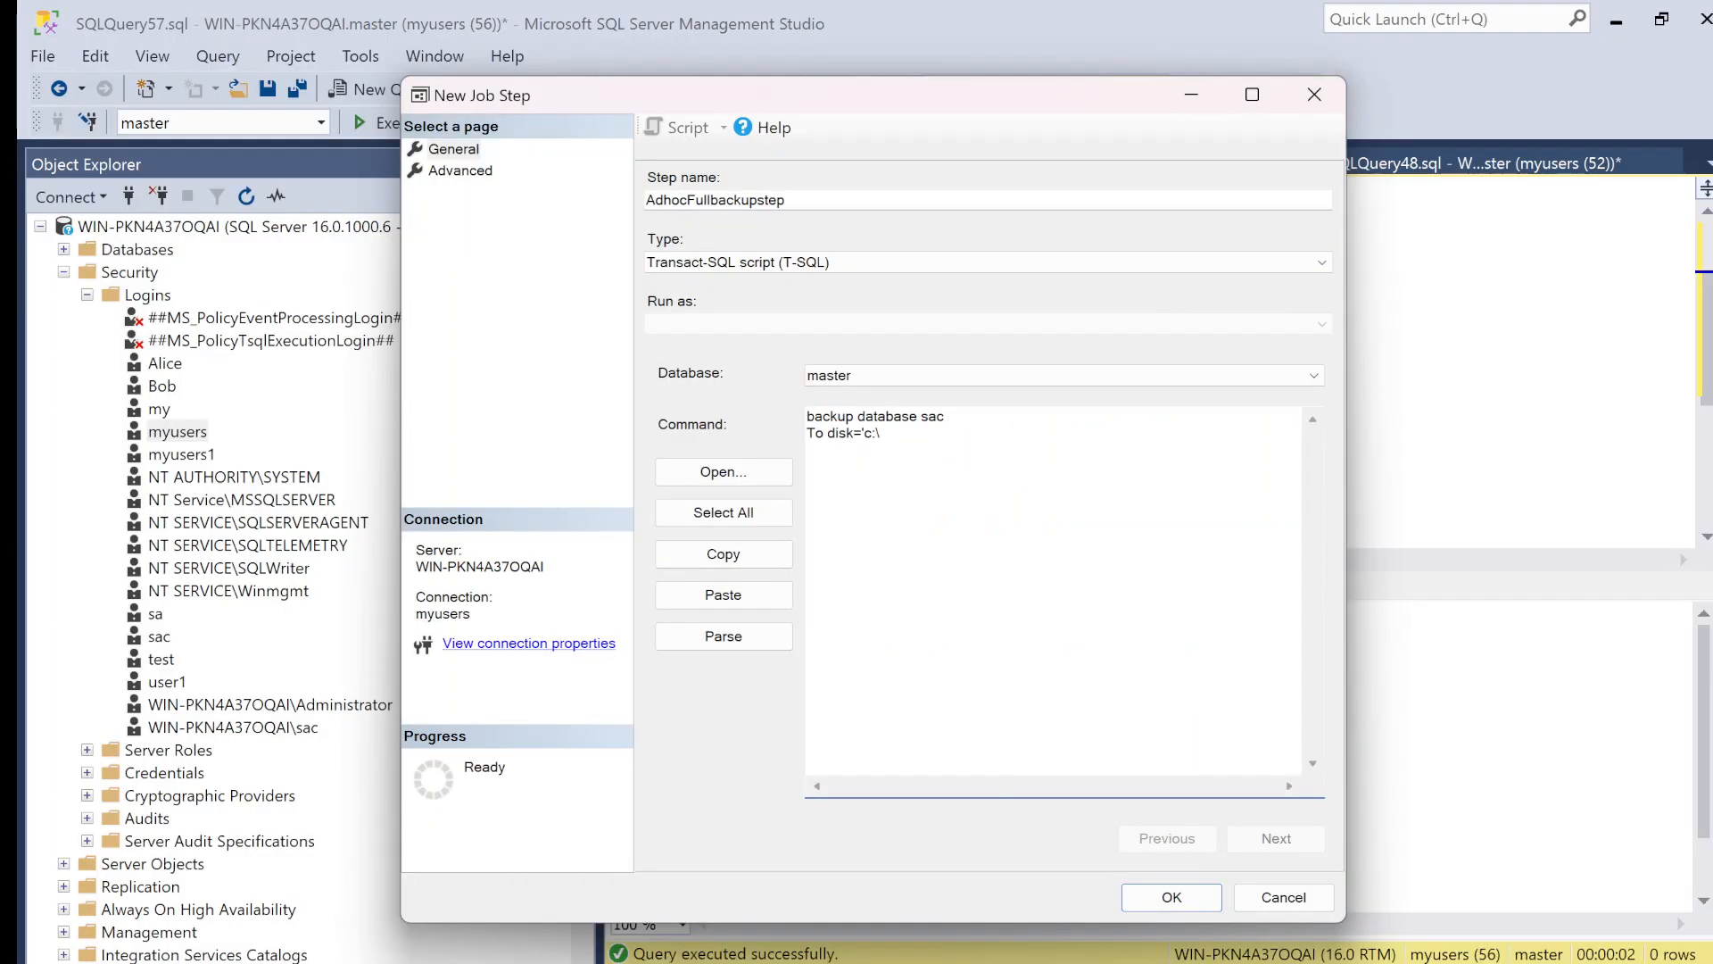
pyautogui.press('BackSpace')
pyautogui.press('BackSpace')
pyautogui.hotkey('ctrl', 'v')
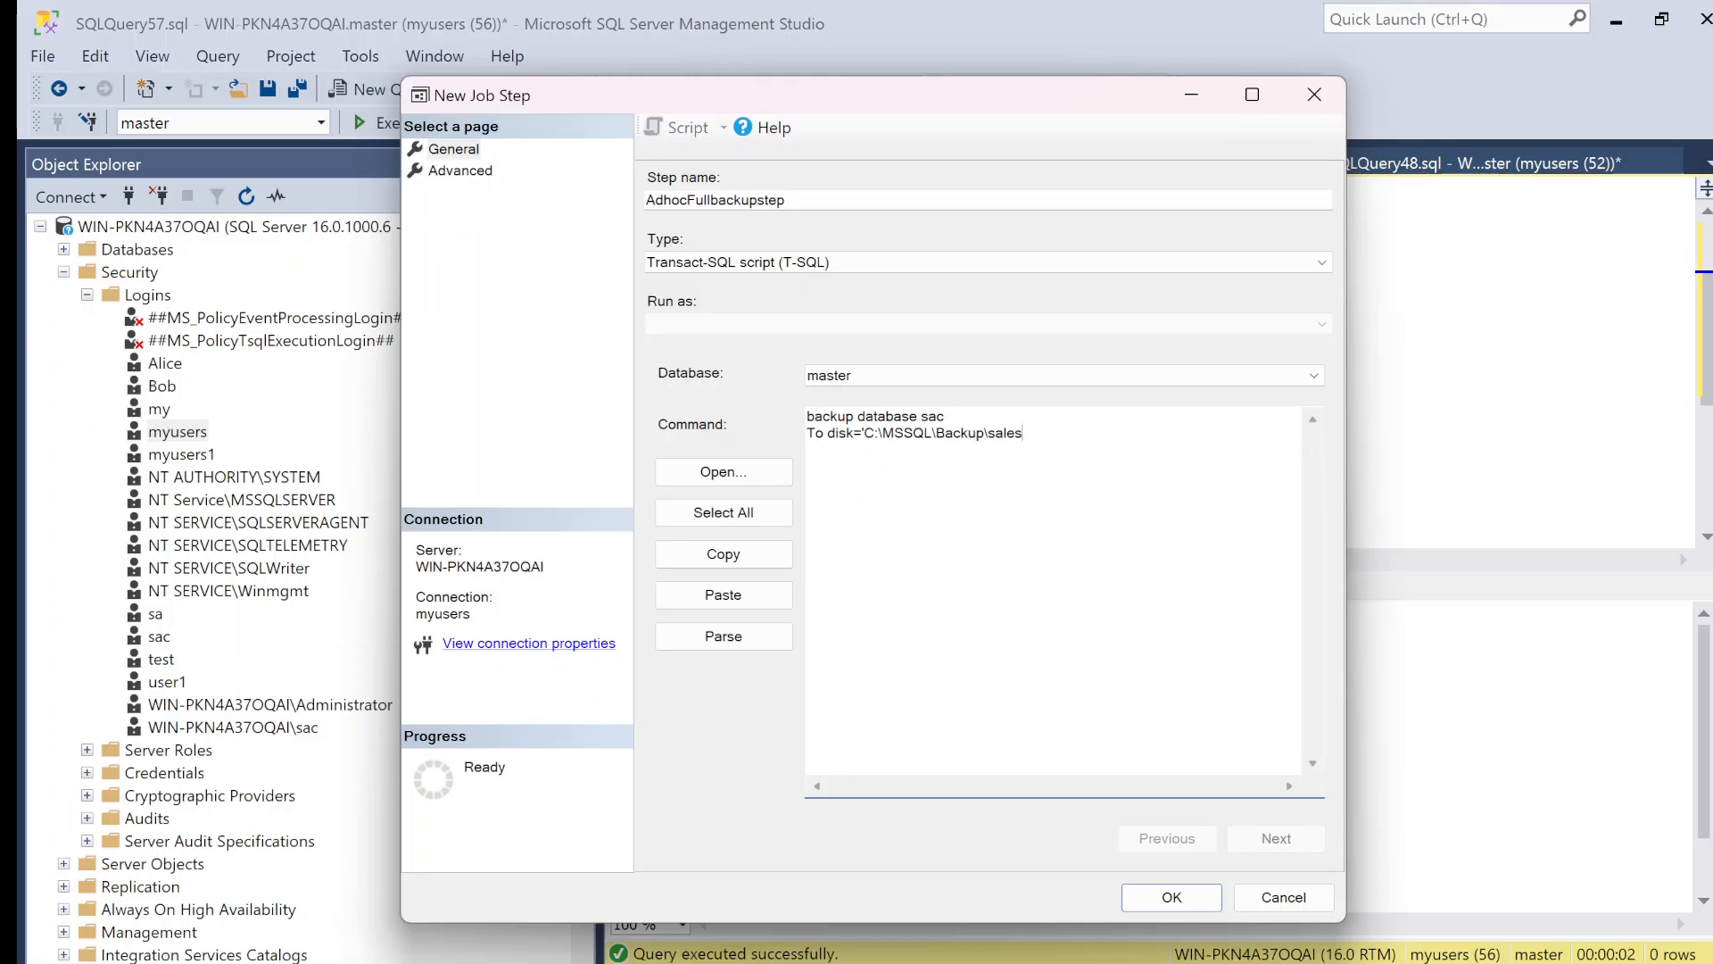
# Step: Change the command's disk path to 'C:\MSSQL\Backupsac.bak', with a trailing comma and add "with init,stats=10;" on a third line
pyautogui.hotkey('shift', 'Left')
pyautogui.hotkey('shift', 'Left')
pyautogui.hotkey('shift', 'Left')
pyautogui.hotkey('shift', 'Left')
pyautogui.hotkey('shift', 'Left')
pyautogui.hotkey('shift', 'Left')
pyautogui.write('sac')
pyautogui.write('.bak')
pyautogui.write("', ")
pyautogui.write('w')
pyautogui.write('ith ')
pyautogui.write('init,')
pyautogui.write('stats')
pyautogui.write('=')
pyautogui.write('1')
pyautogui.write('0')
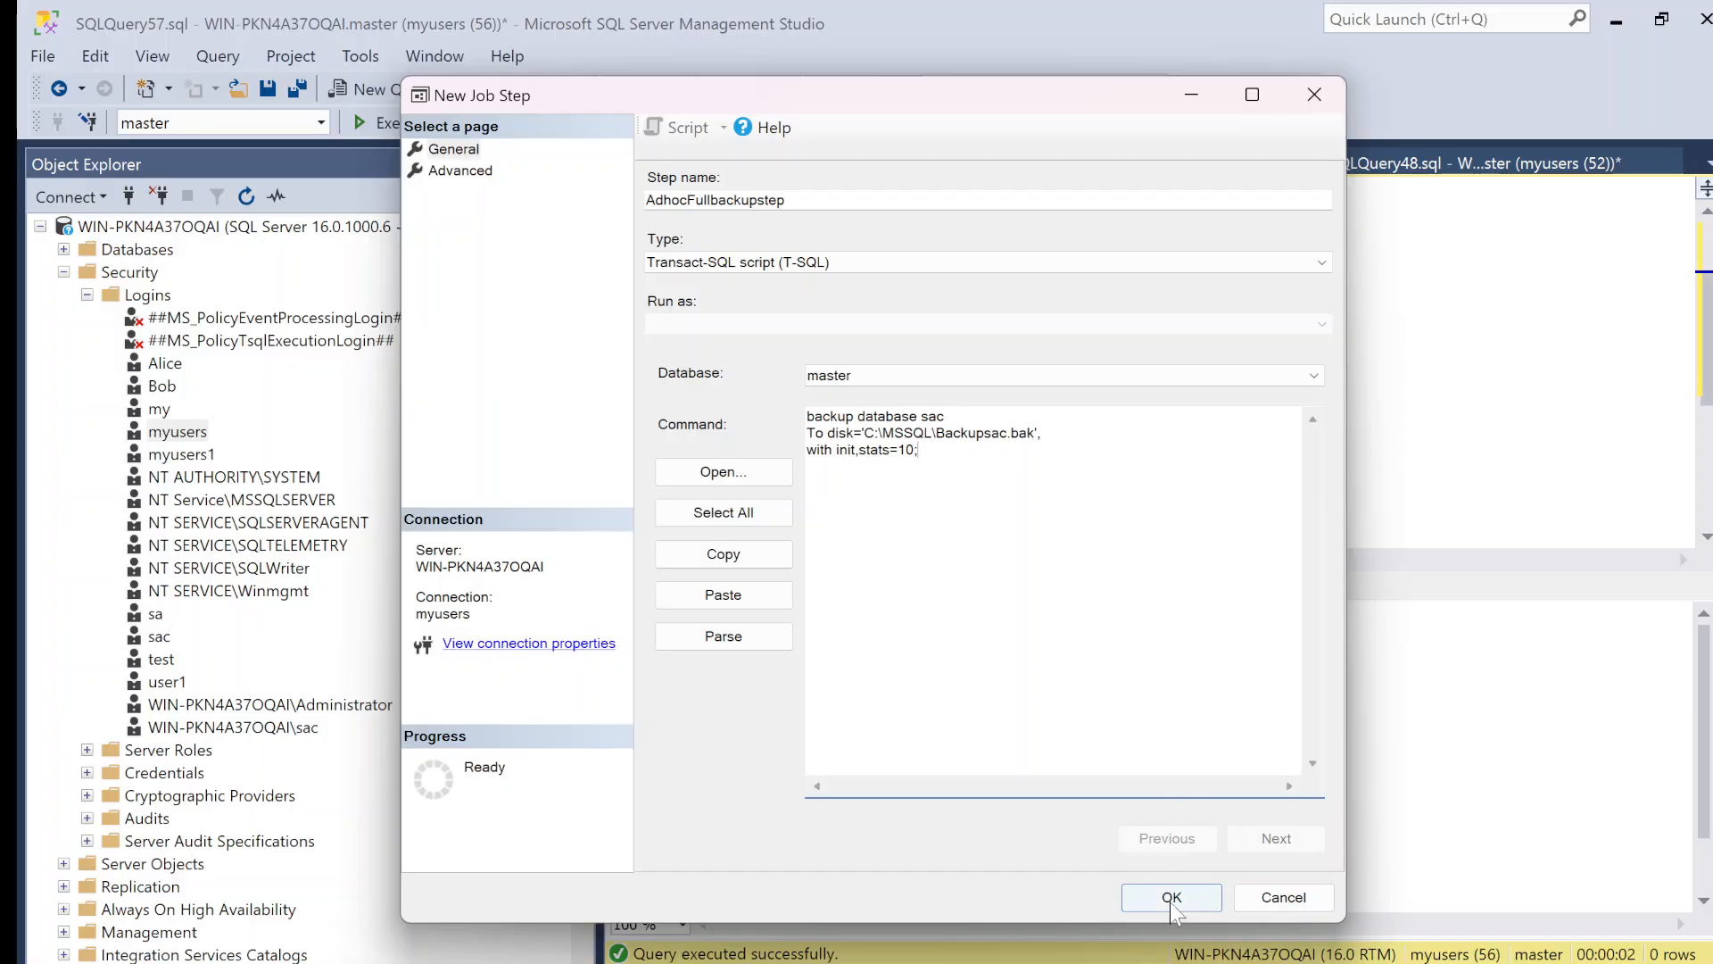
# Step: Set the job step's success action to "Quit the job reporting success", keep "Quit the job reporting failure" on failure, and save the step
pyautogui.click(464, 171)
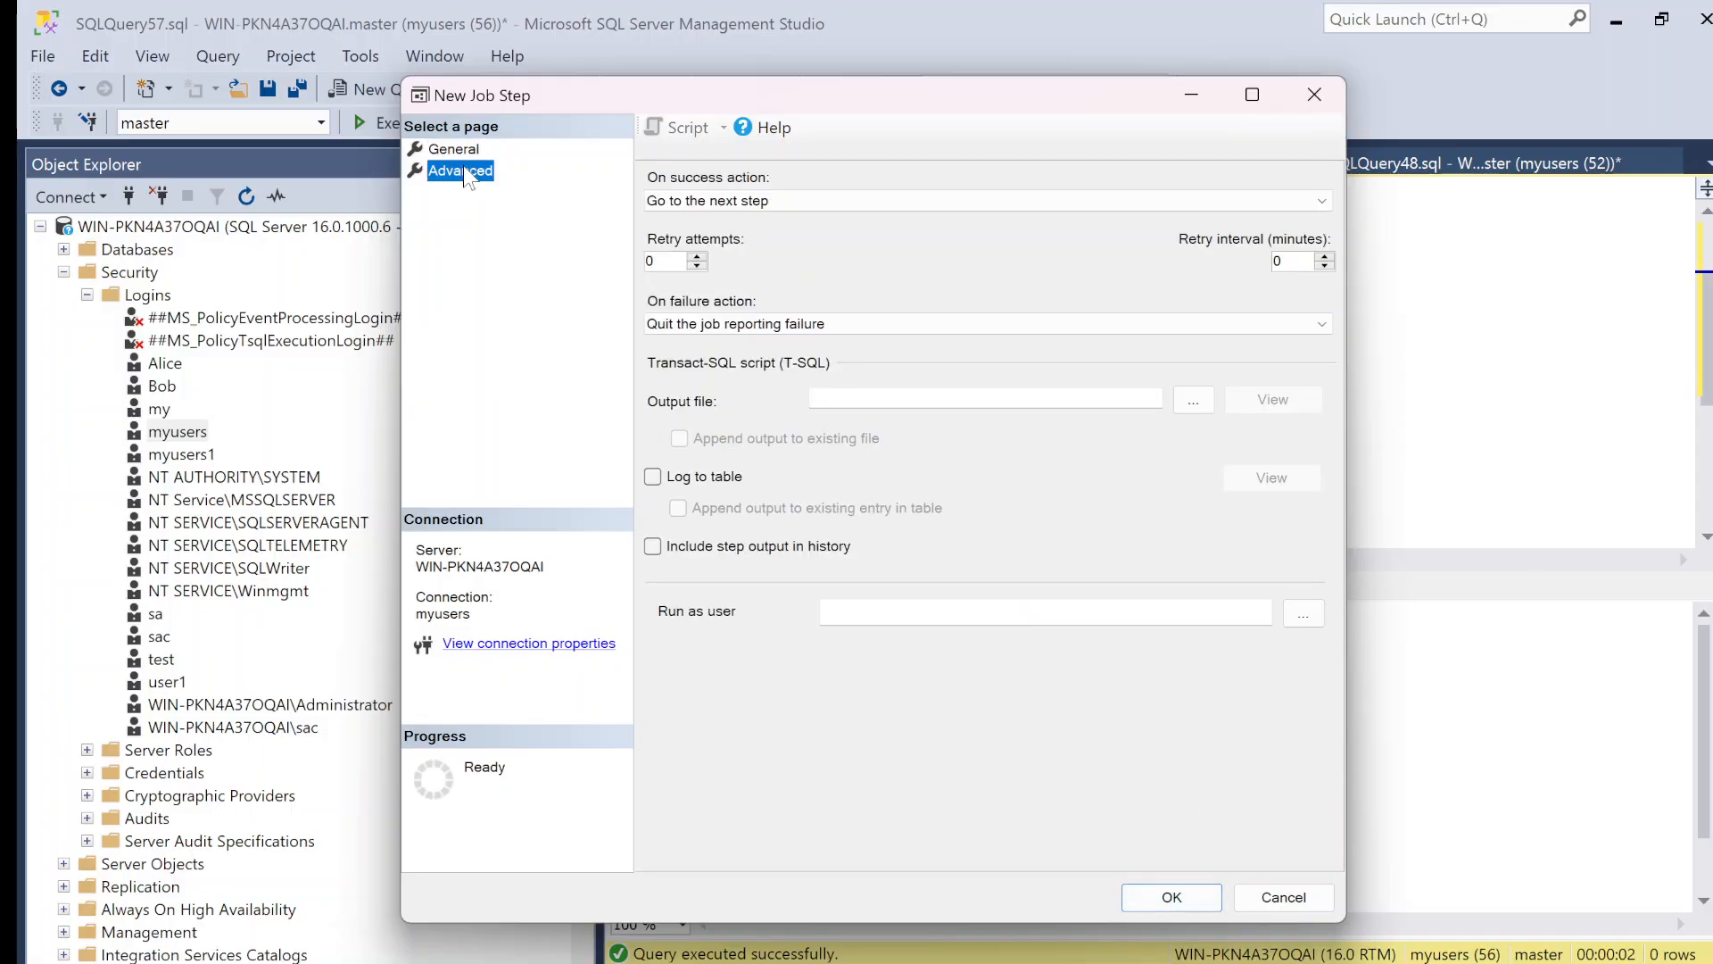
pyautogui.click(785, 204)
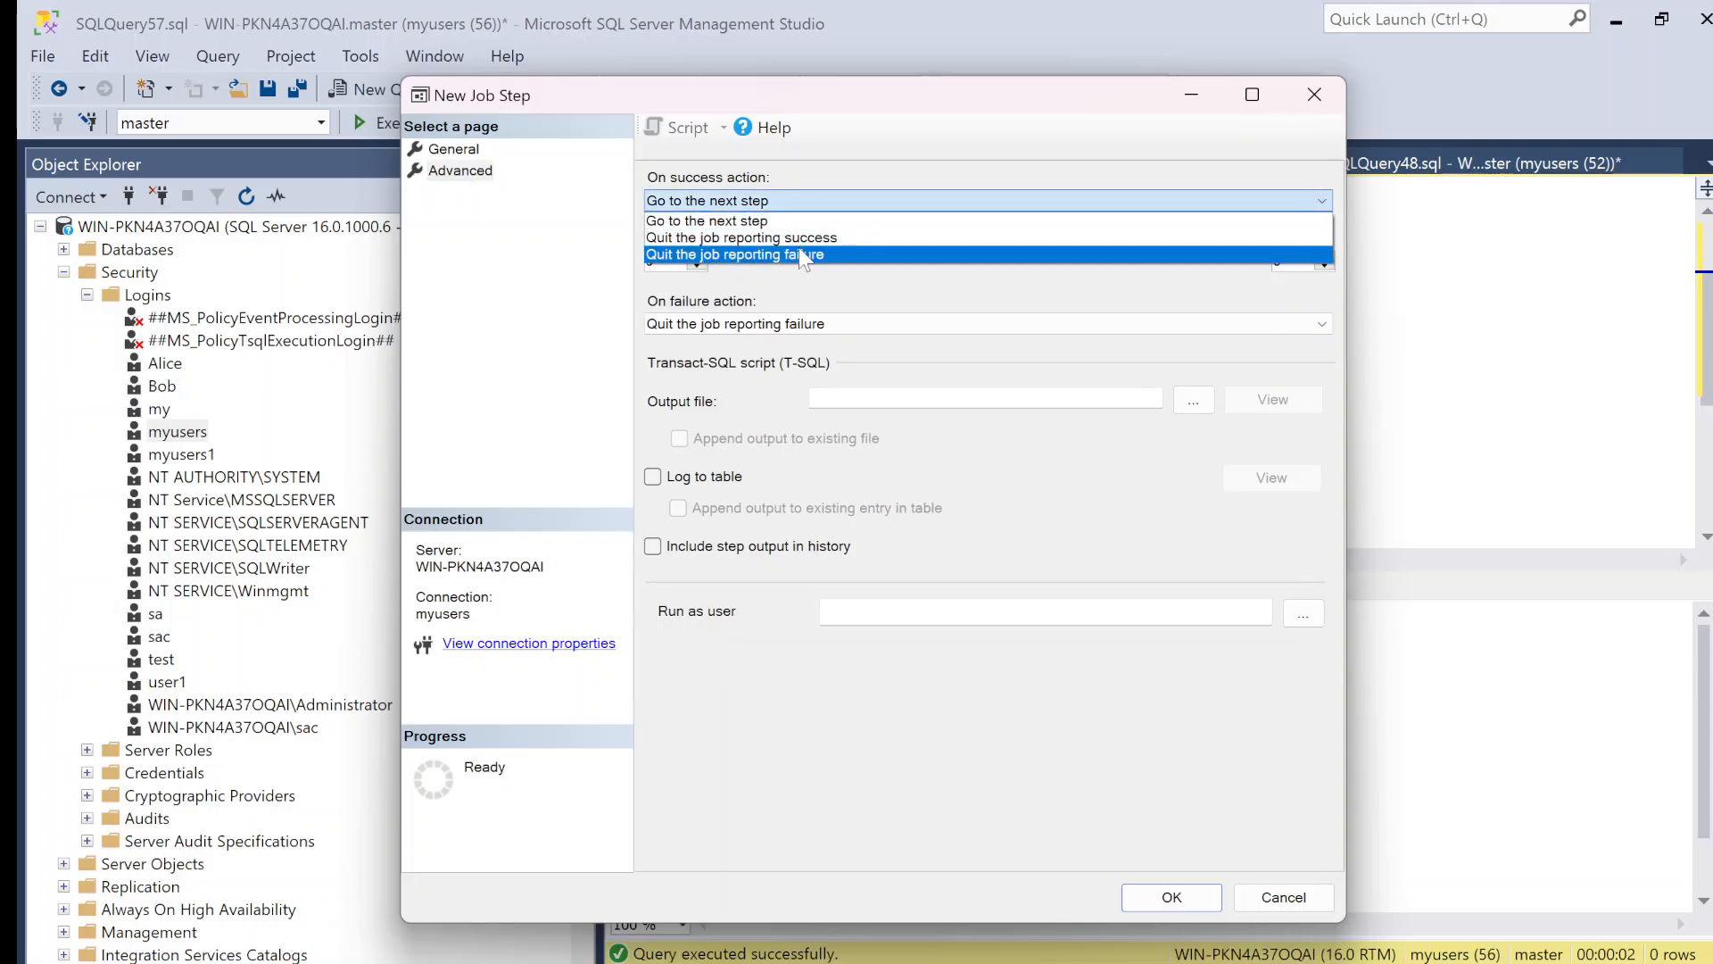
pyautogui.click(799, 237)
pyautogui.click(790, 323)
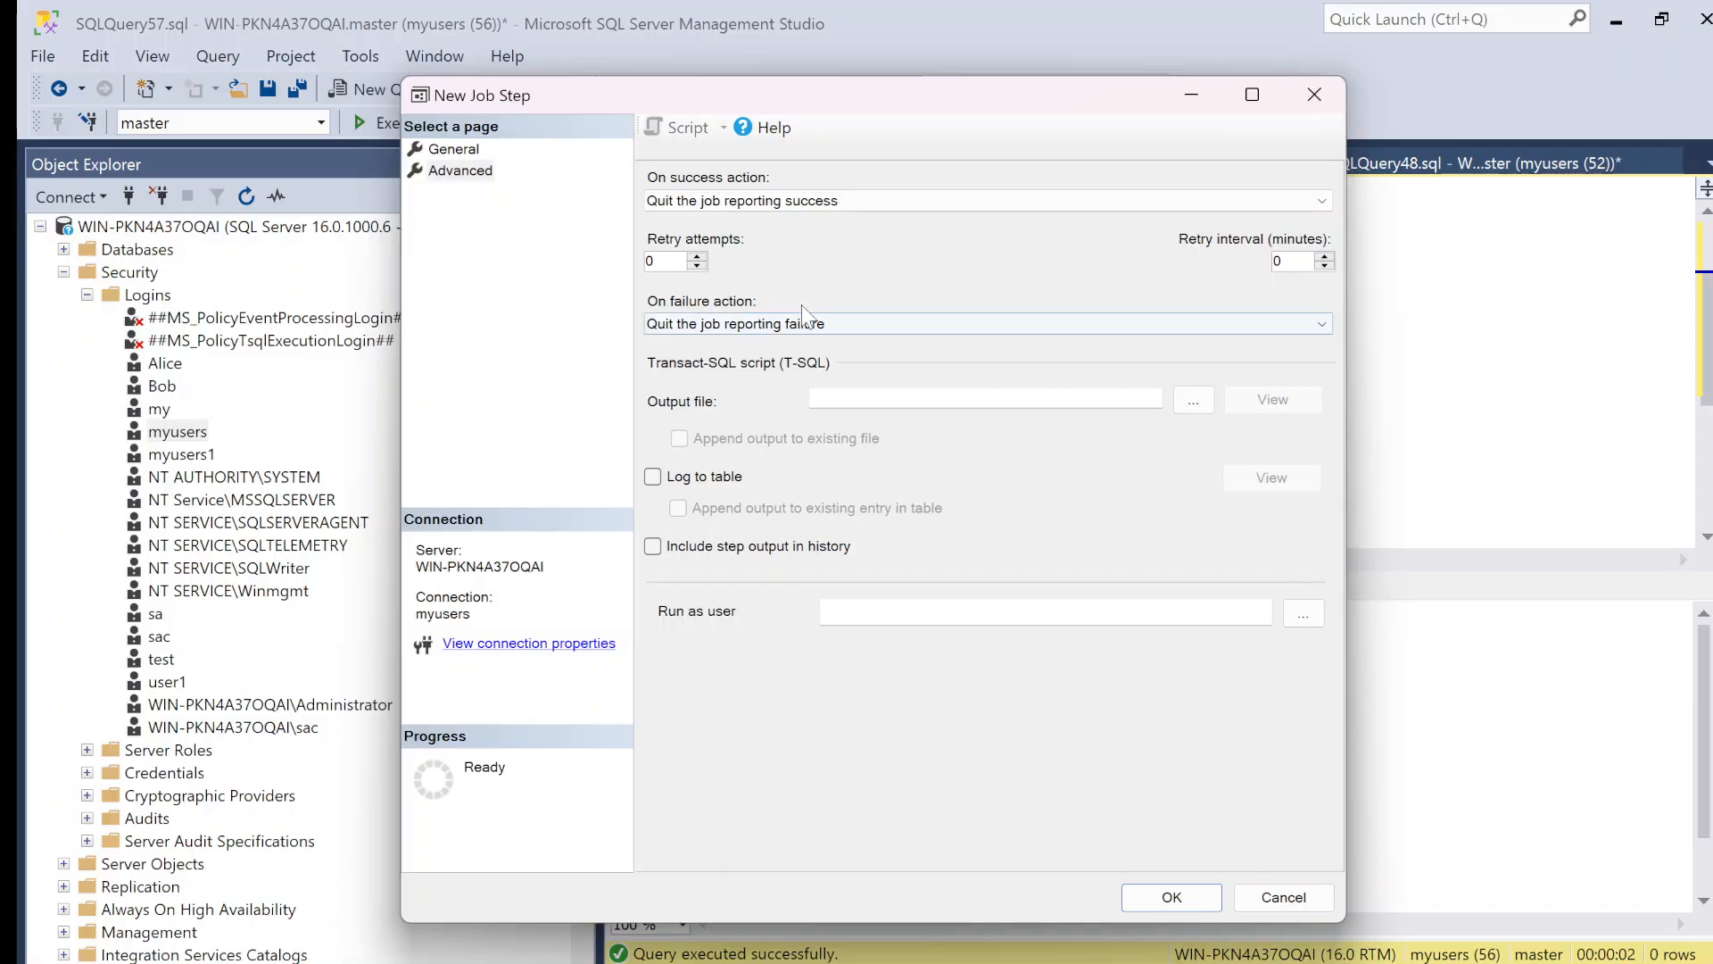
pyautogui.click(780, 343)
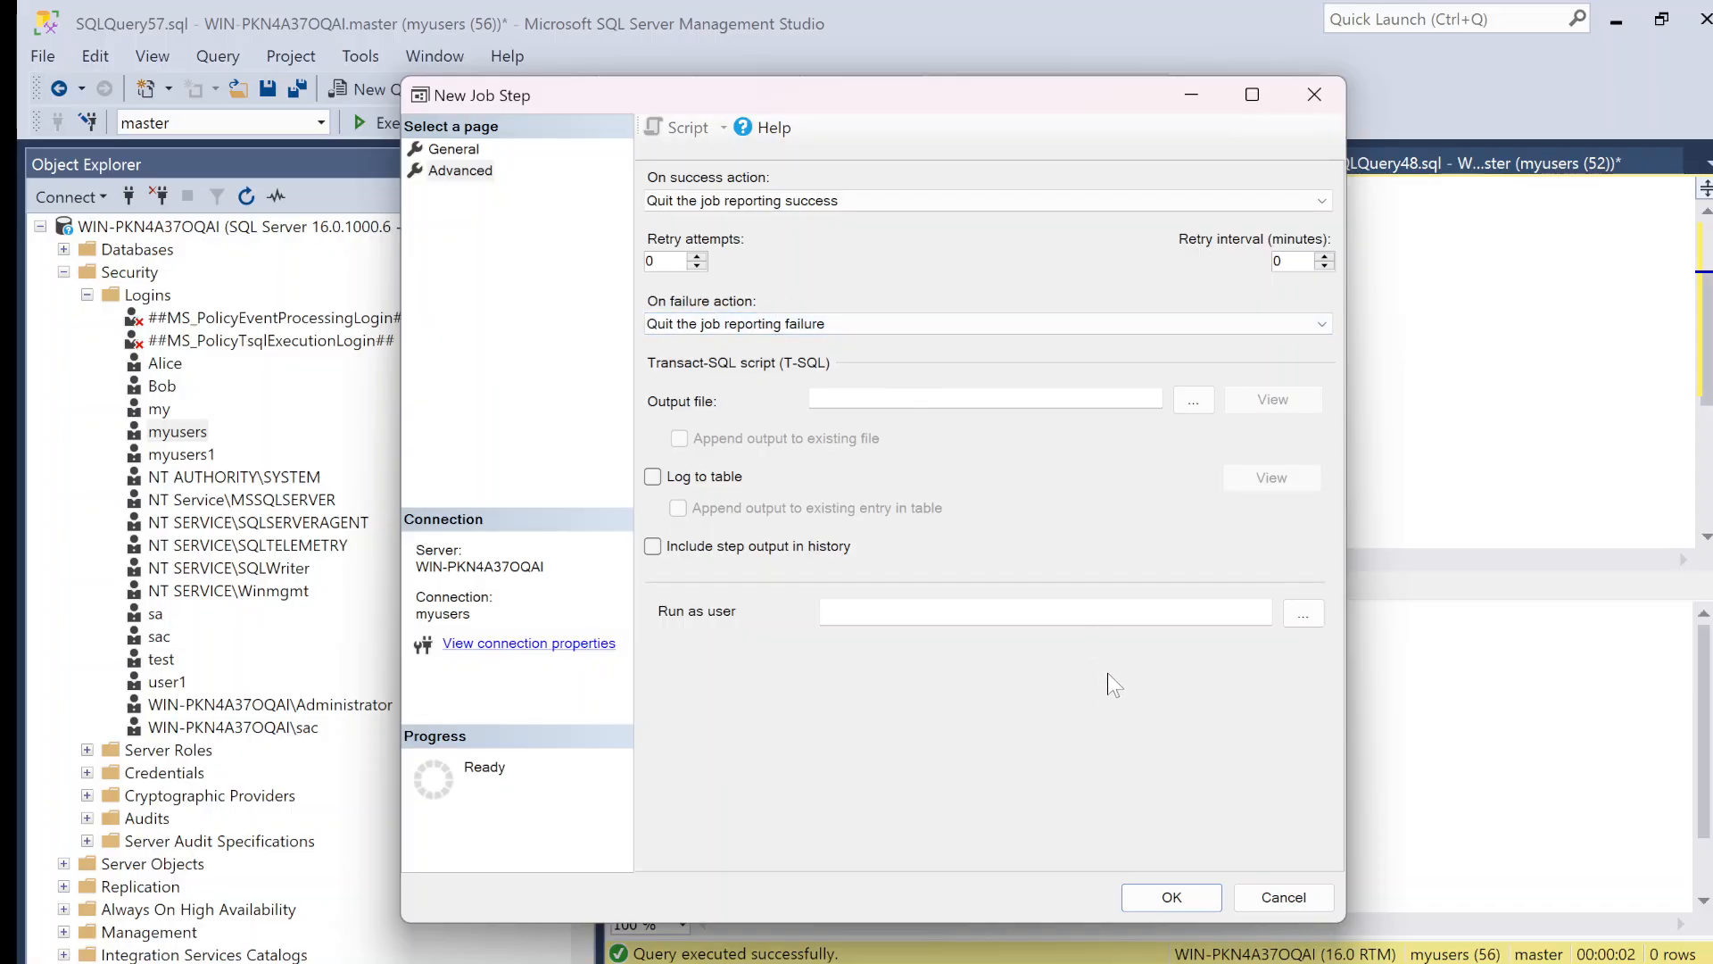
pyautogui.click(1176, 896)
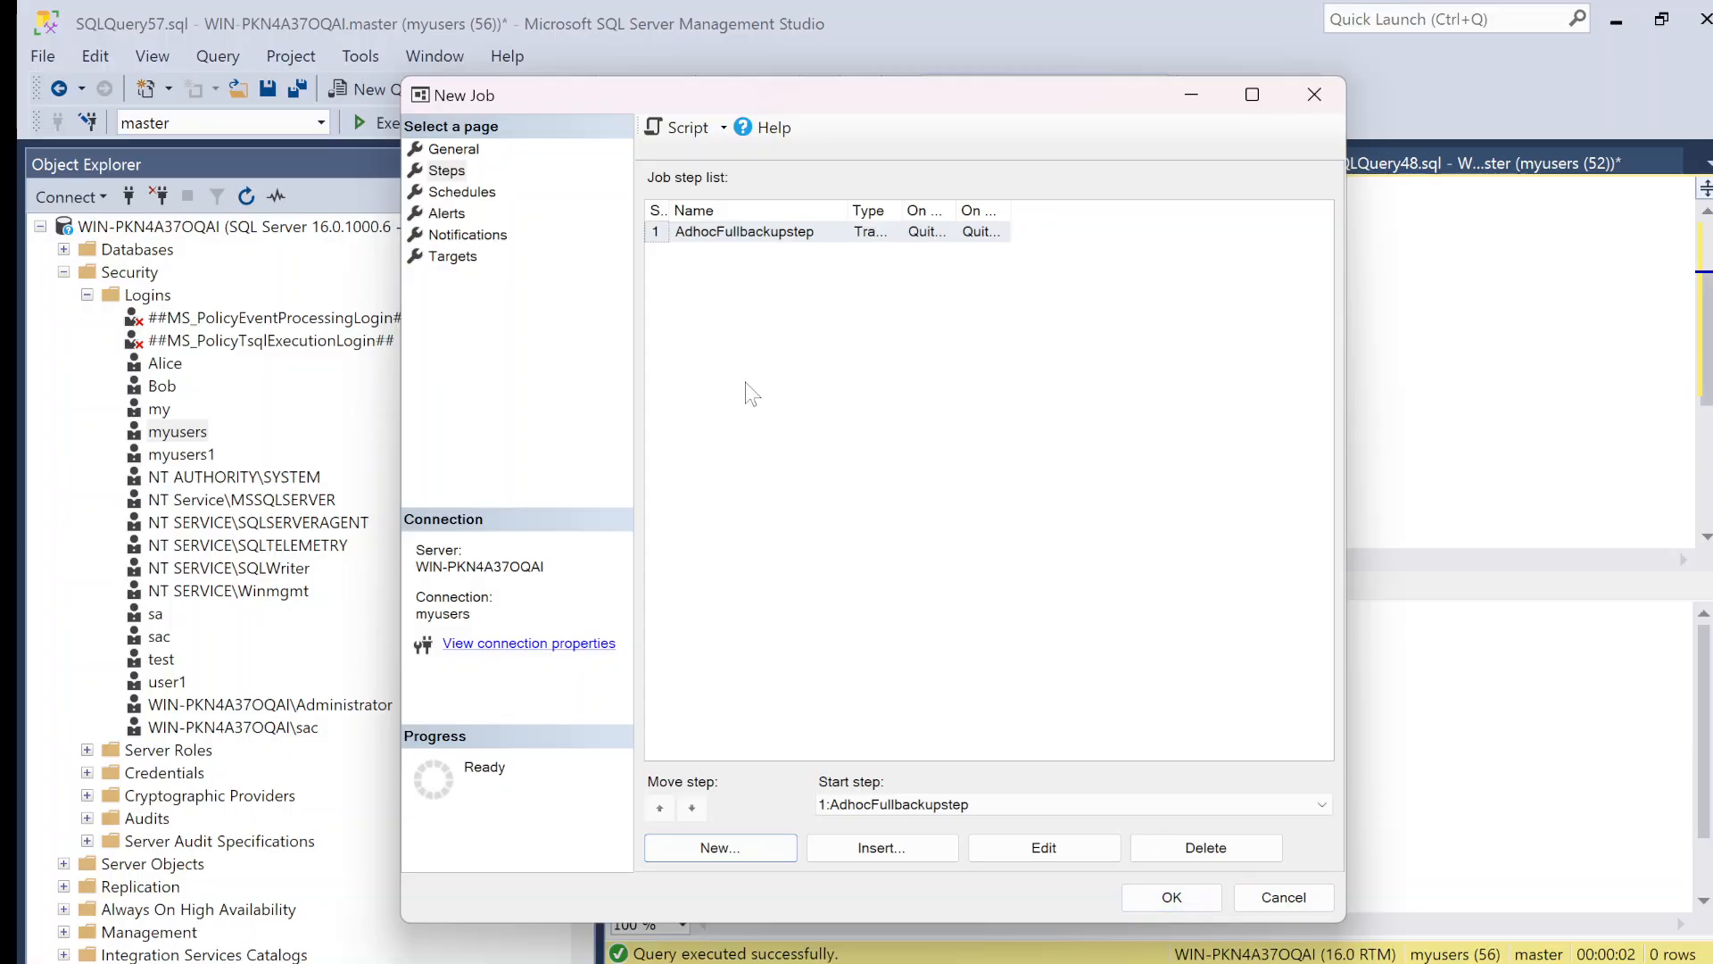
# Step: Add a new job schedule named schedule
pyautogui.click(452, 193)
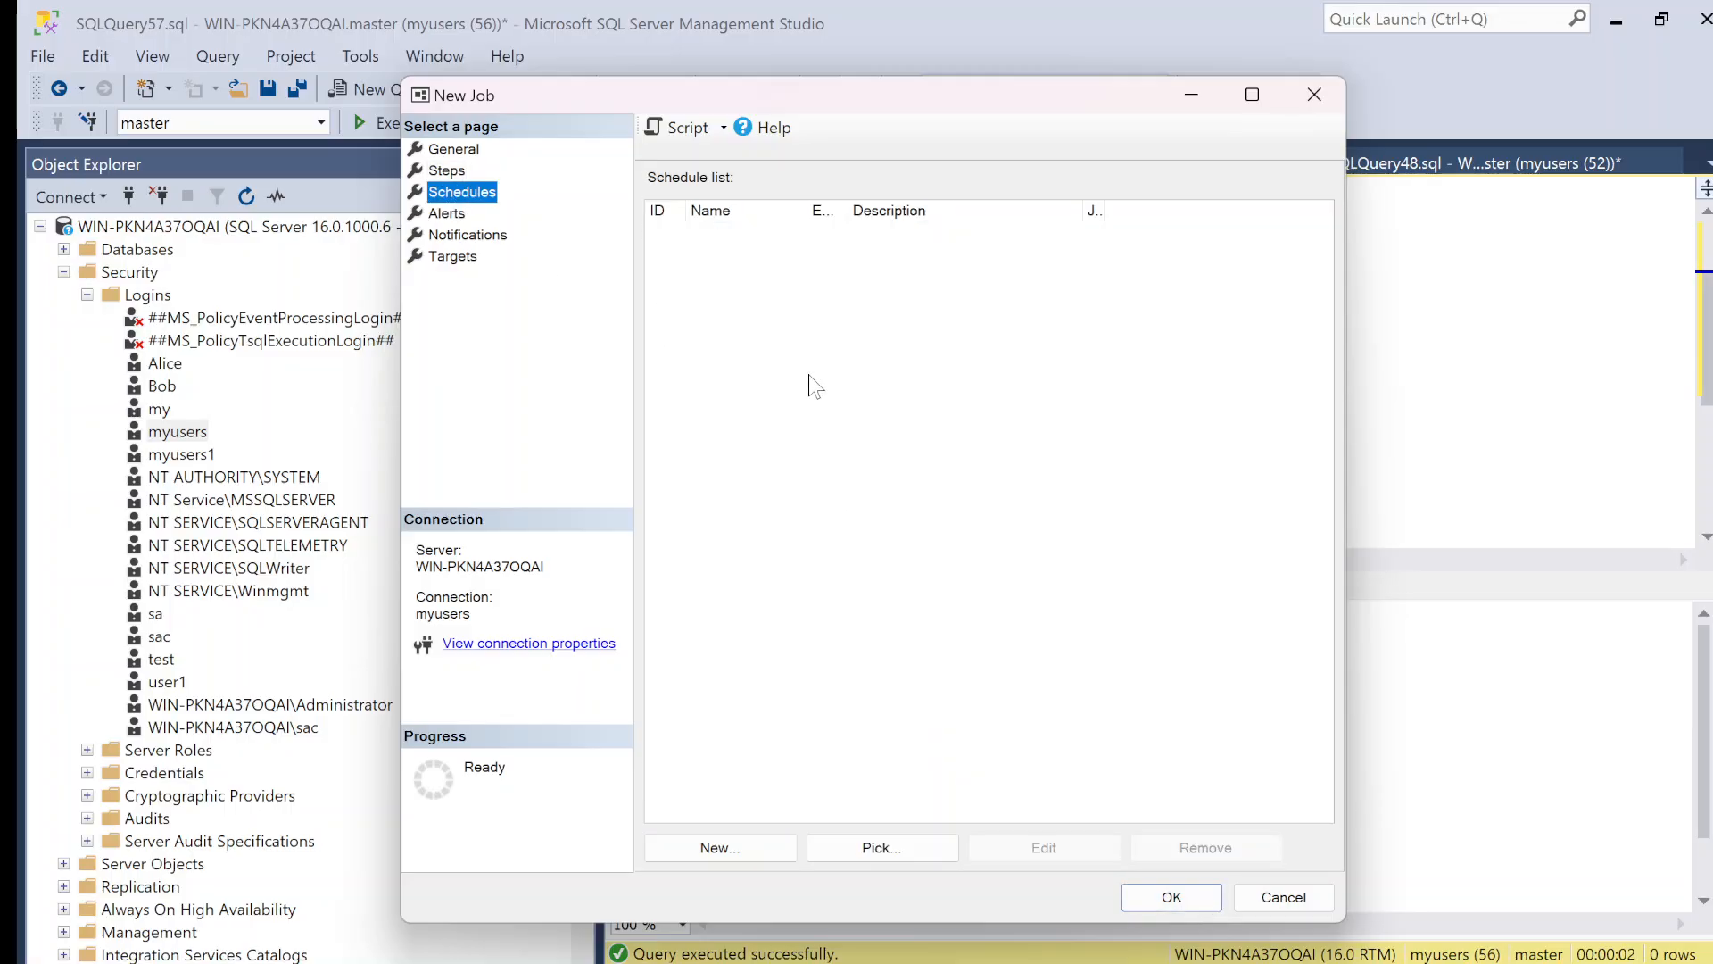
pyautogui.click(783, 856)
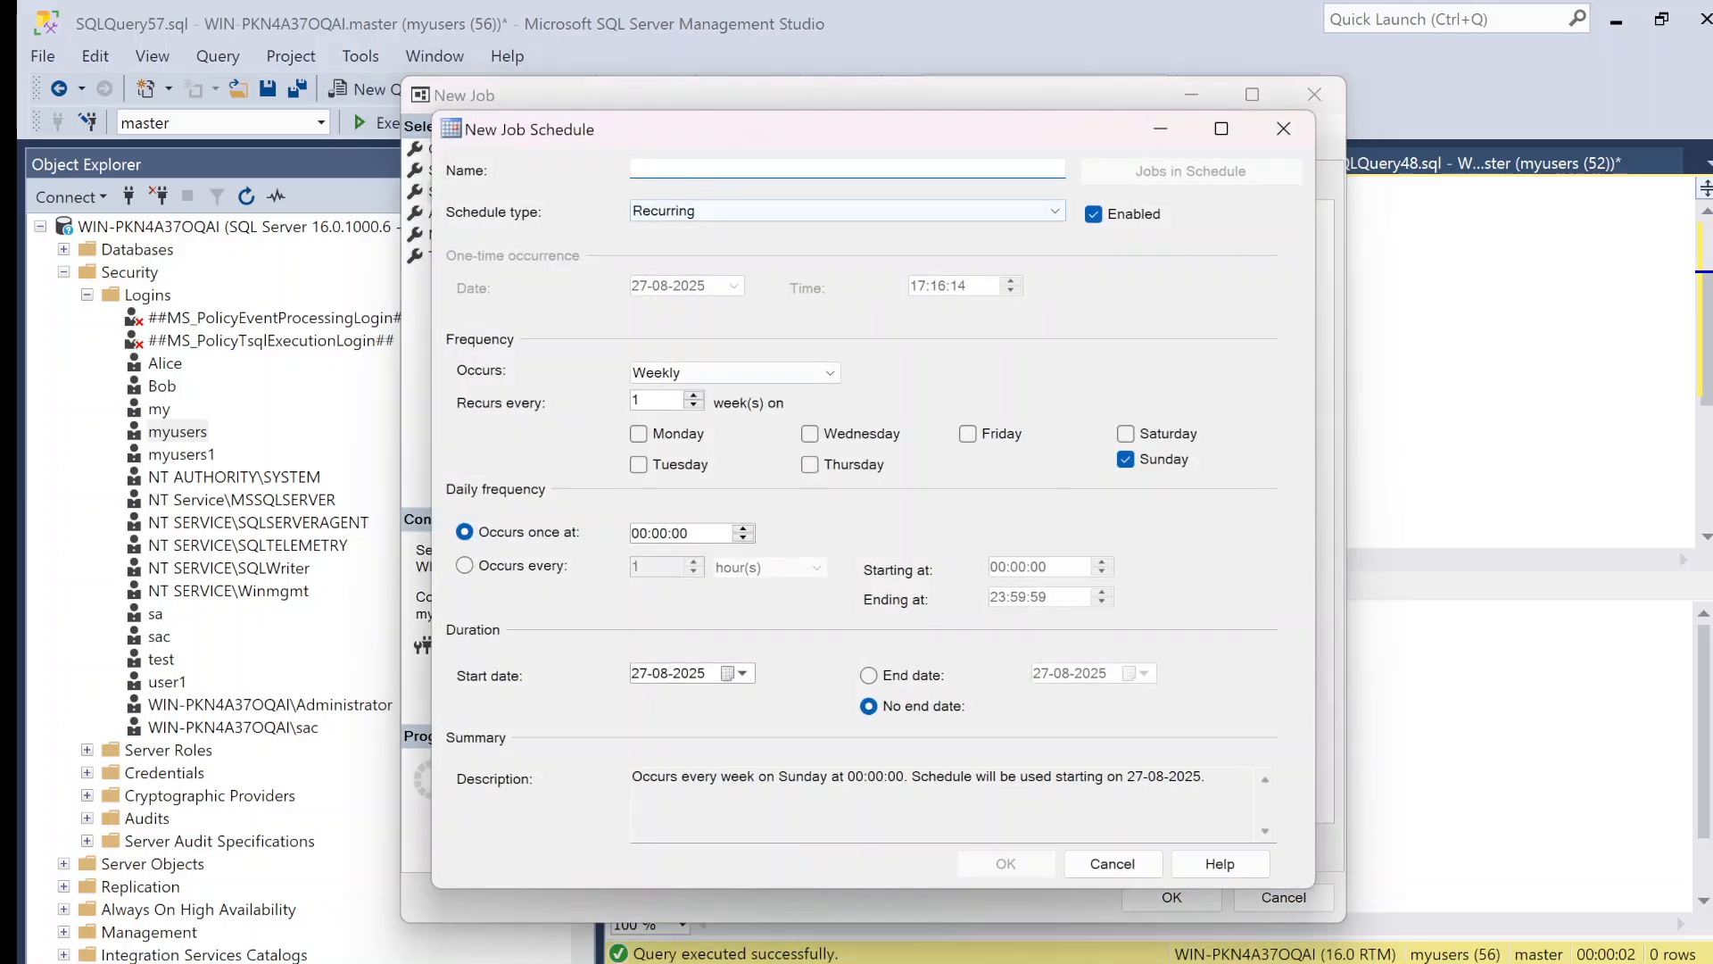
pyautogui.write('s')
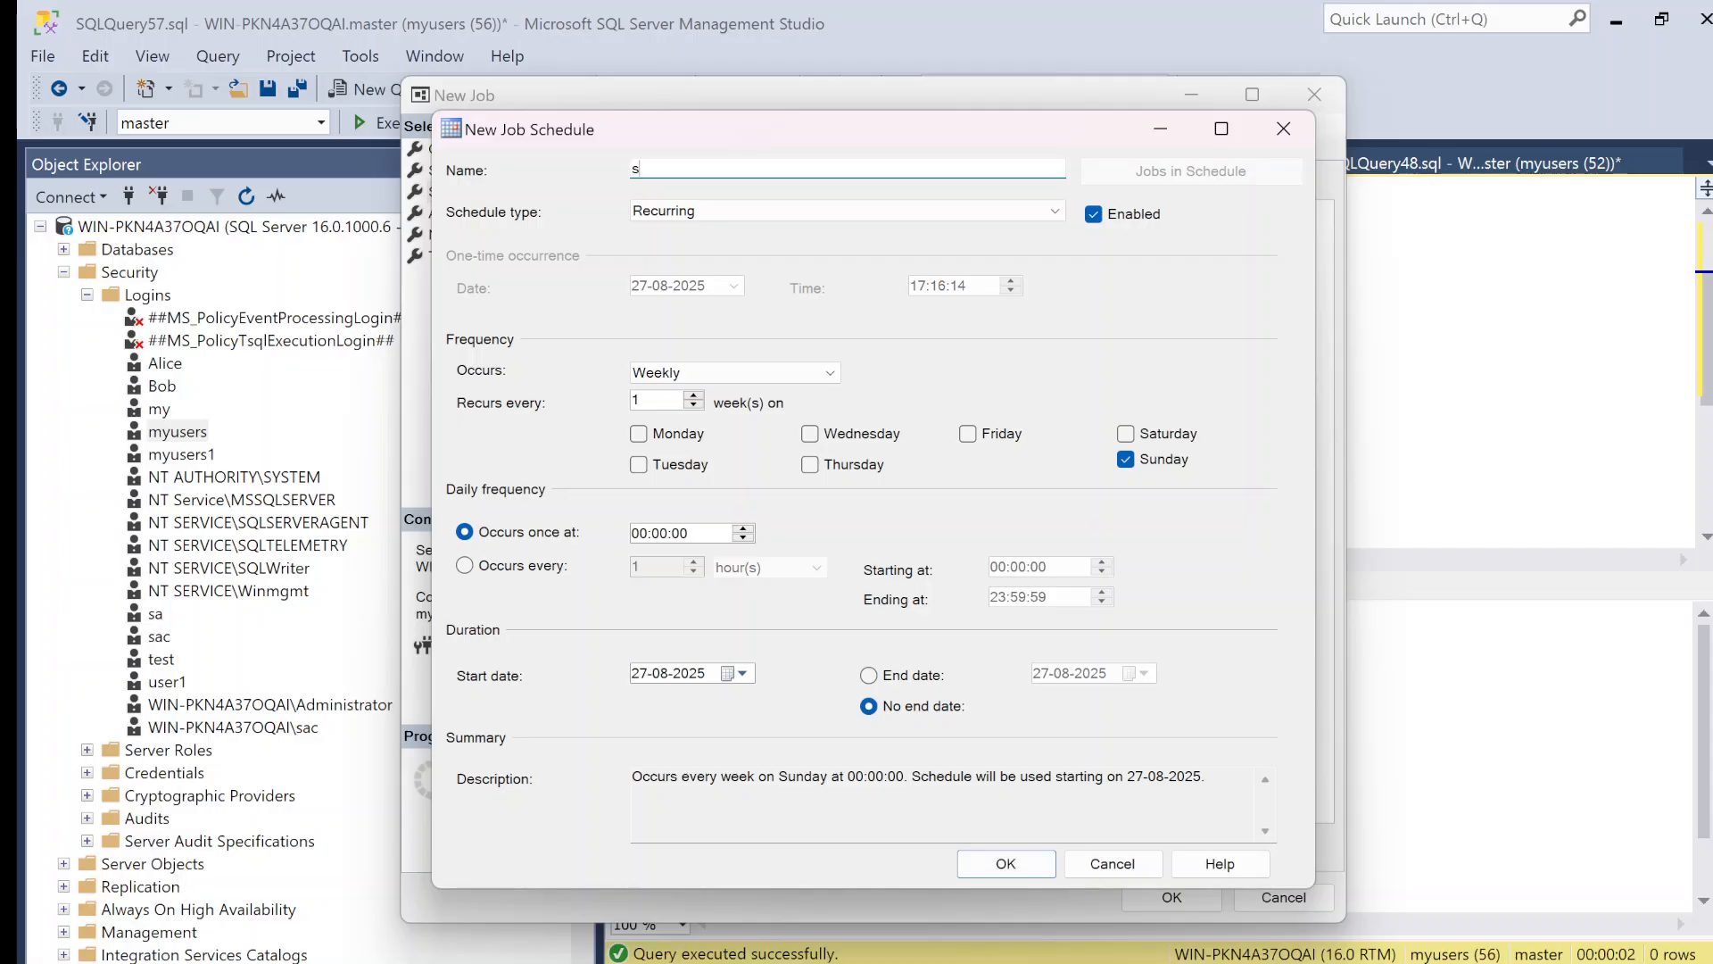
pyautogui.write('chediule')
pyautogui.click(744, 211)
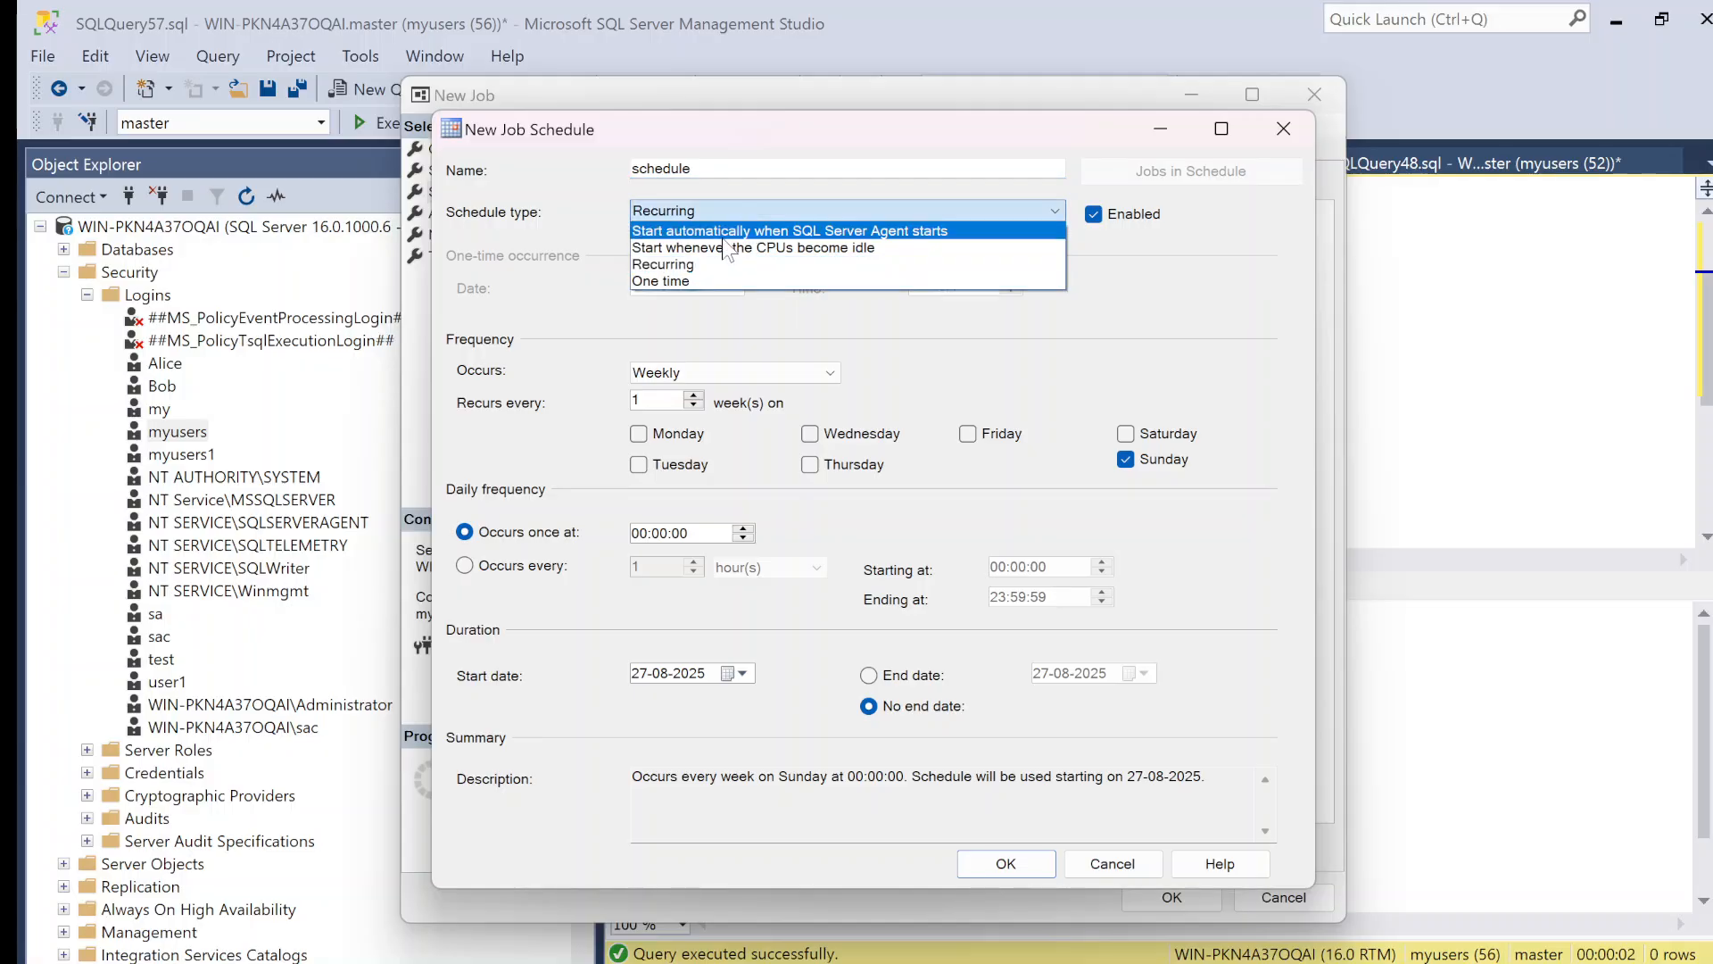
pyautogui.click(699, 280)
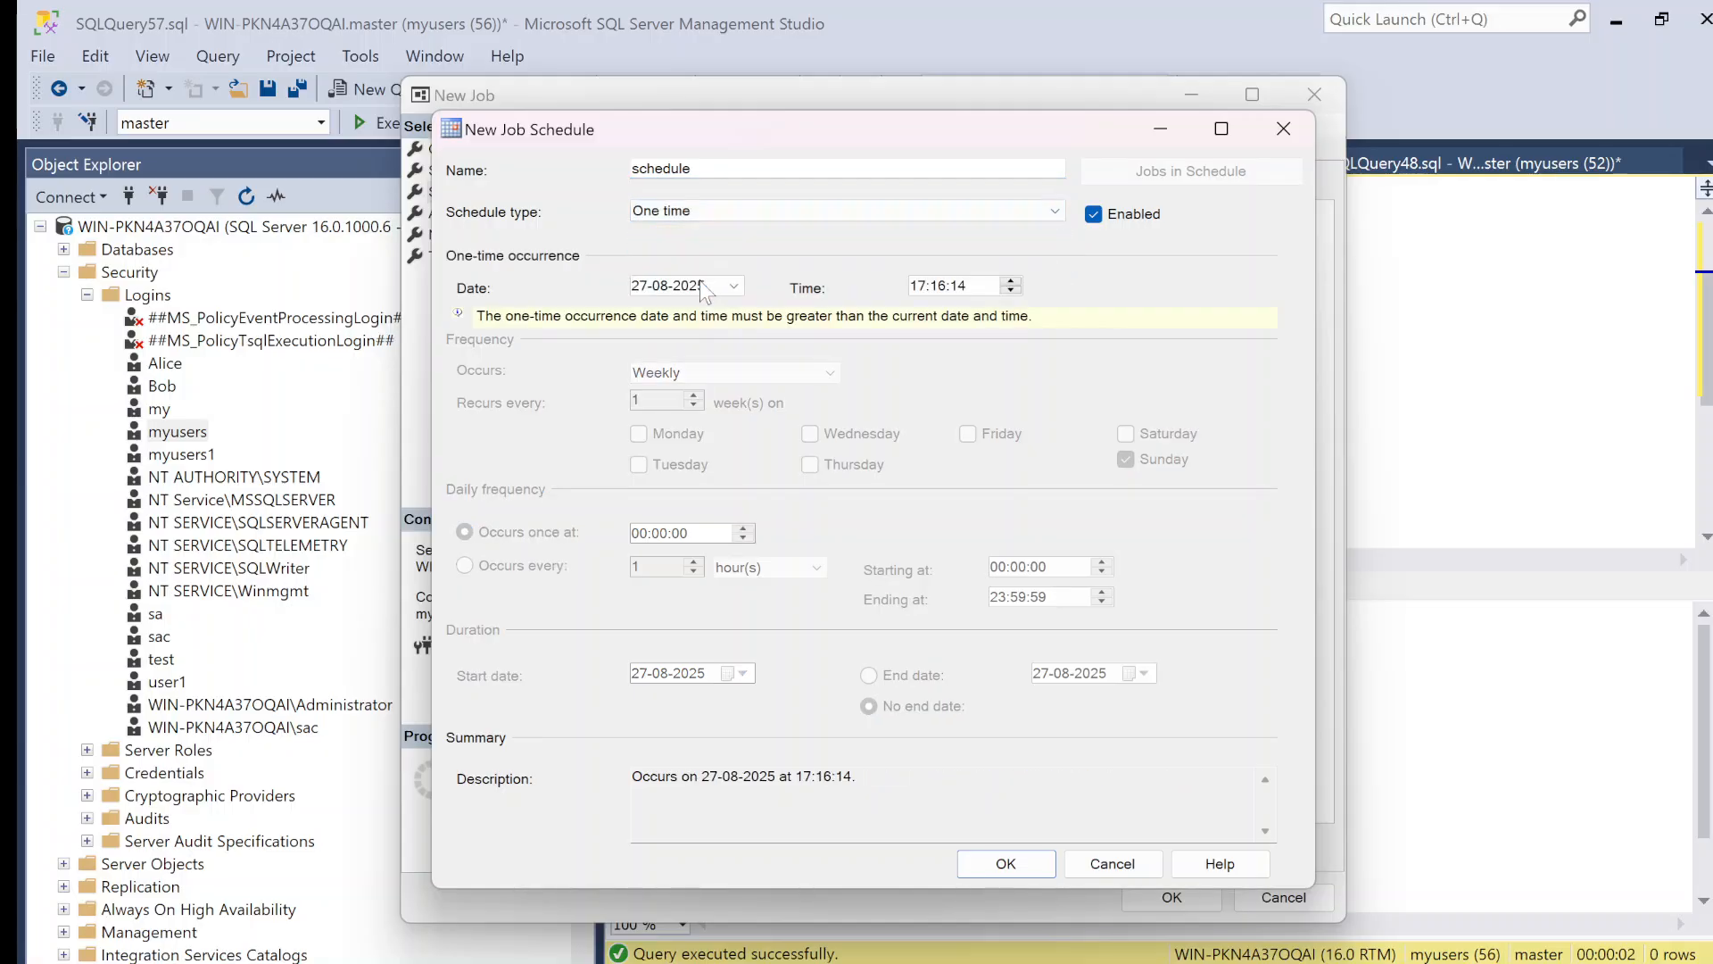
pyautogui.click(659, 291)
pyautogui.click(733, 214)
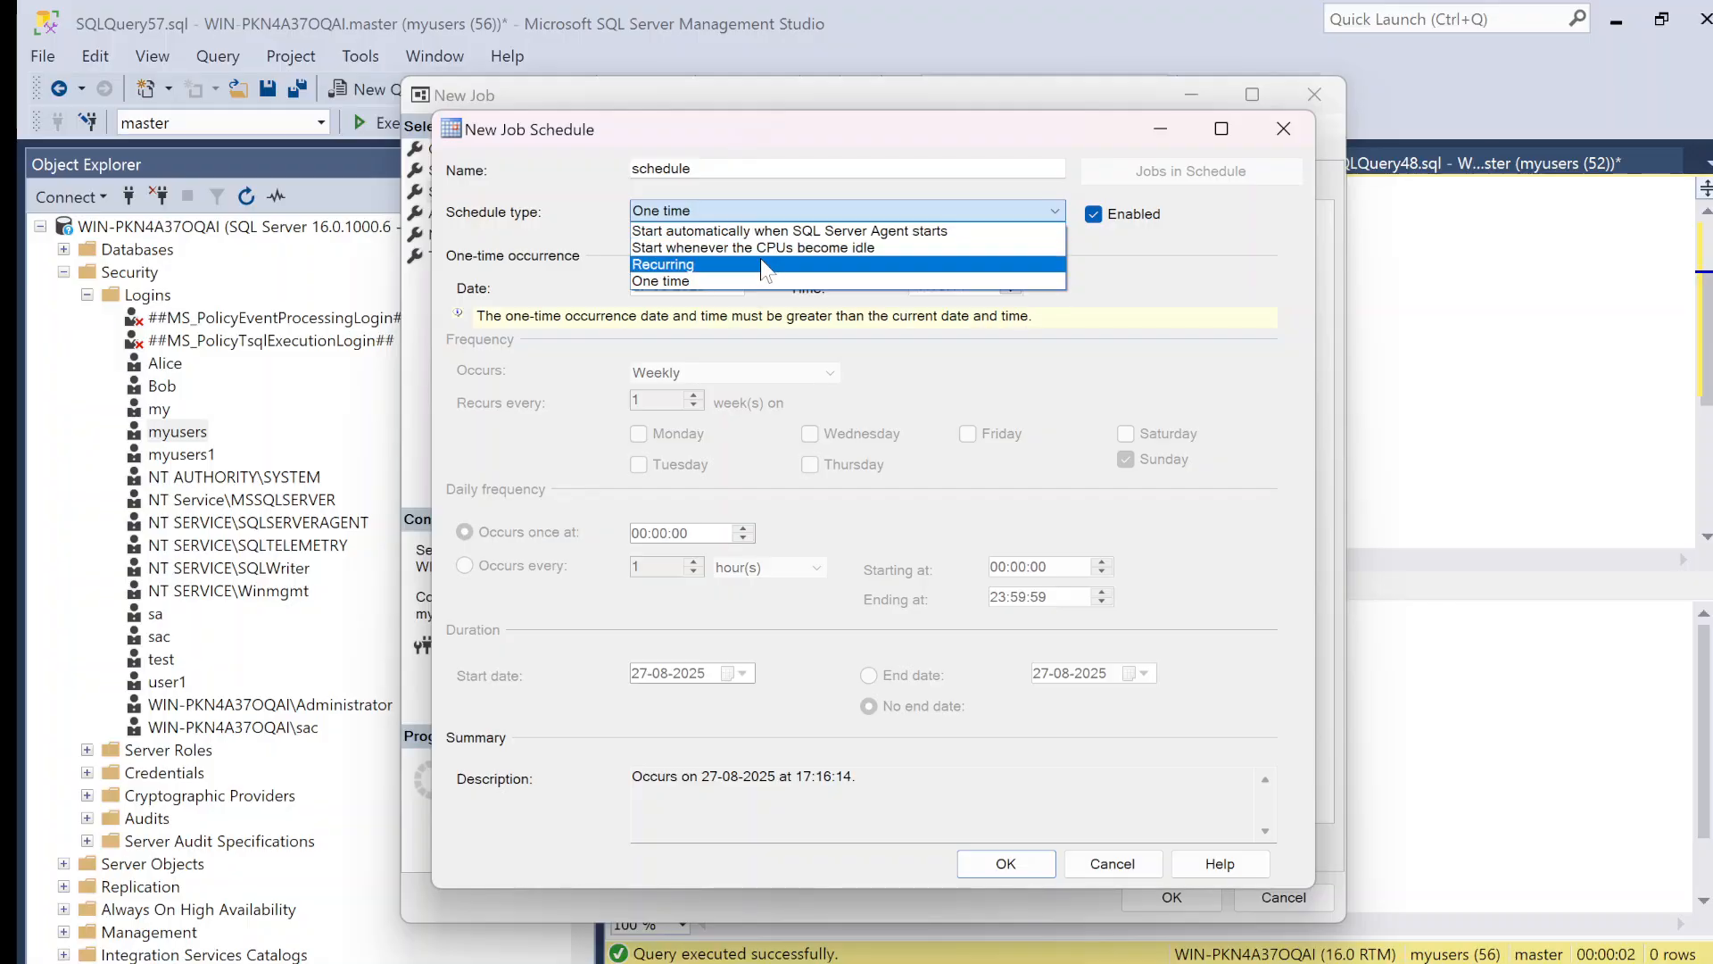
pyautogui.click(733, 263)
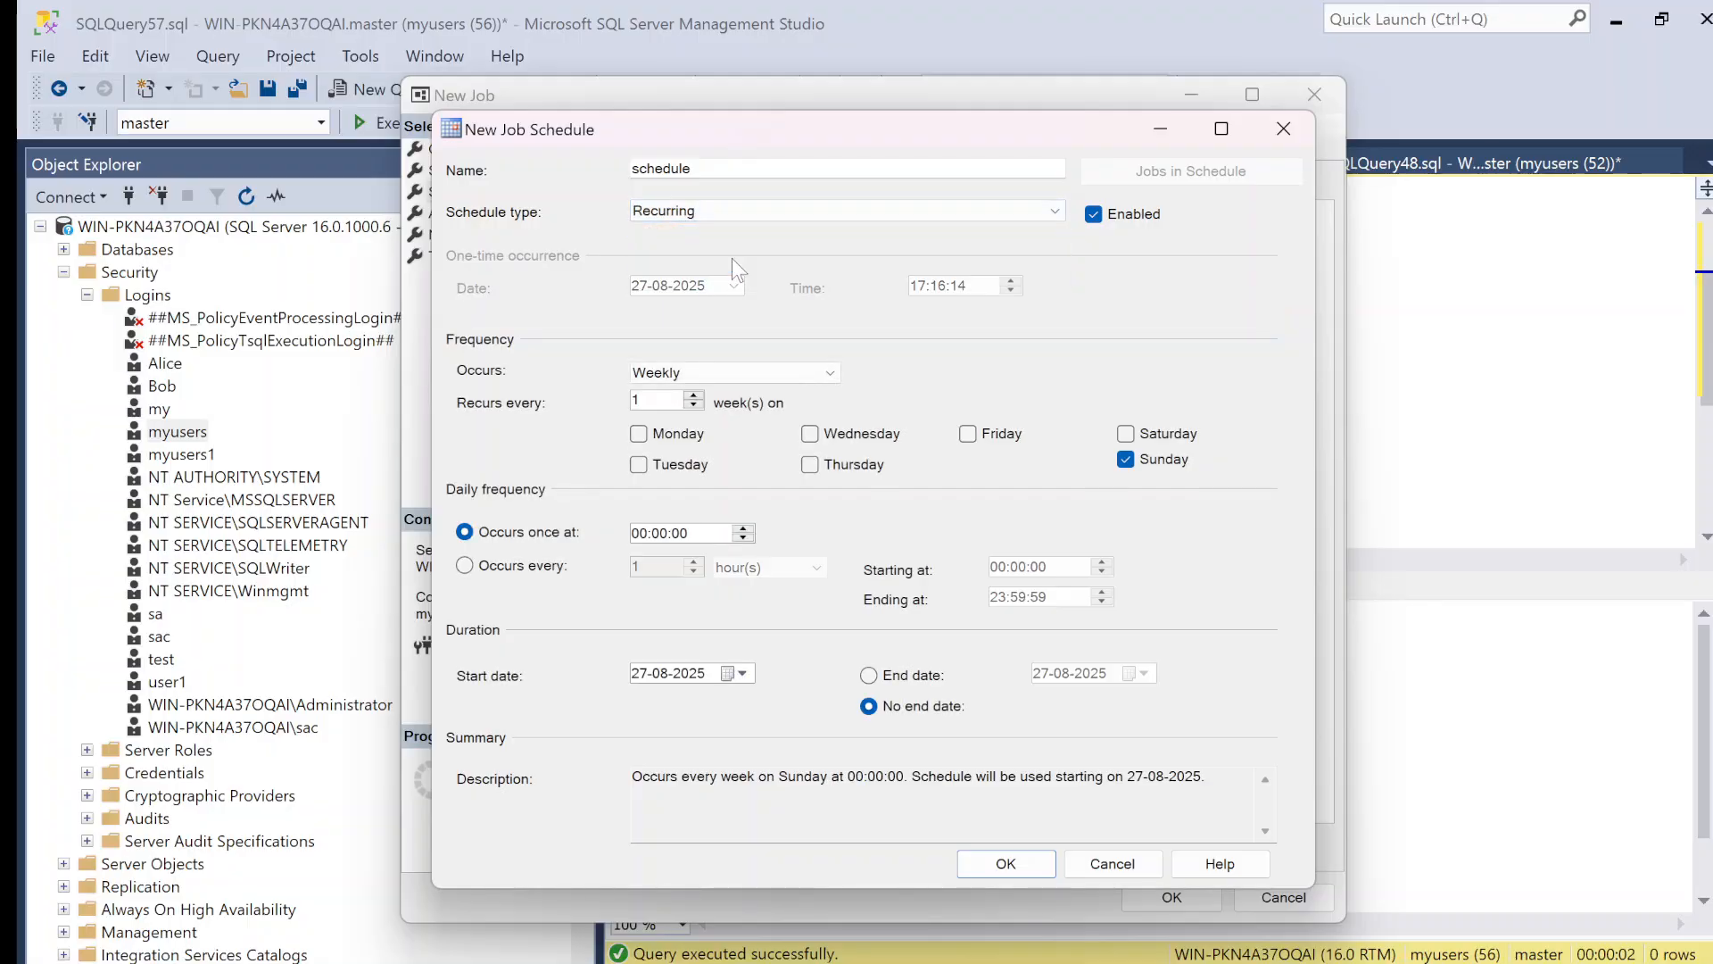
# Step: Keep the schedule weekly, adjust the hour at which it occurs once, and save both the schedule and the job
pyautogui.click(697, 372)
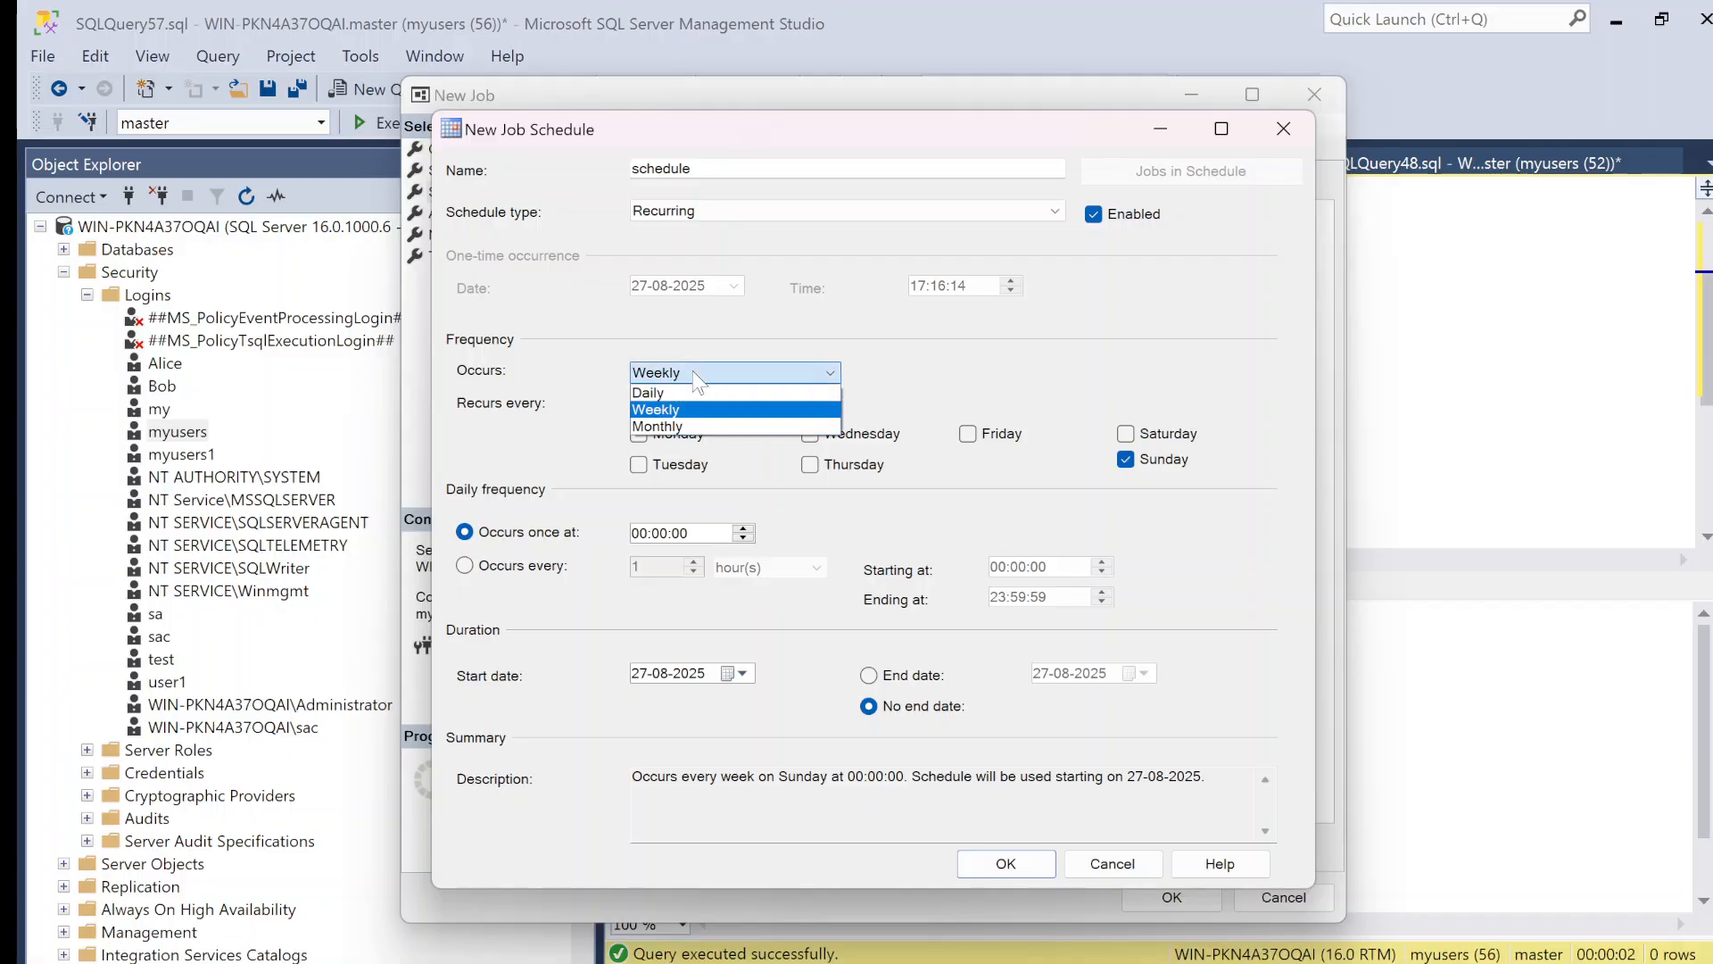
pyautogui.click(725, 411)
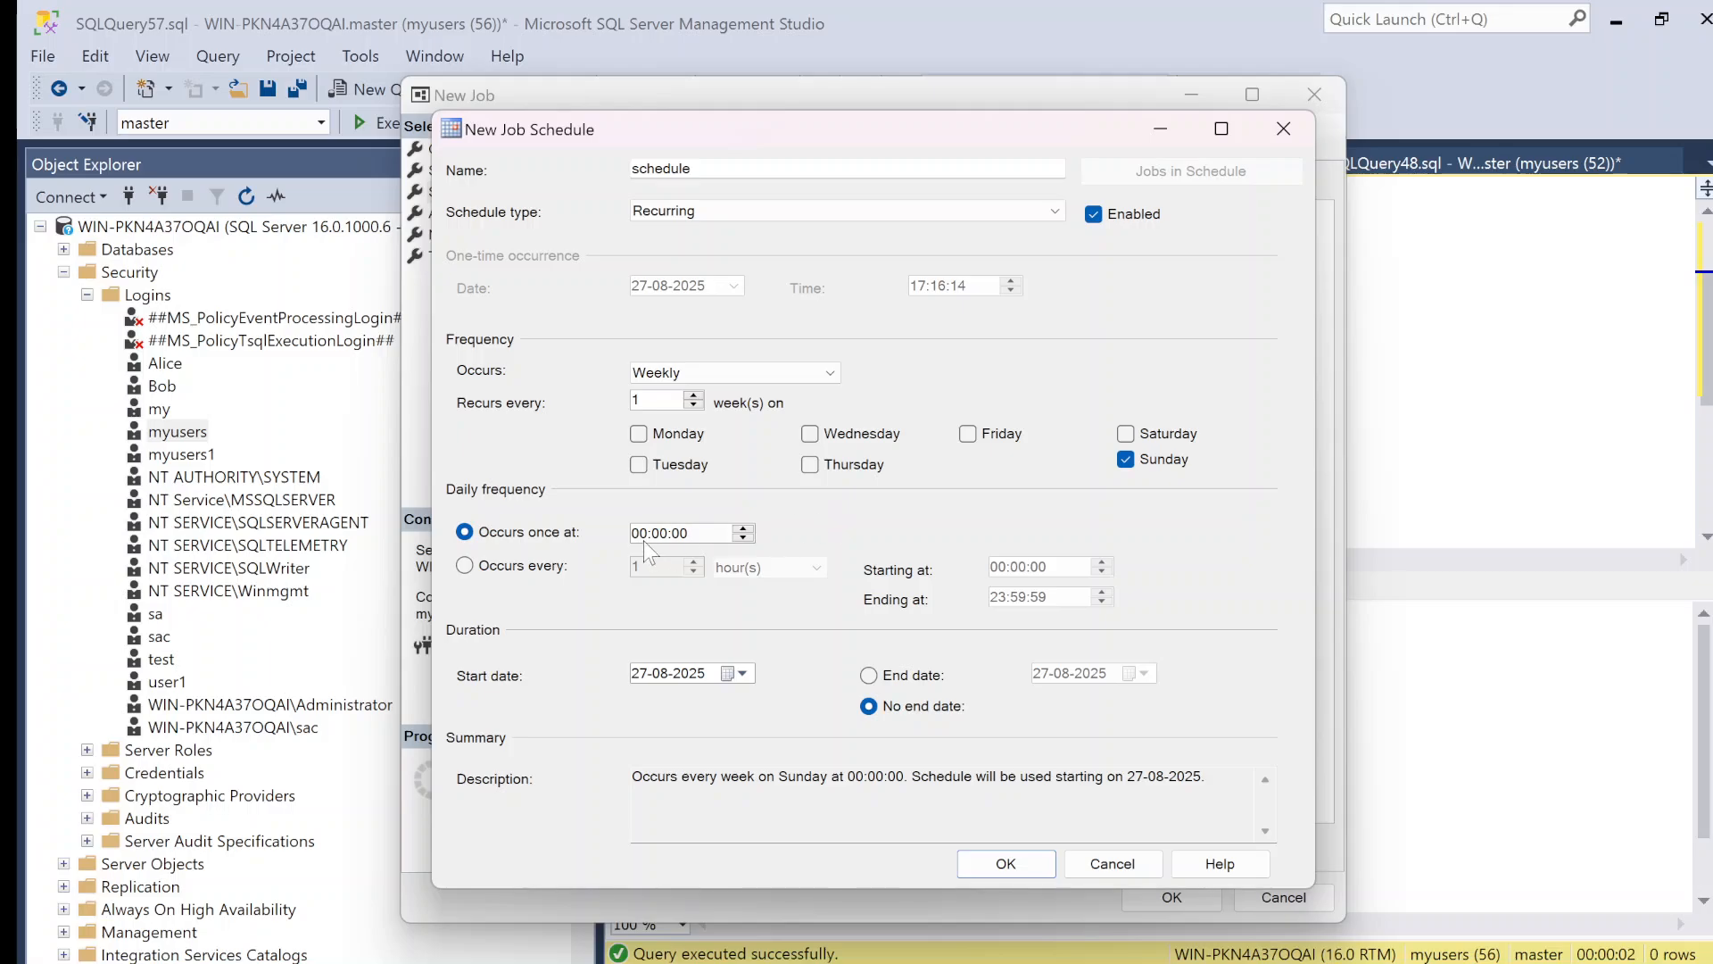
pyautogui.click(640, 533)
pyautogui.click(742, 539)
pyautogui.click(742, 539)
pyautogui.click(1019, 861)
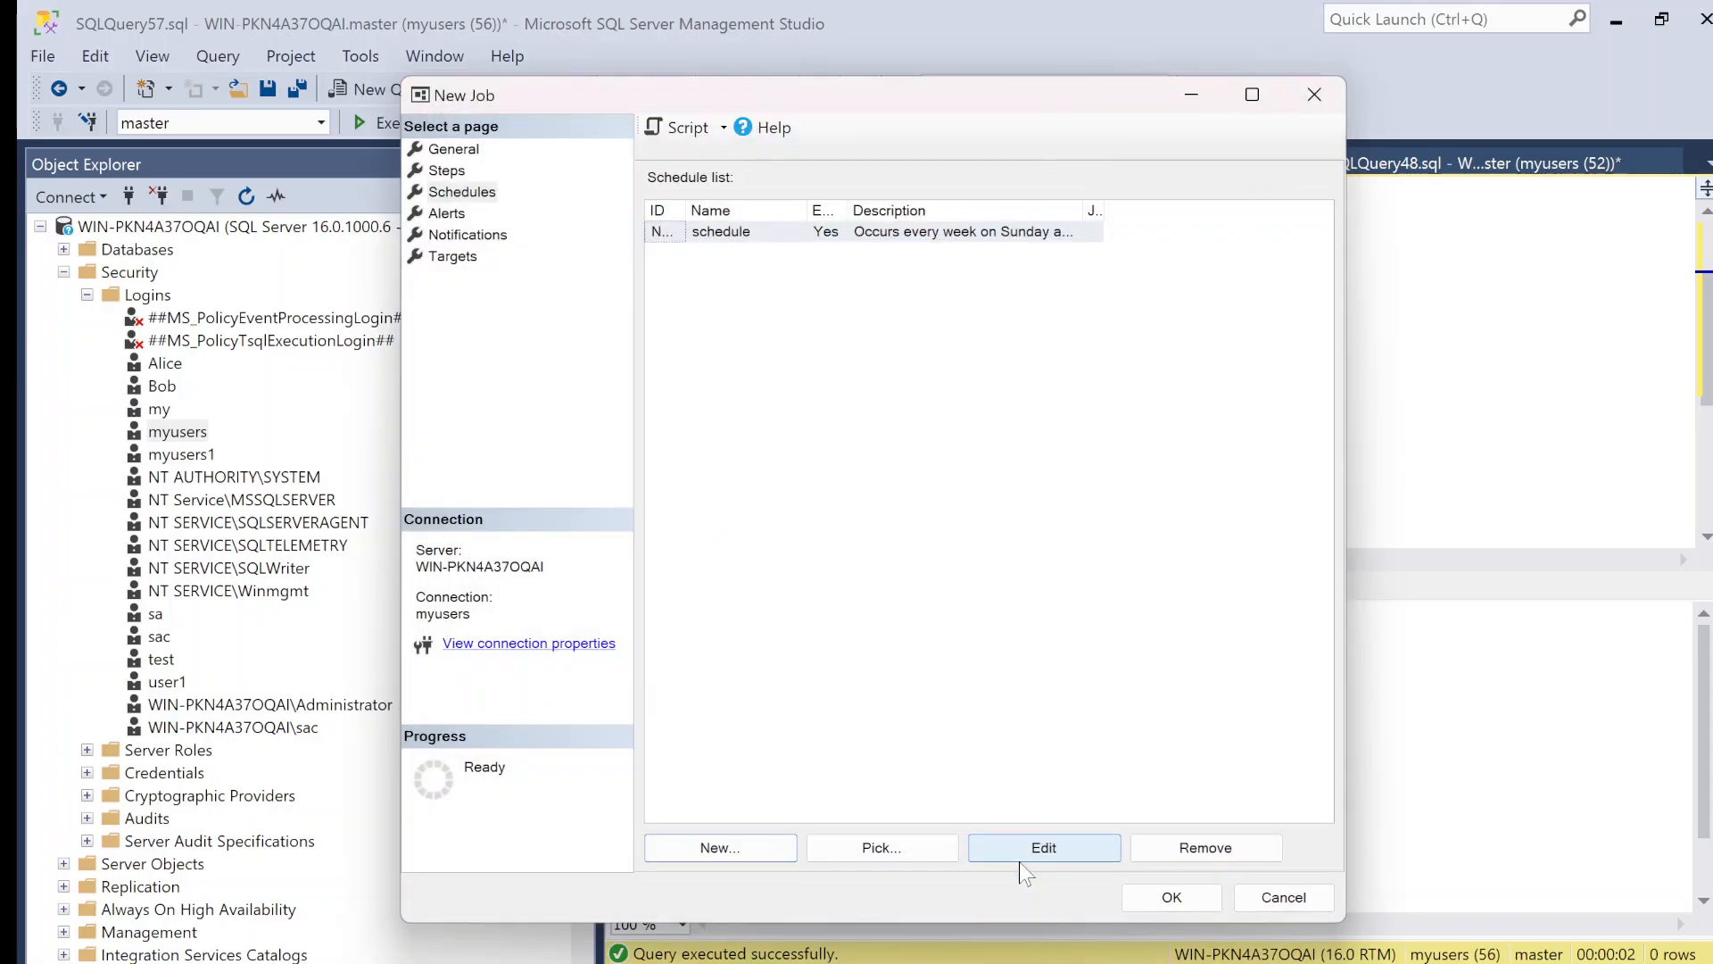
pyautogui.click(1186, 902)
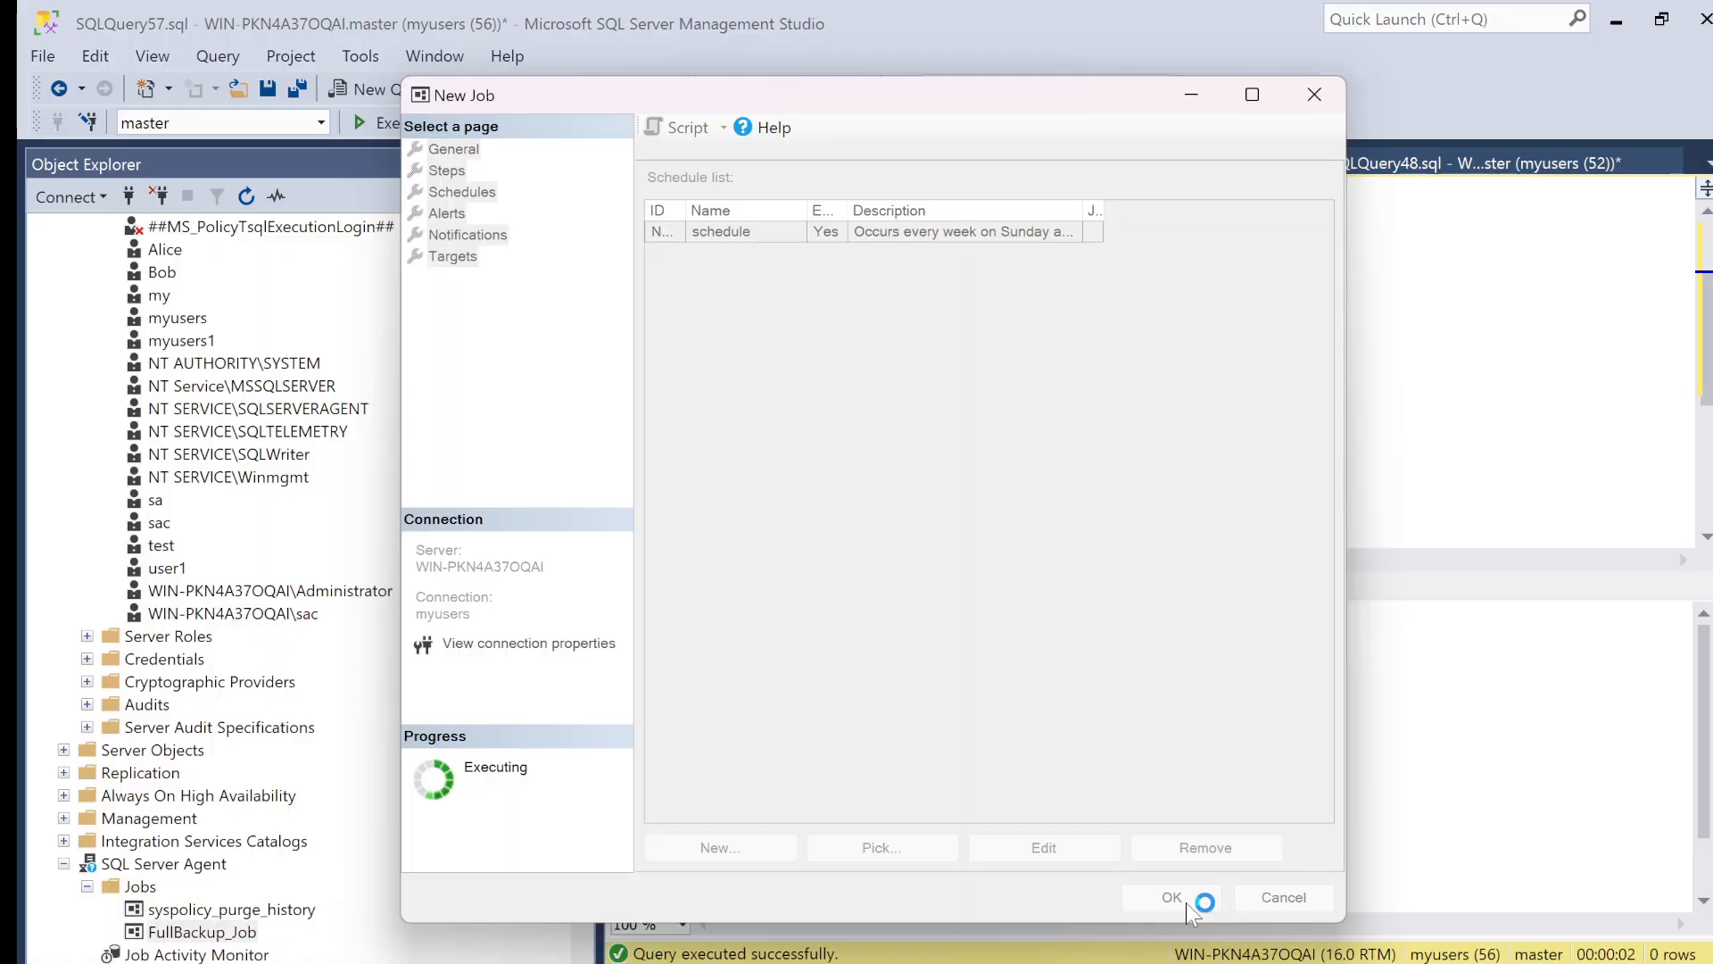
# Step: Start FullBackup_Job from its job step, read the execution's message, and close the results
pyautogui.scroll(-2, 483, 883)
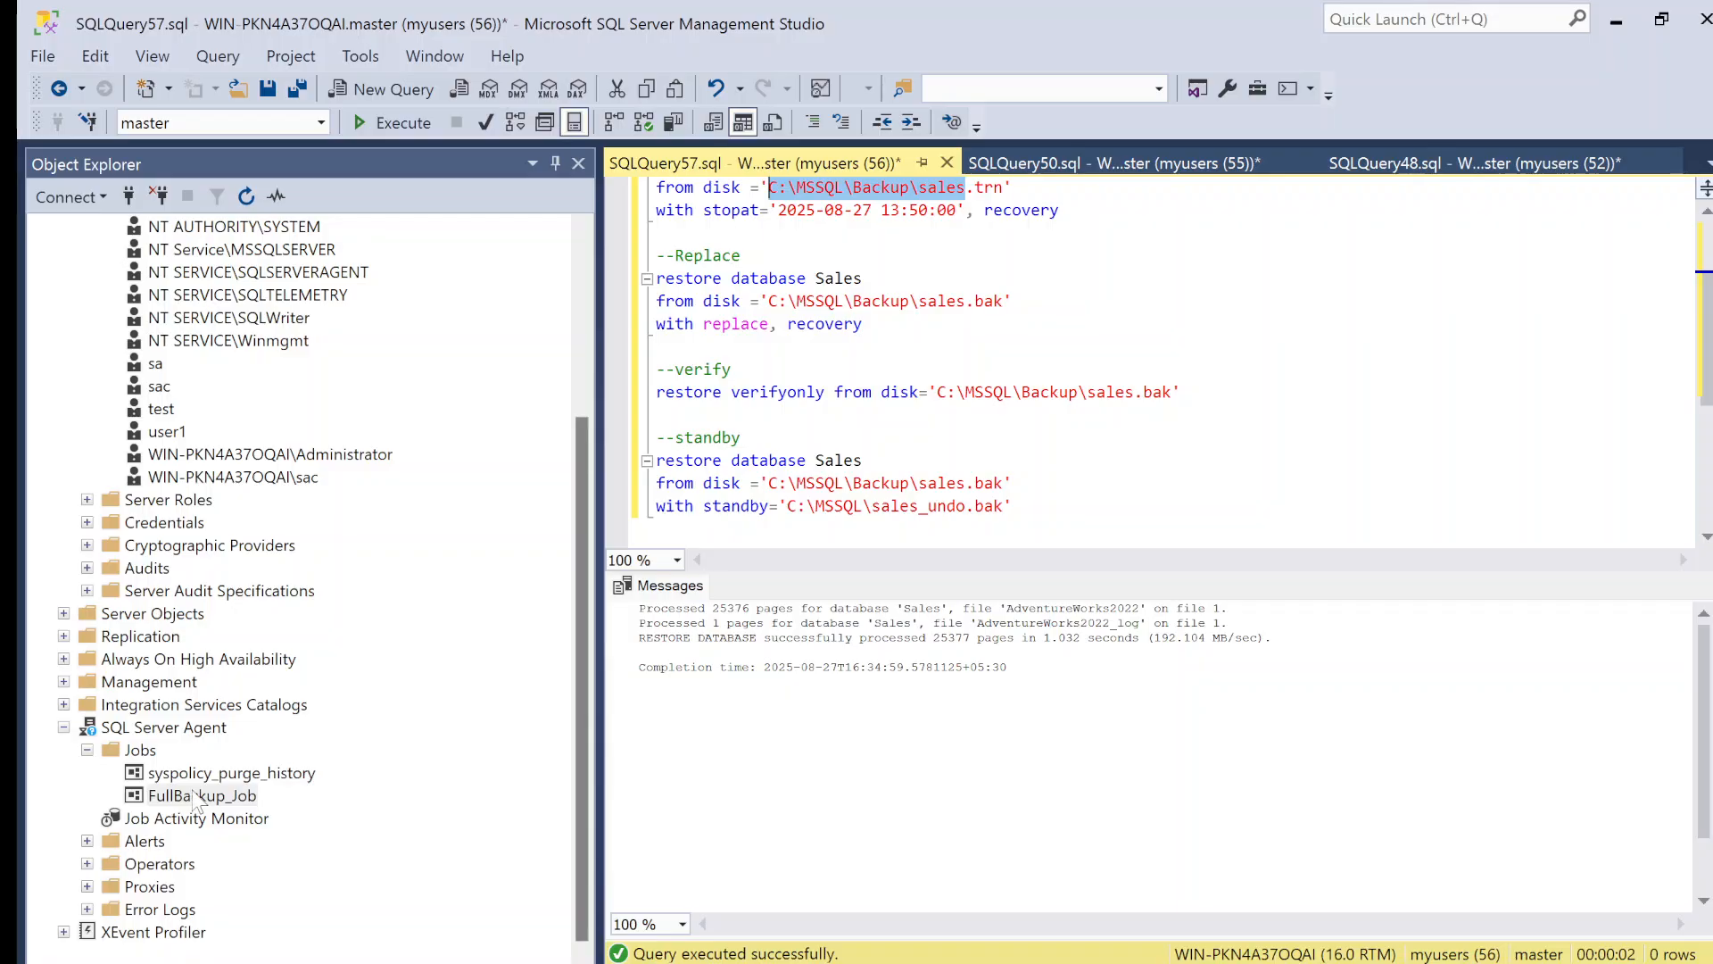
pyautogui.click(323, 789)
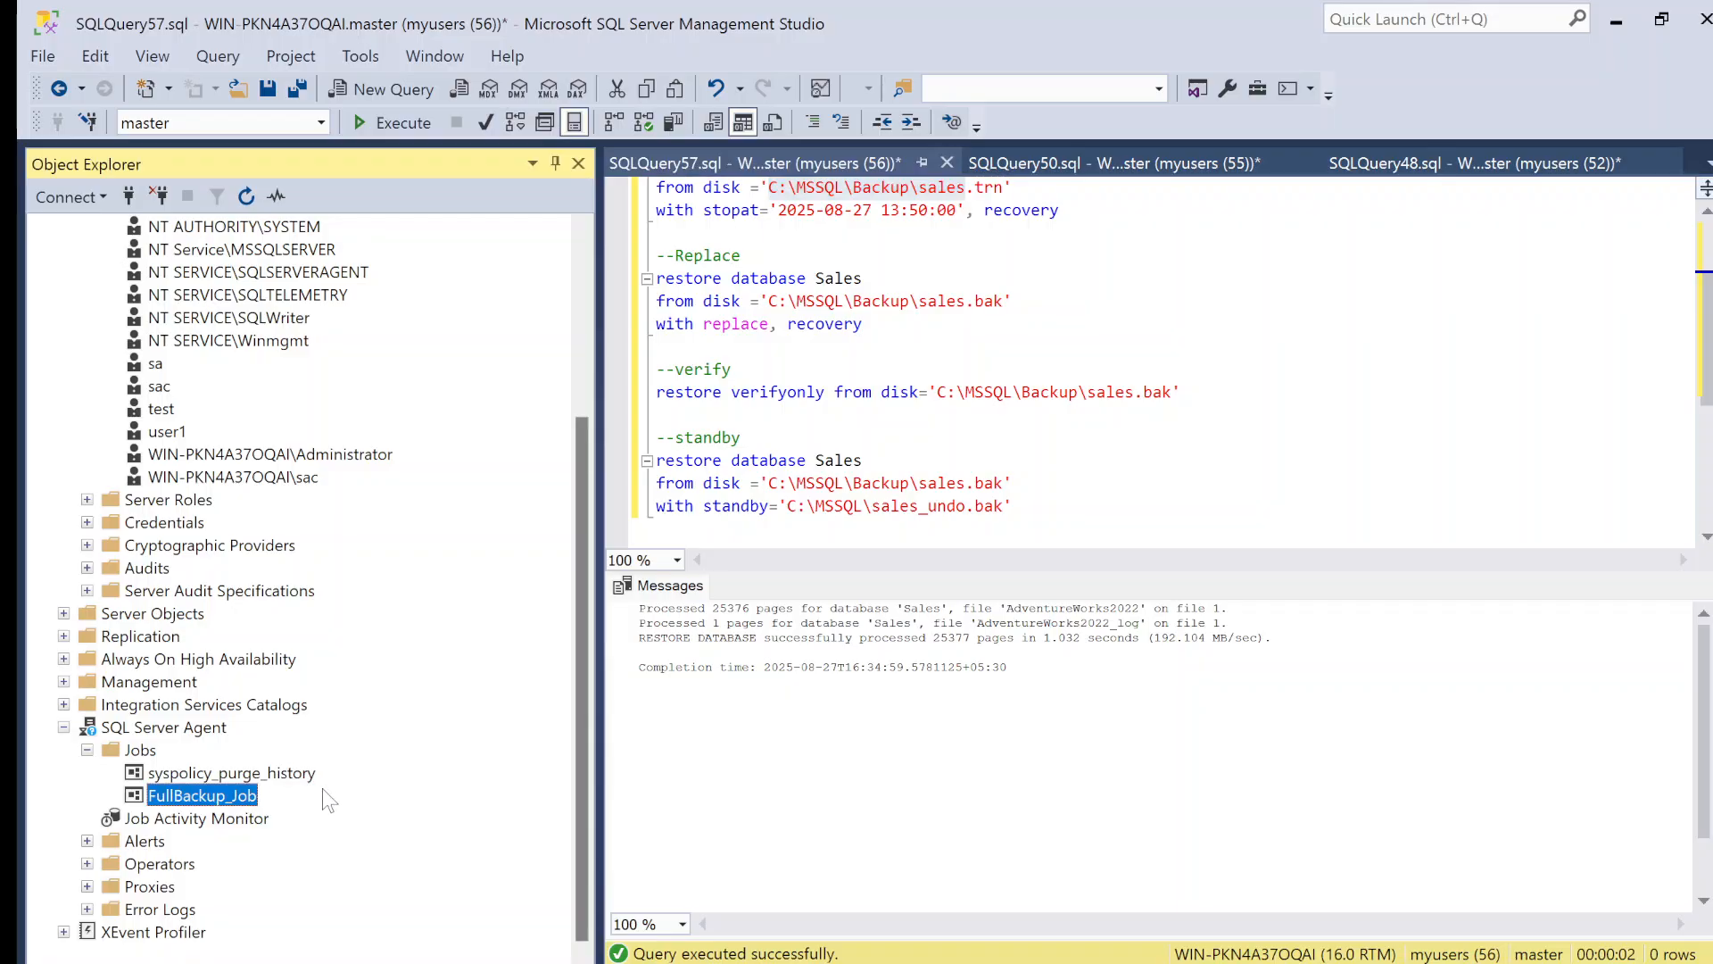
pyautogui.rightClick(209, 803)
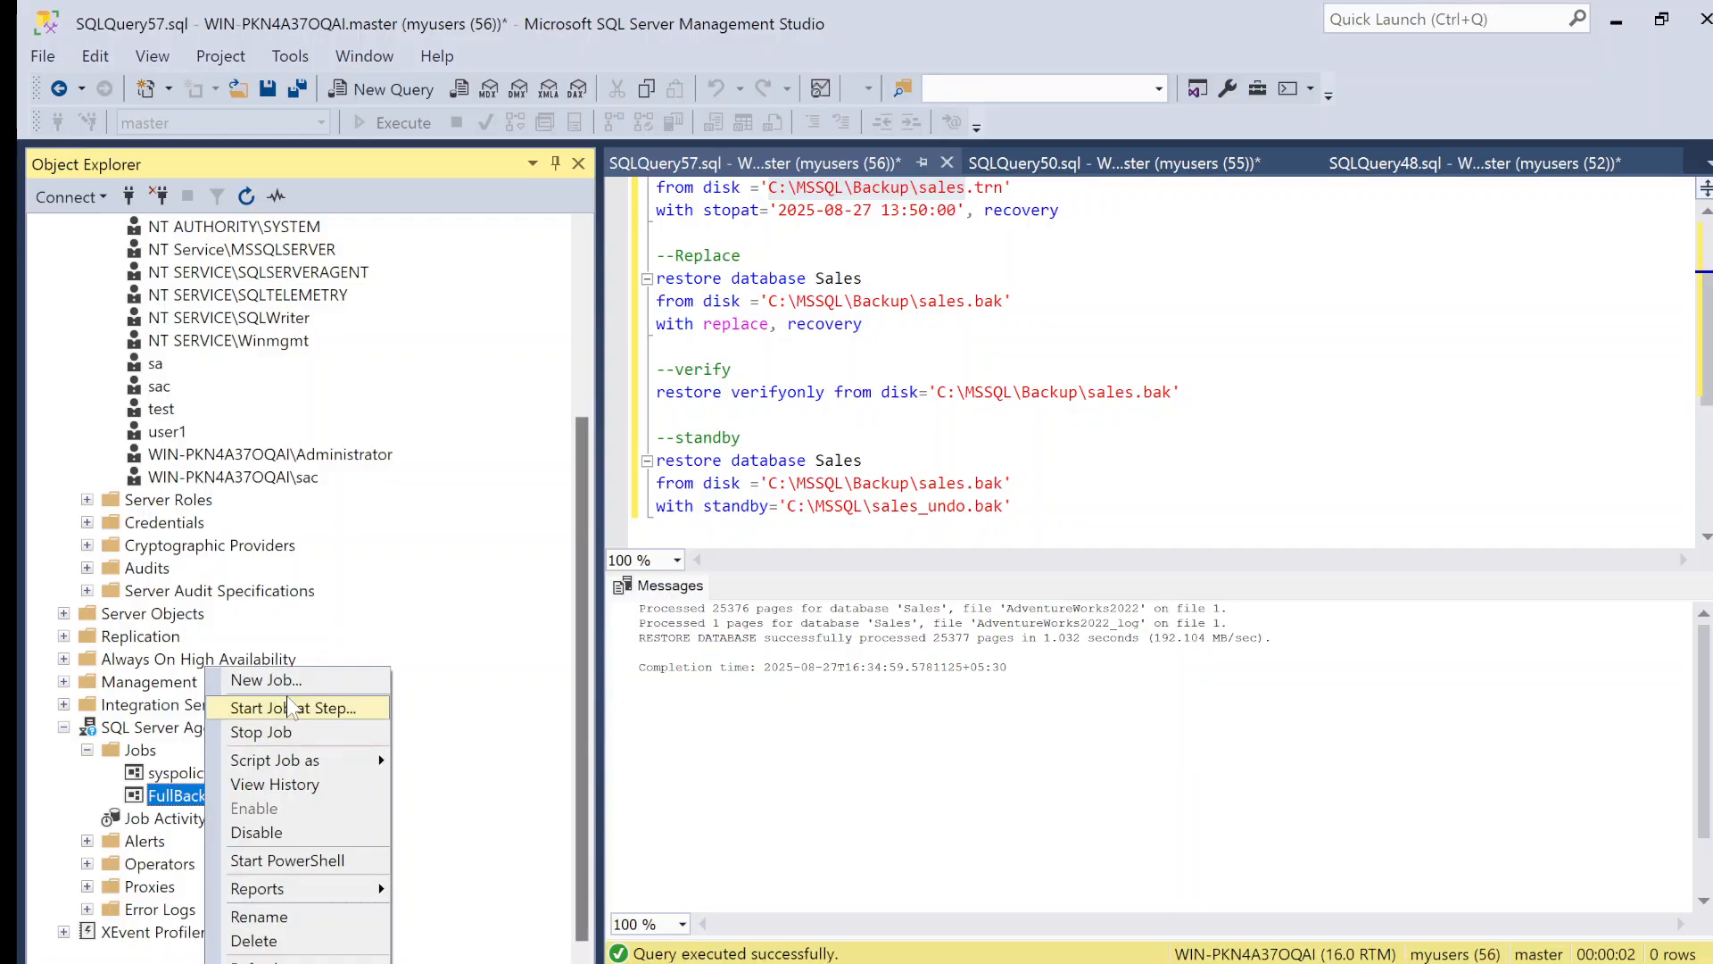
pyautogui.click(320, 706)
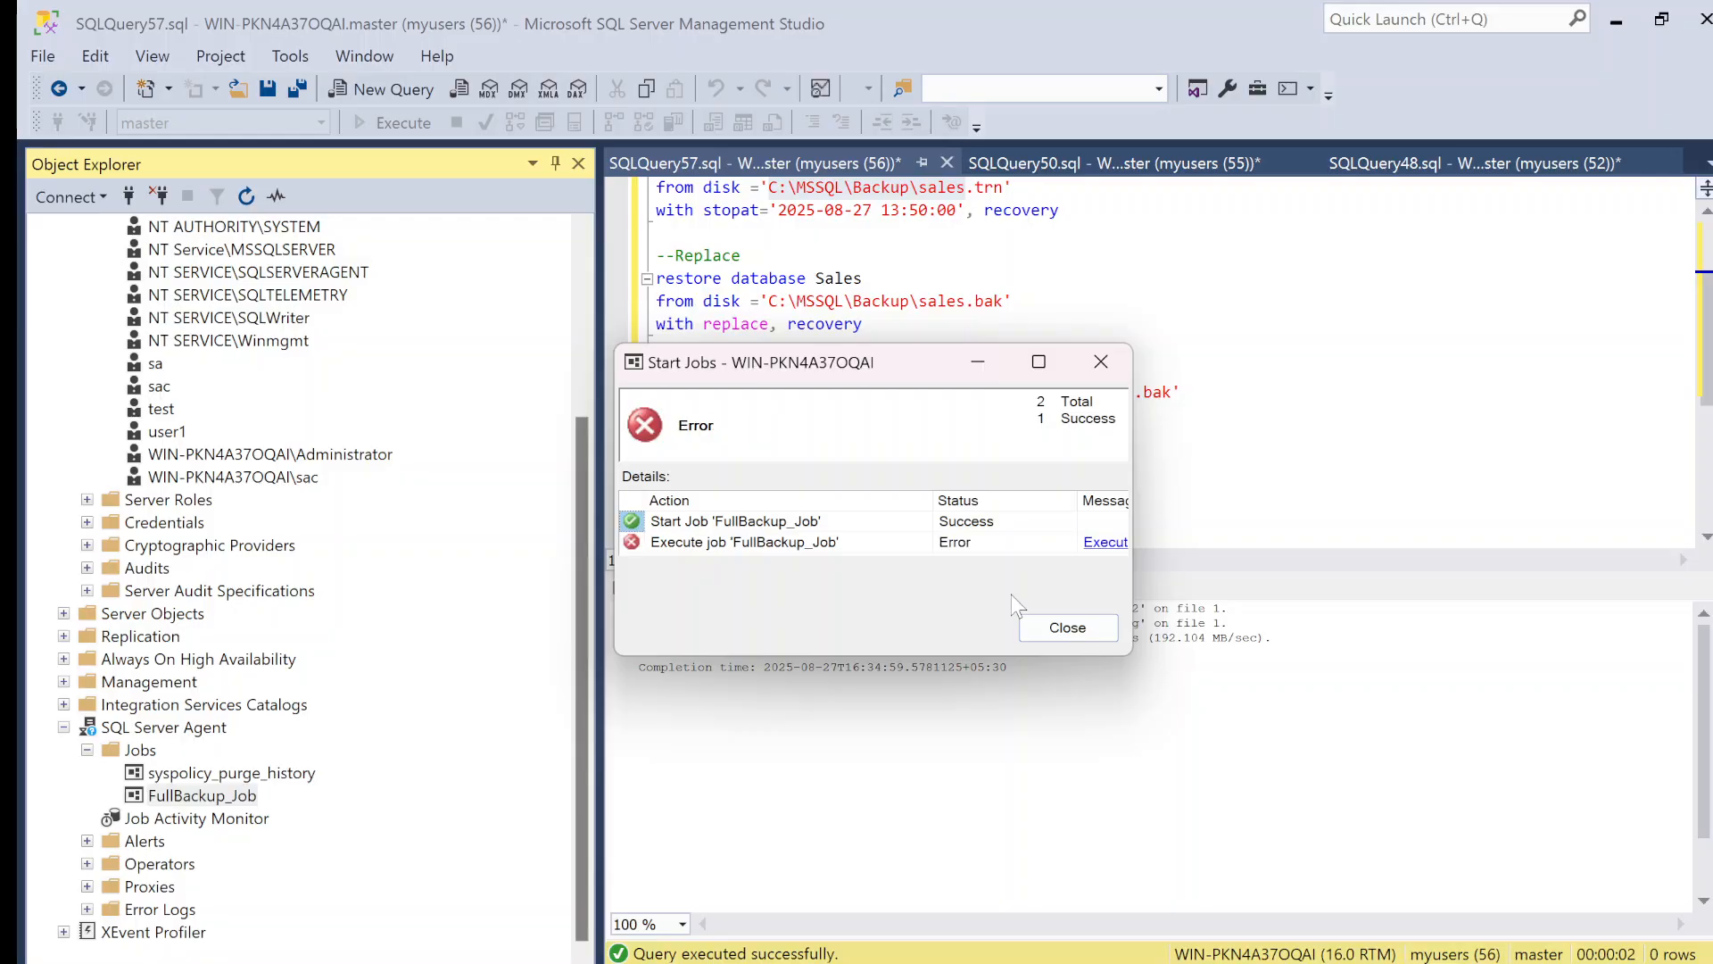
pyautogui.click(1103, 546)
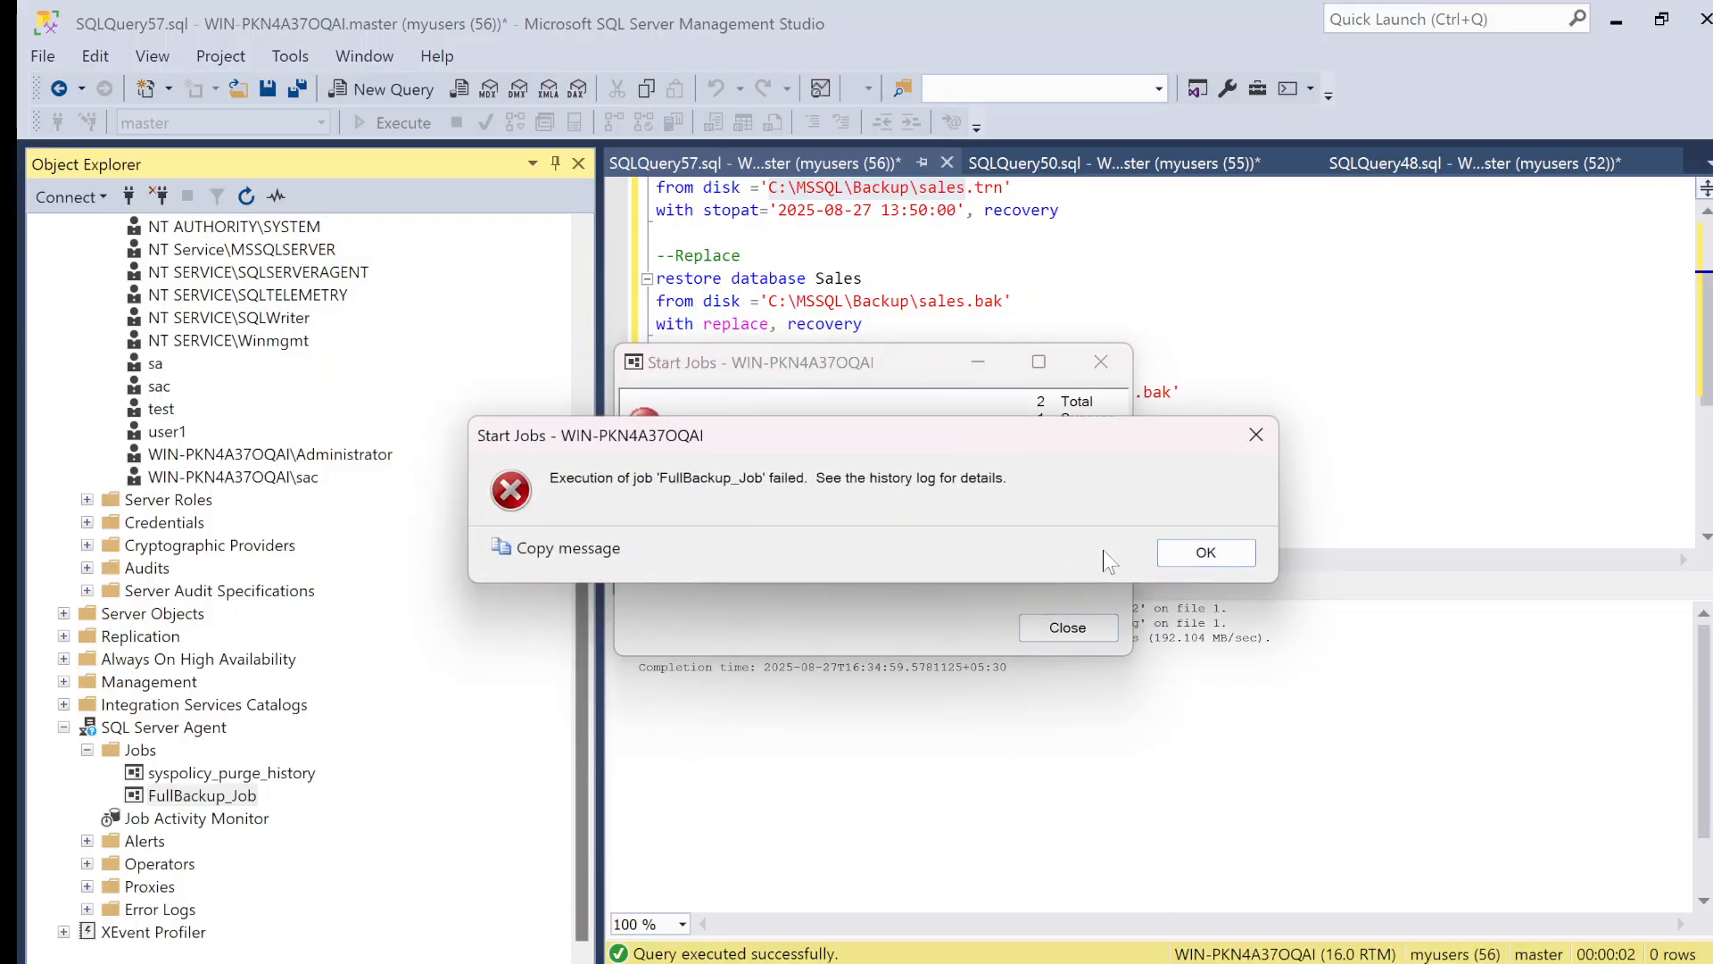
pyautogui.click(1207, 553)
pyautogui.click(1080, 629)
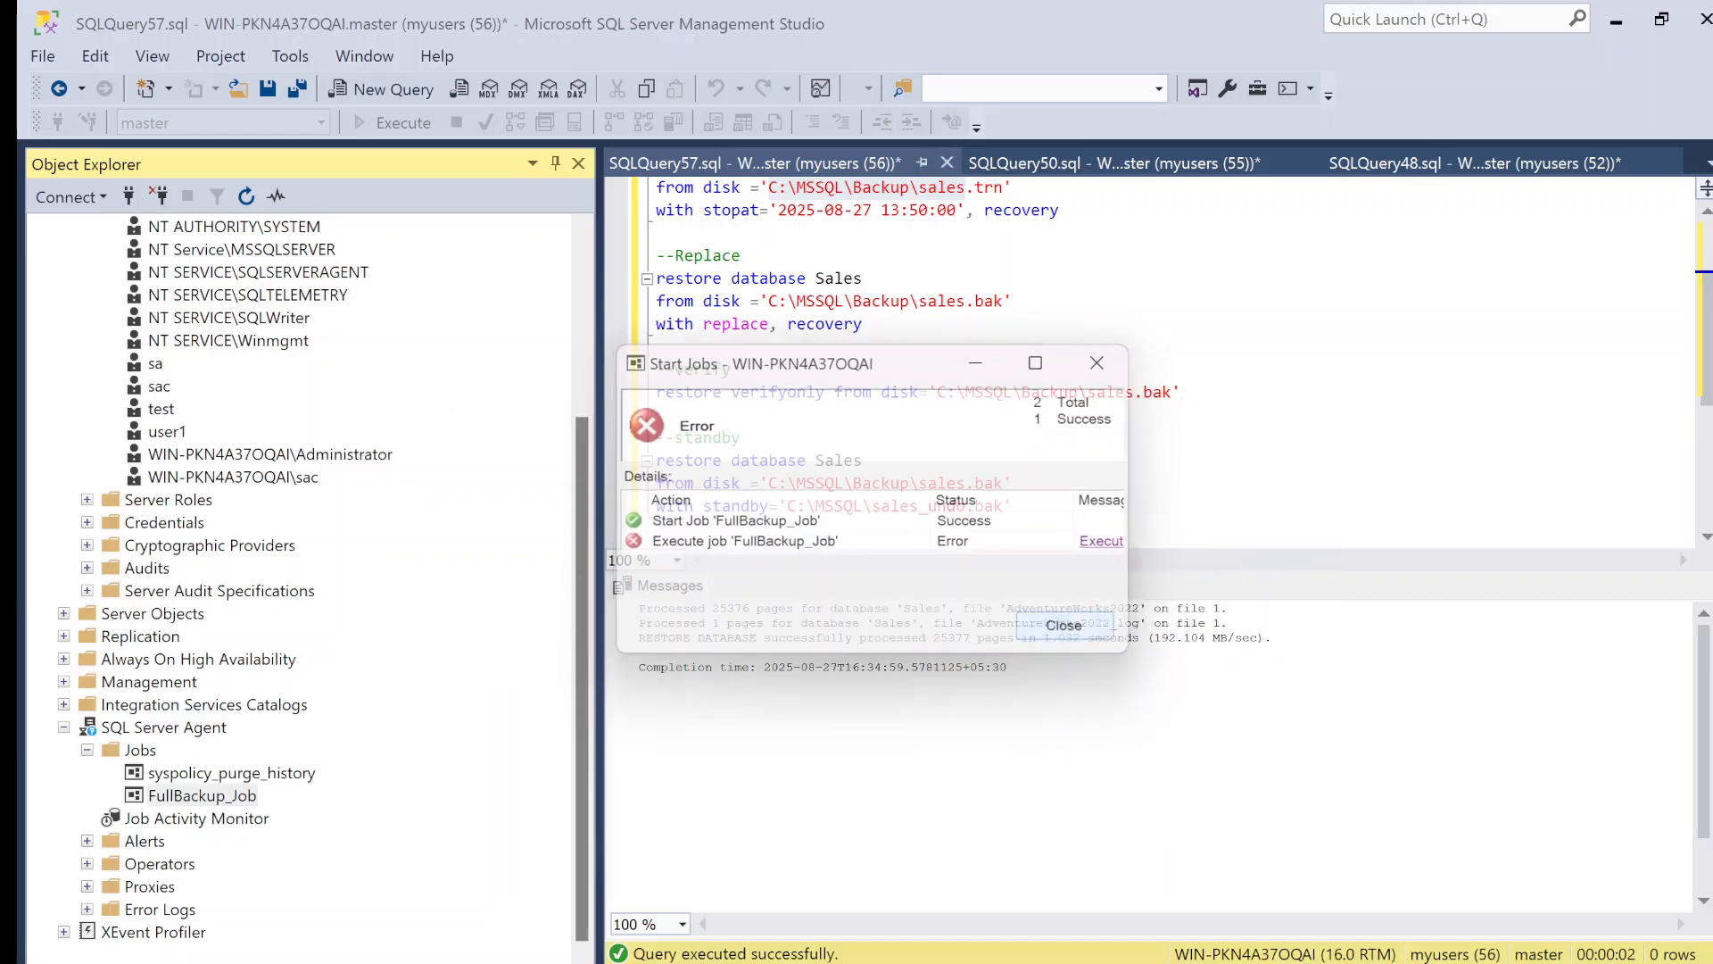
# Step: Examine the history of FullBackup_Job, reading the message logged for its AdhocFullbackupstep, and close the log
pyautogui.rightClick(241, 798)
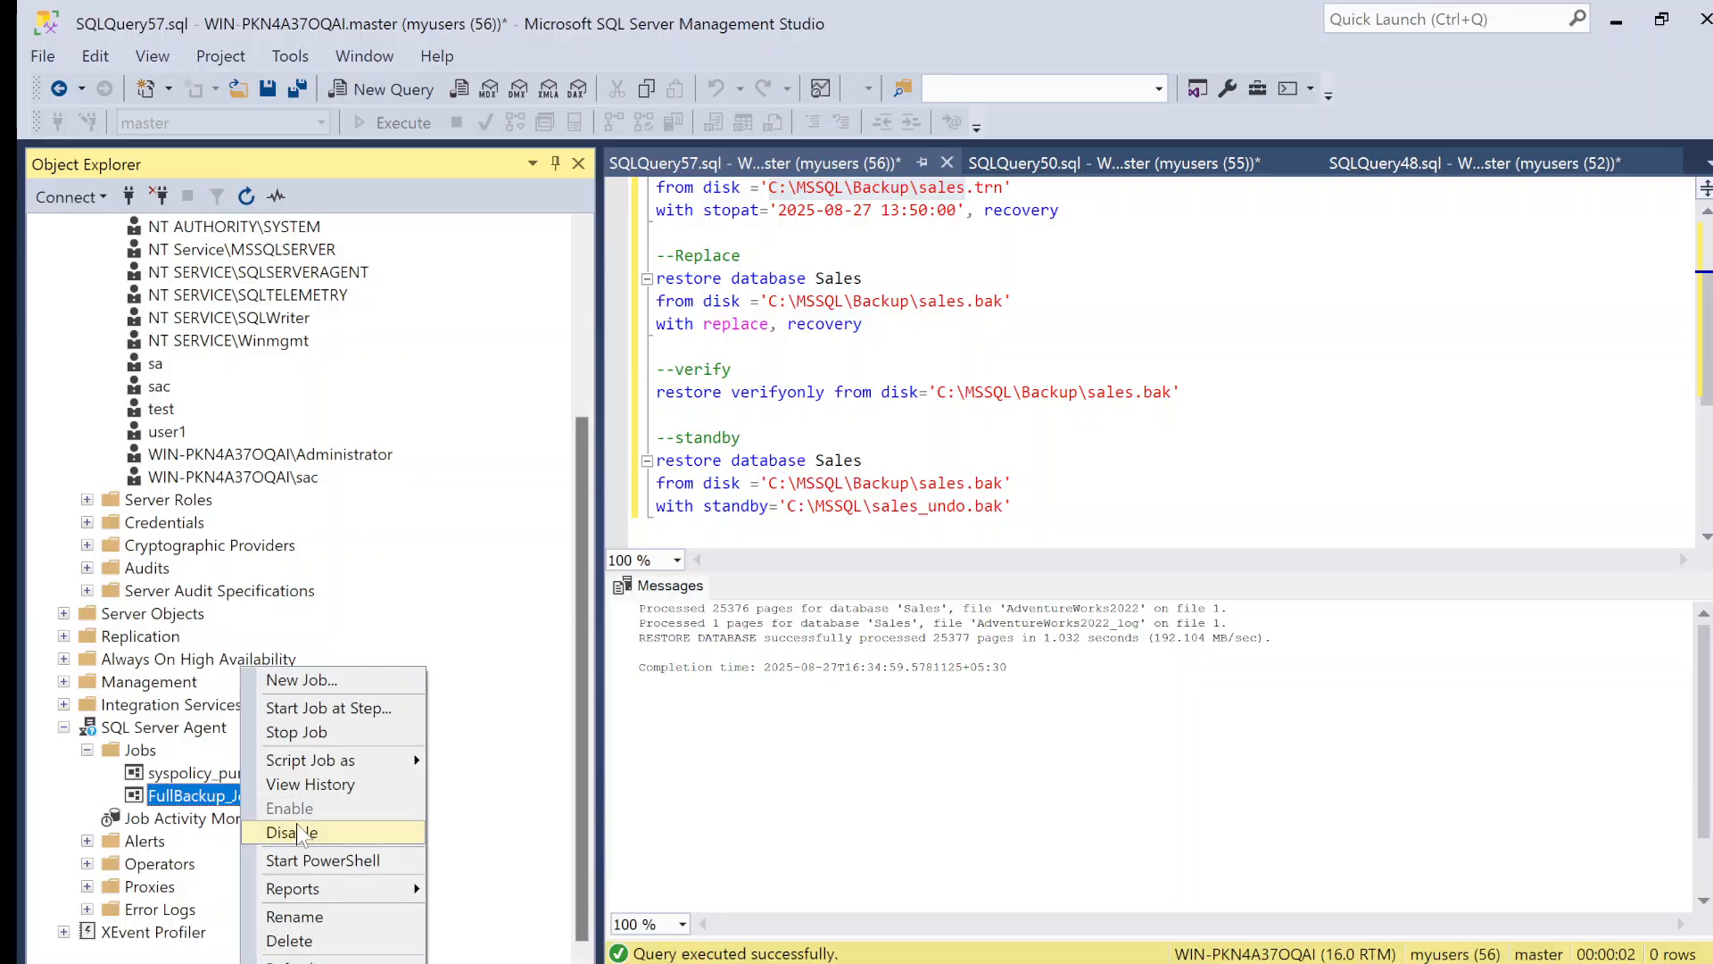
pyautogui.click(310, 784)
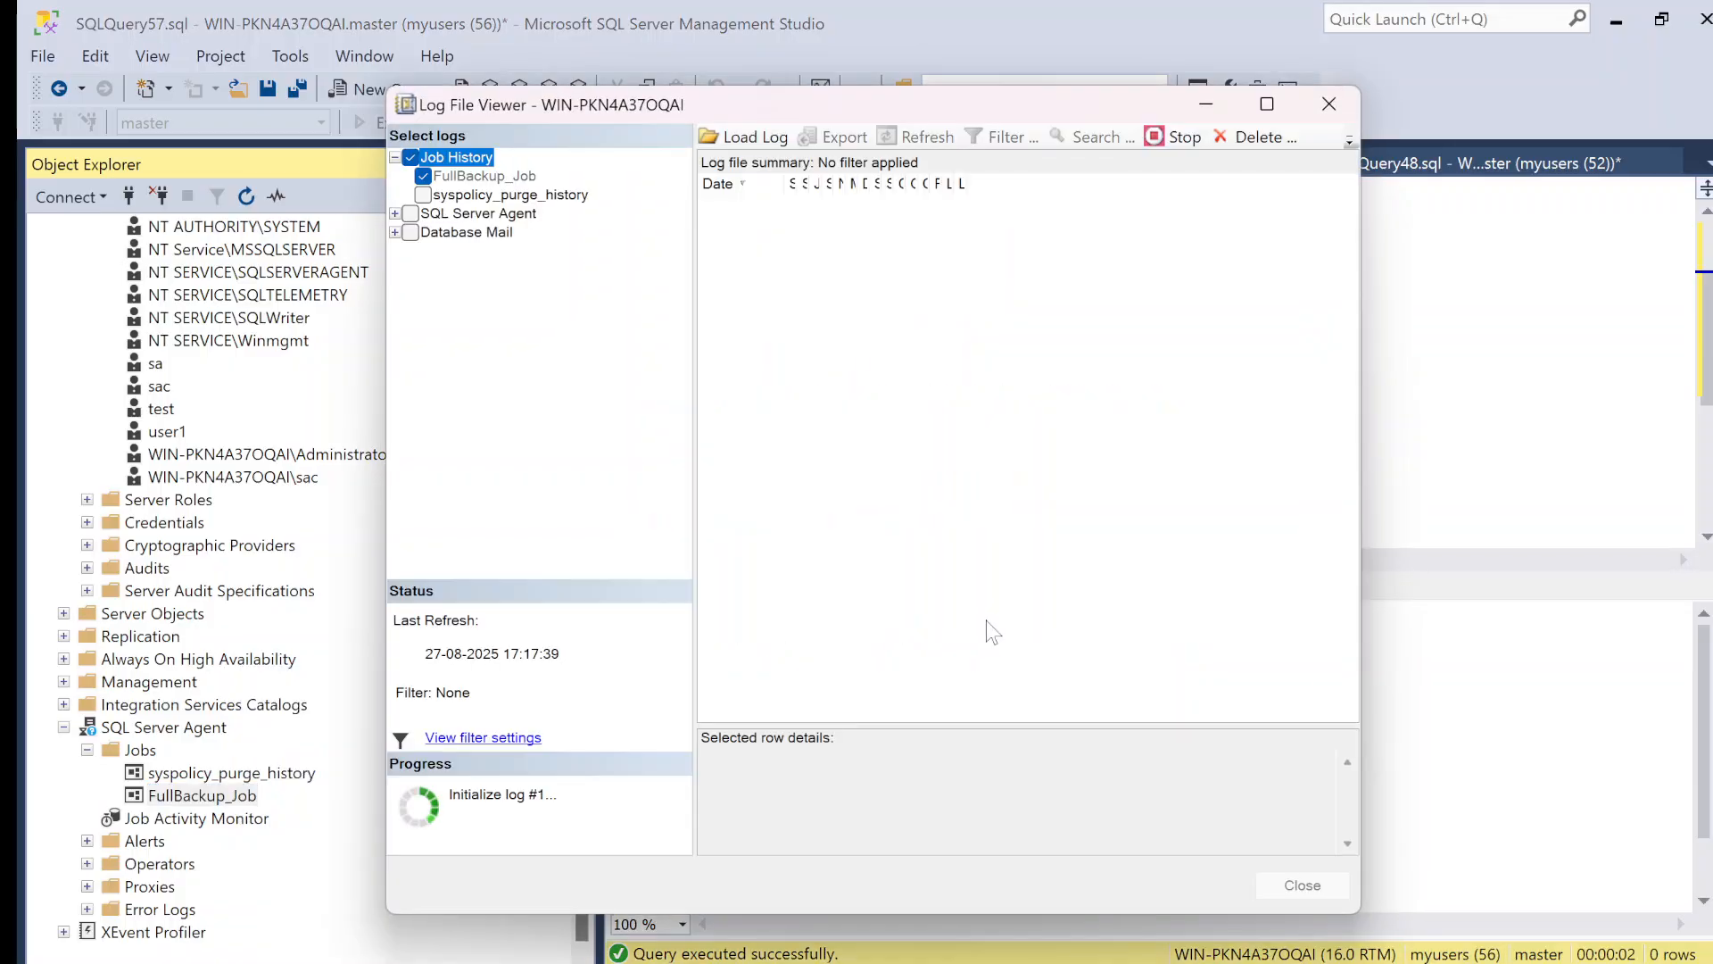
pyautogui.click(711, 204)
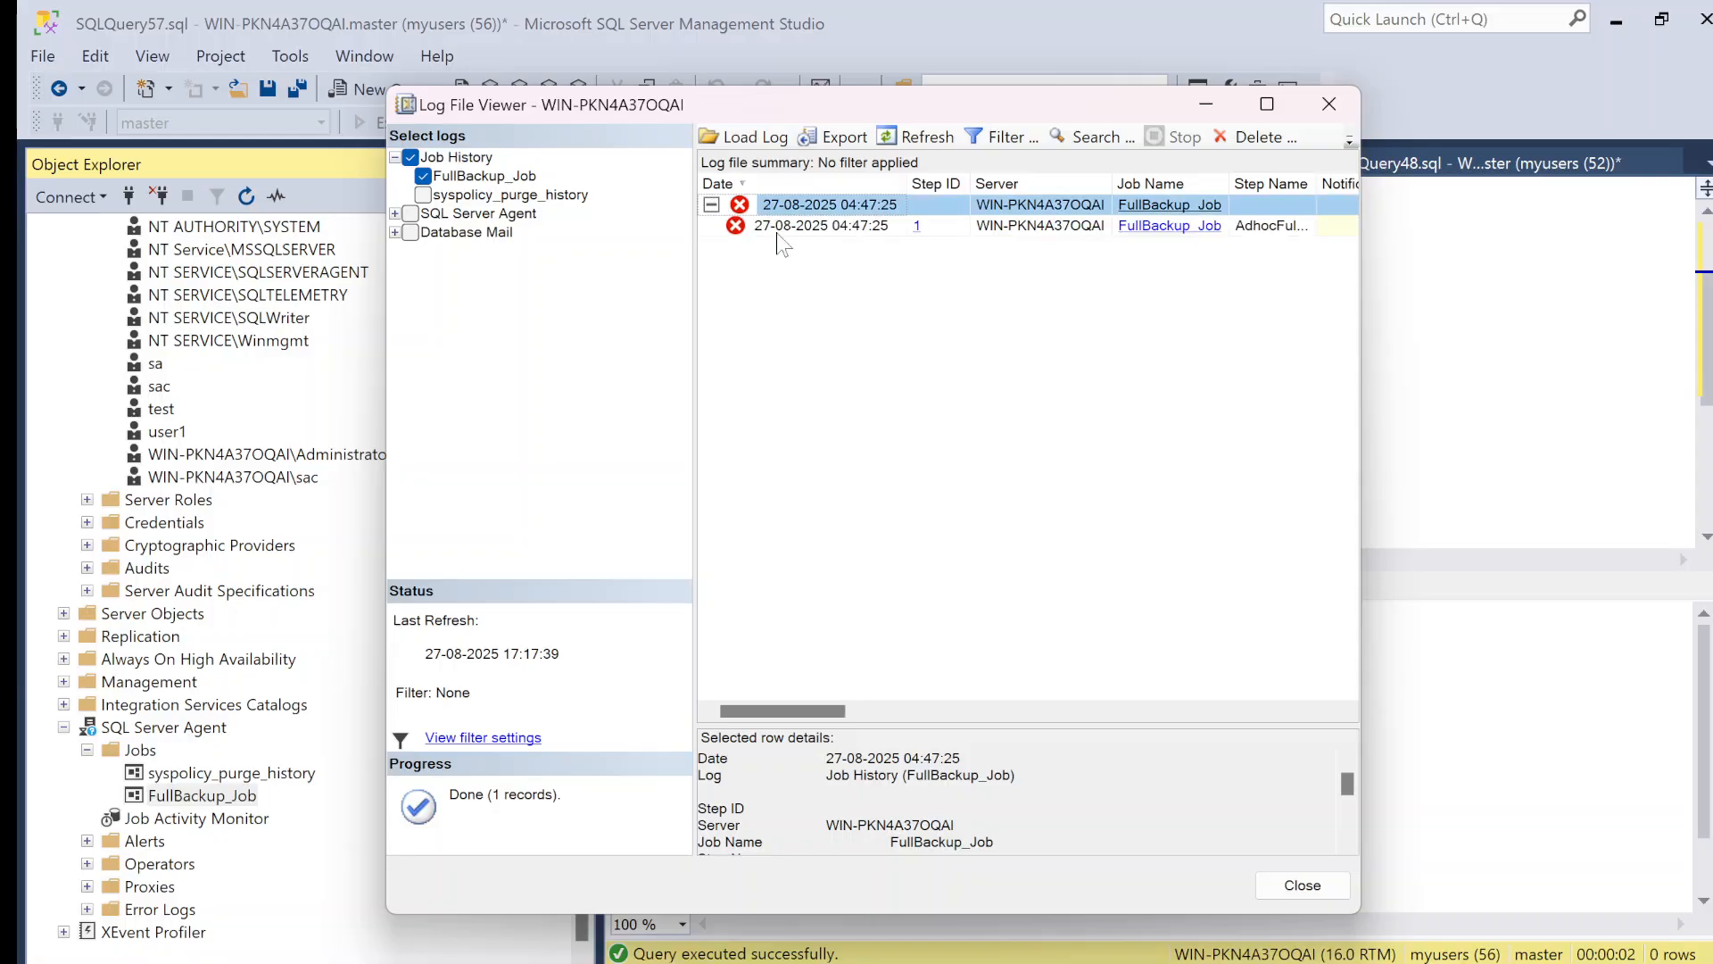
pyautogui.click(787, 228)
pyautogui.scroll(-5, 1017, 803)
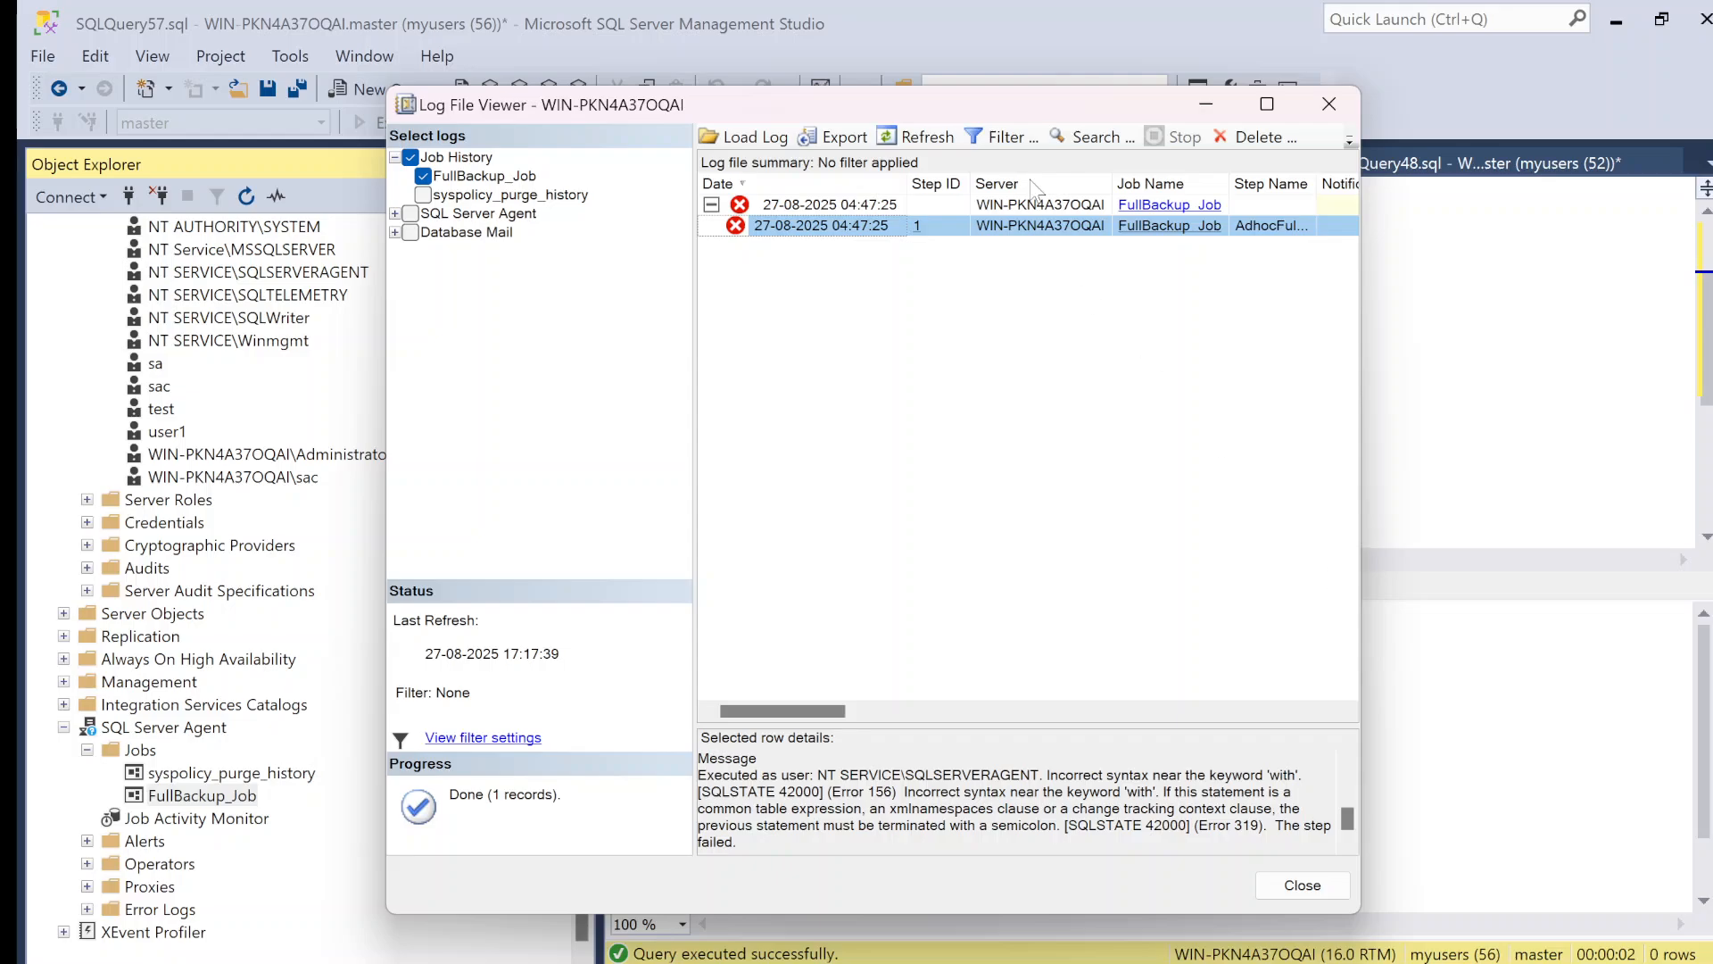
pyautogui.click(1344, 109)
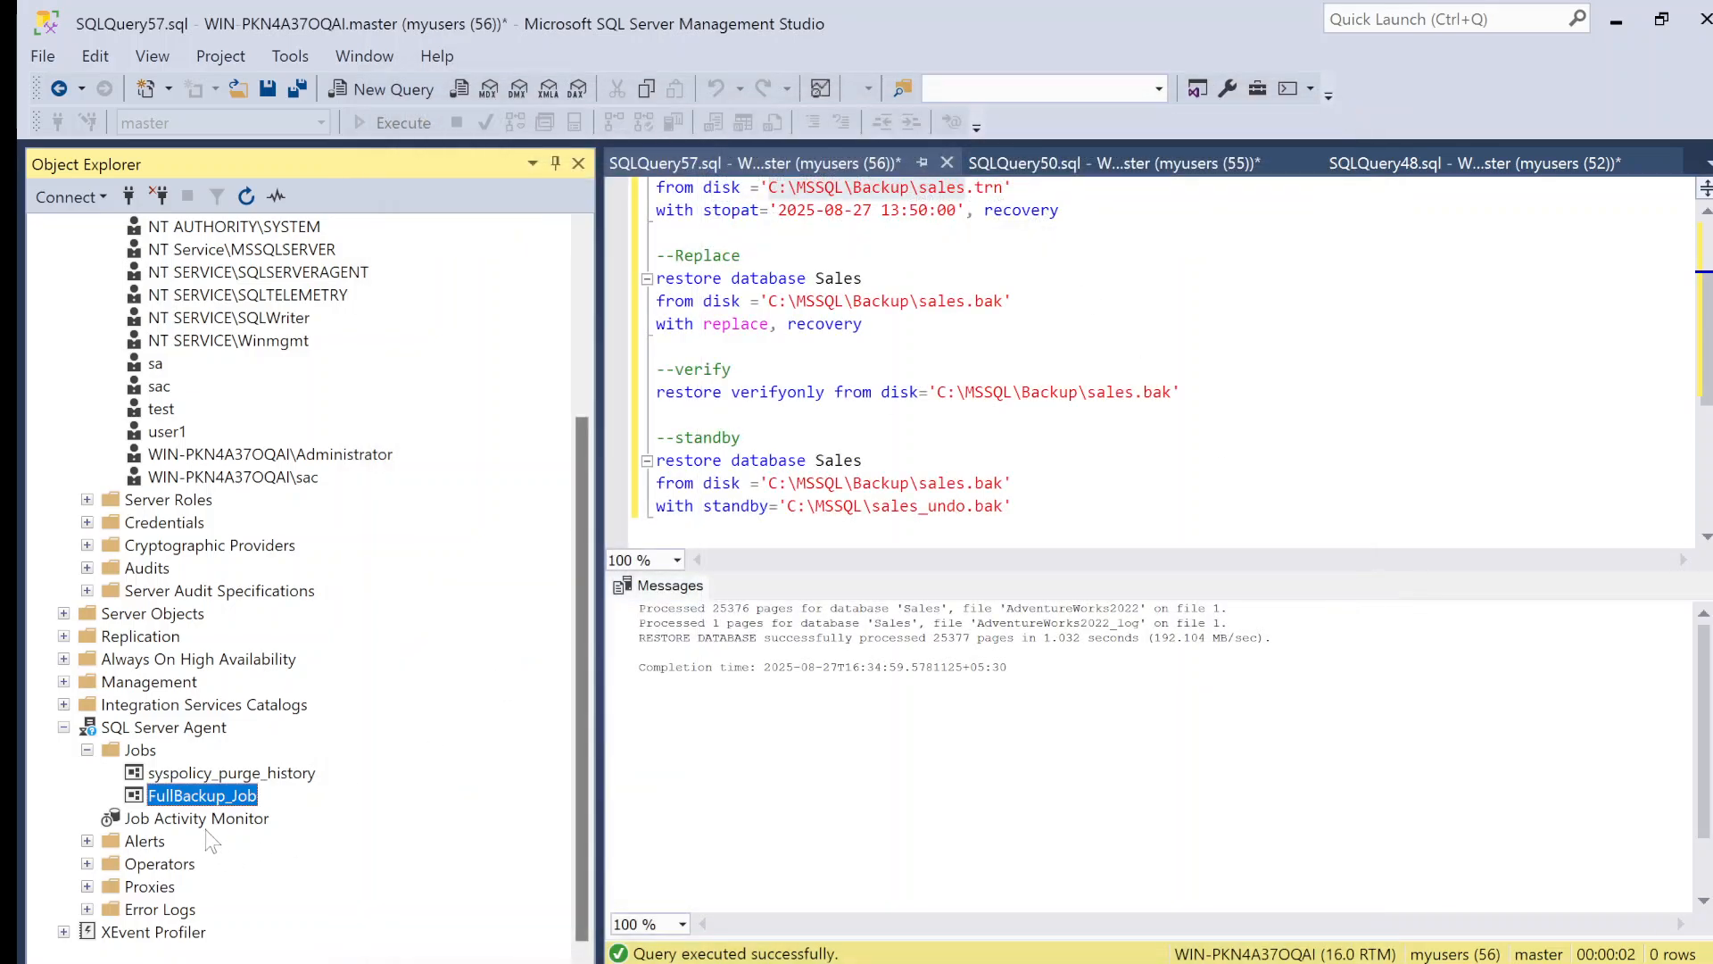
# Step: Edit AdhocFullbackupstep in the properties of FullBackup_Job and remove the comma after the backup path in its command
pyautogui.rightClick(193, 799)
pyautogui.click(249, 963)
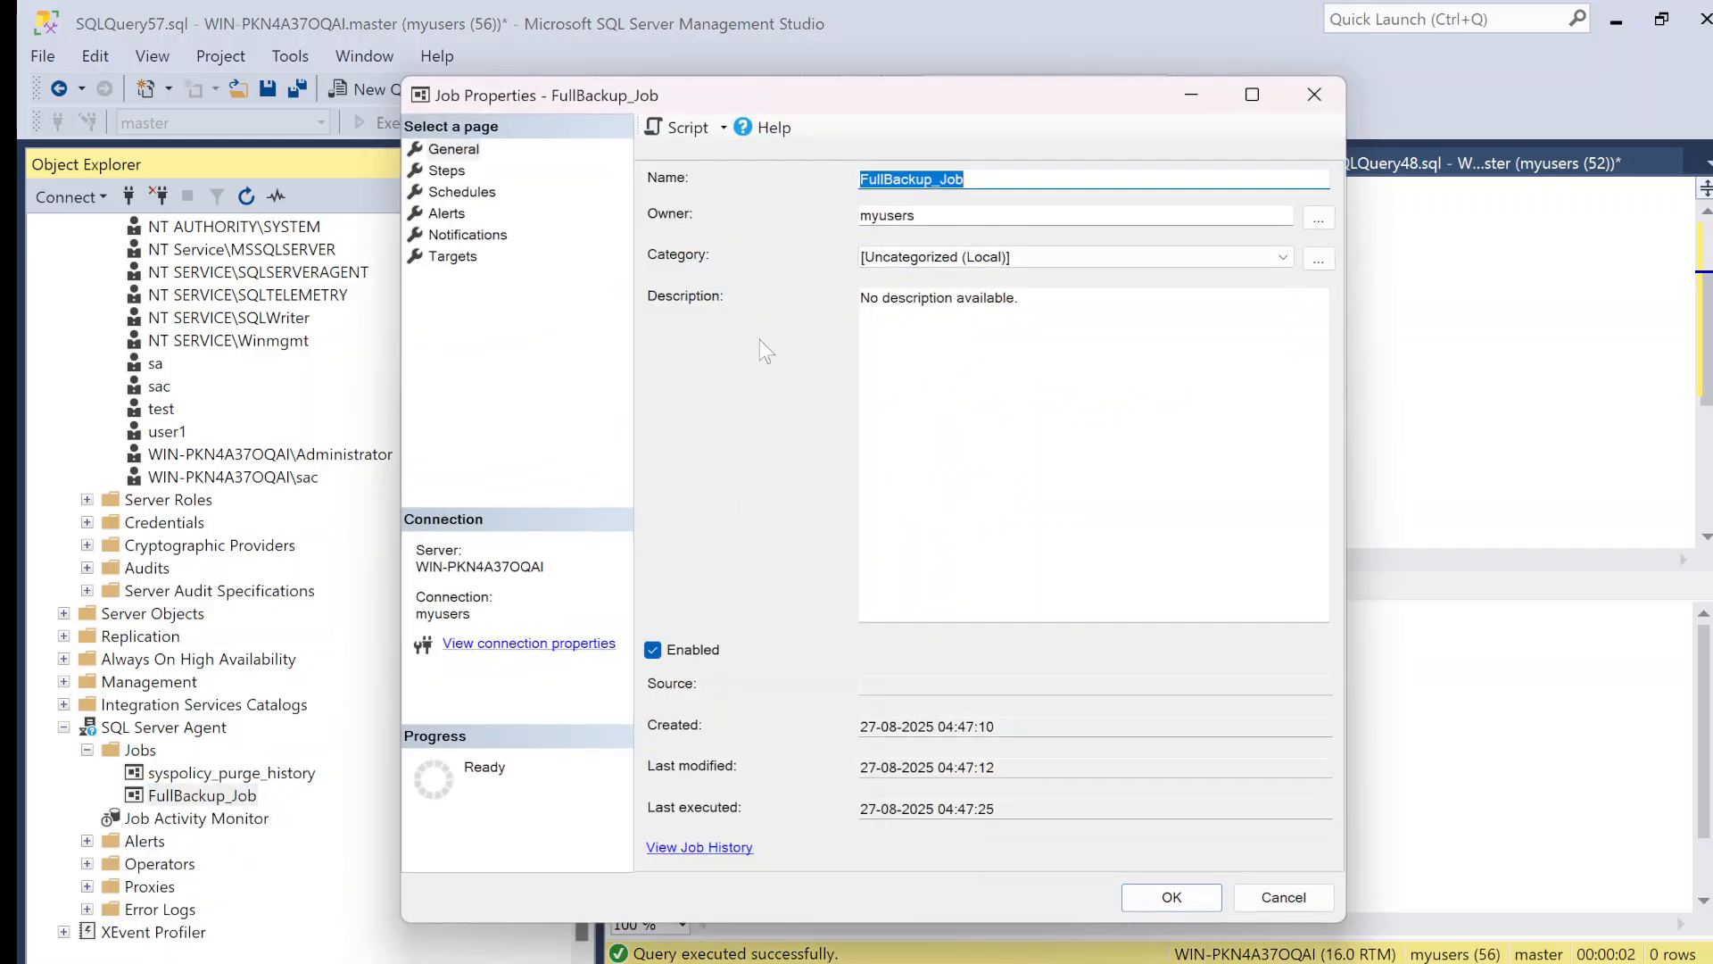
pyautogui.click(446, 170)
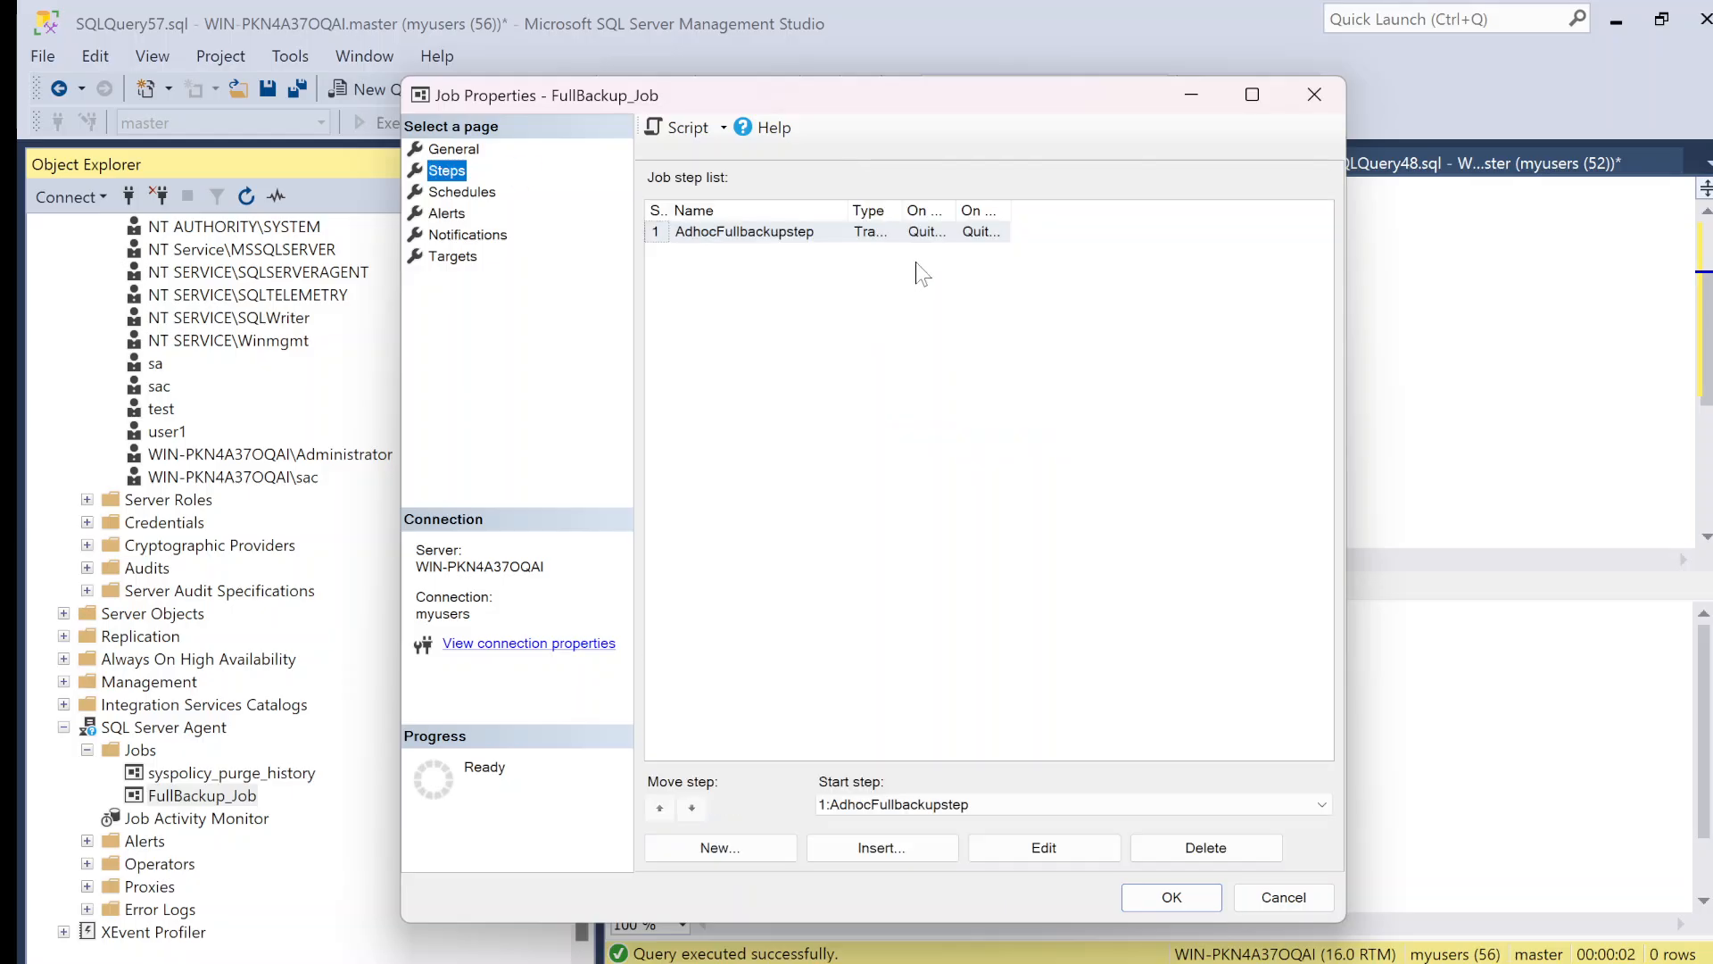
pyautogui.click(1053, 852)
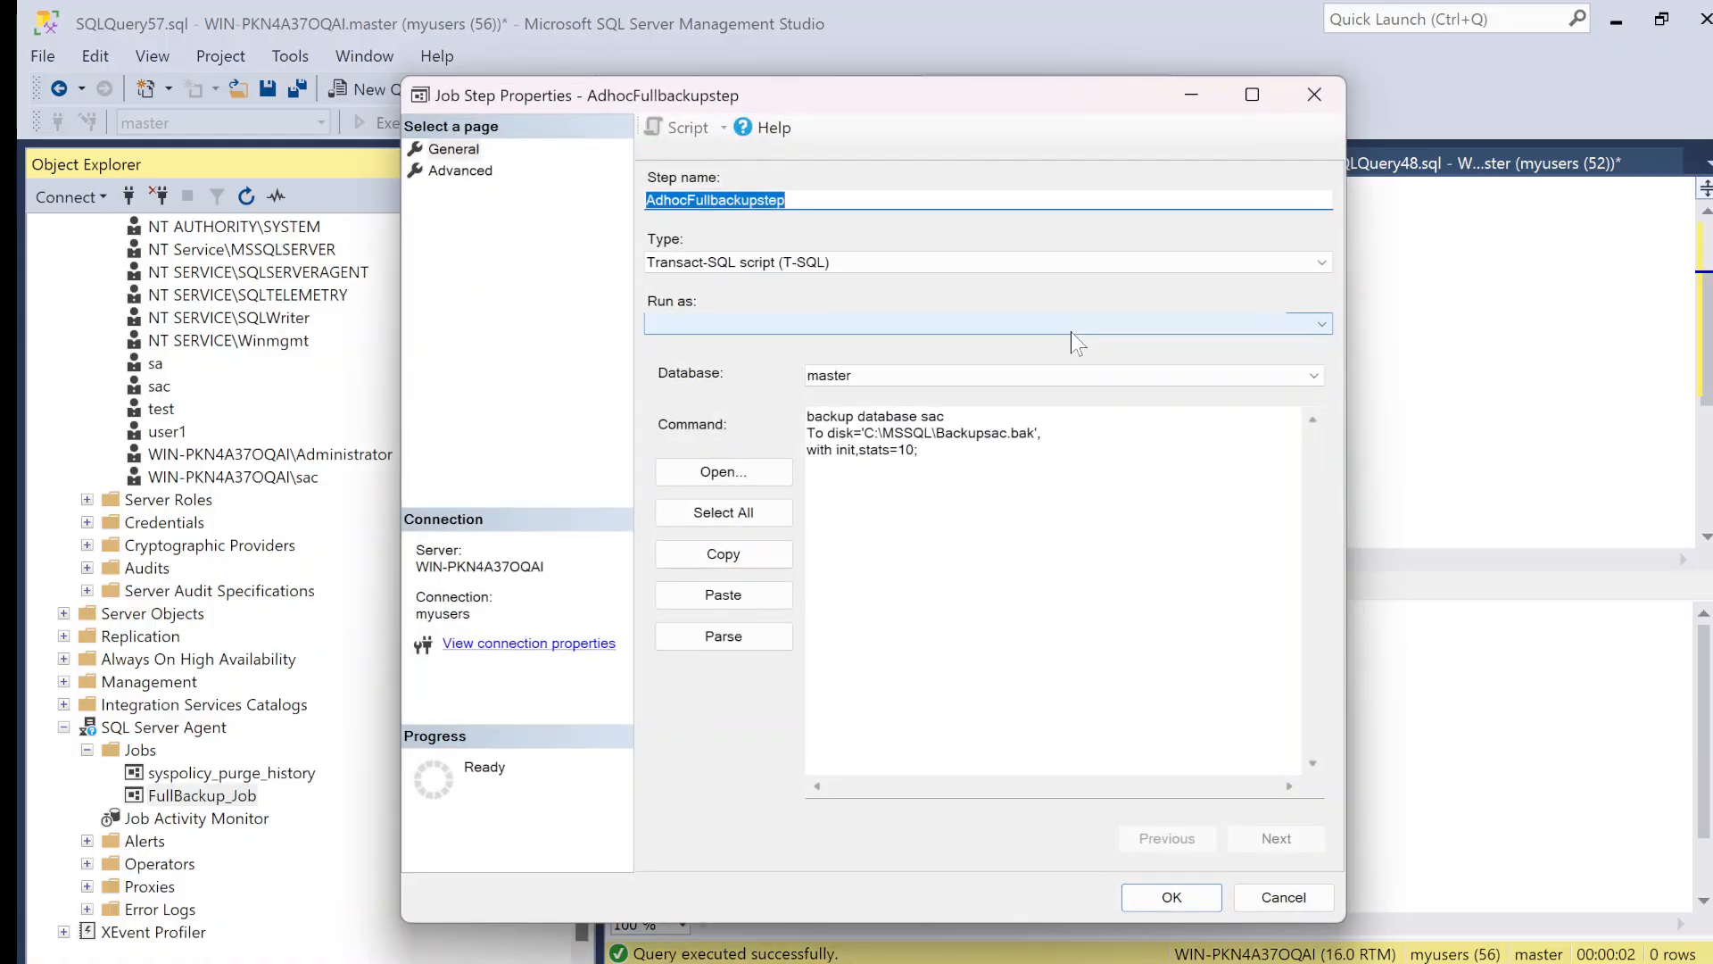
pyautogui.click(1038, 433)
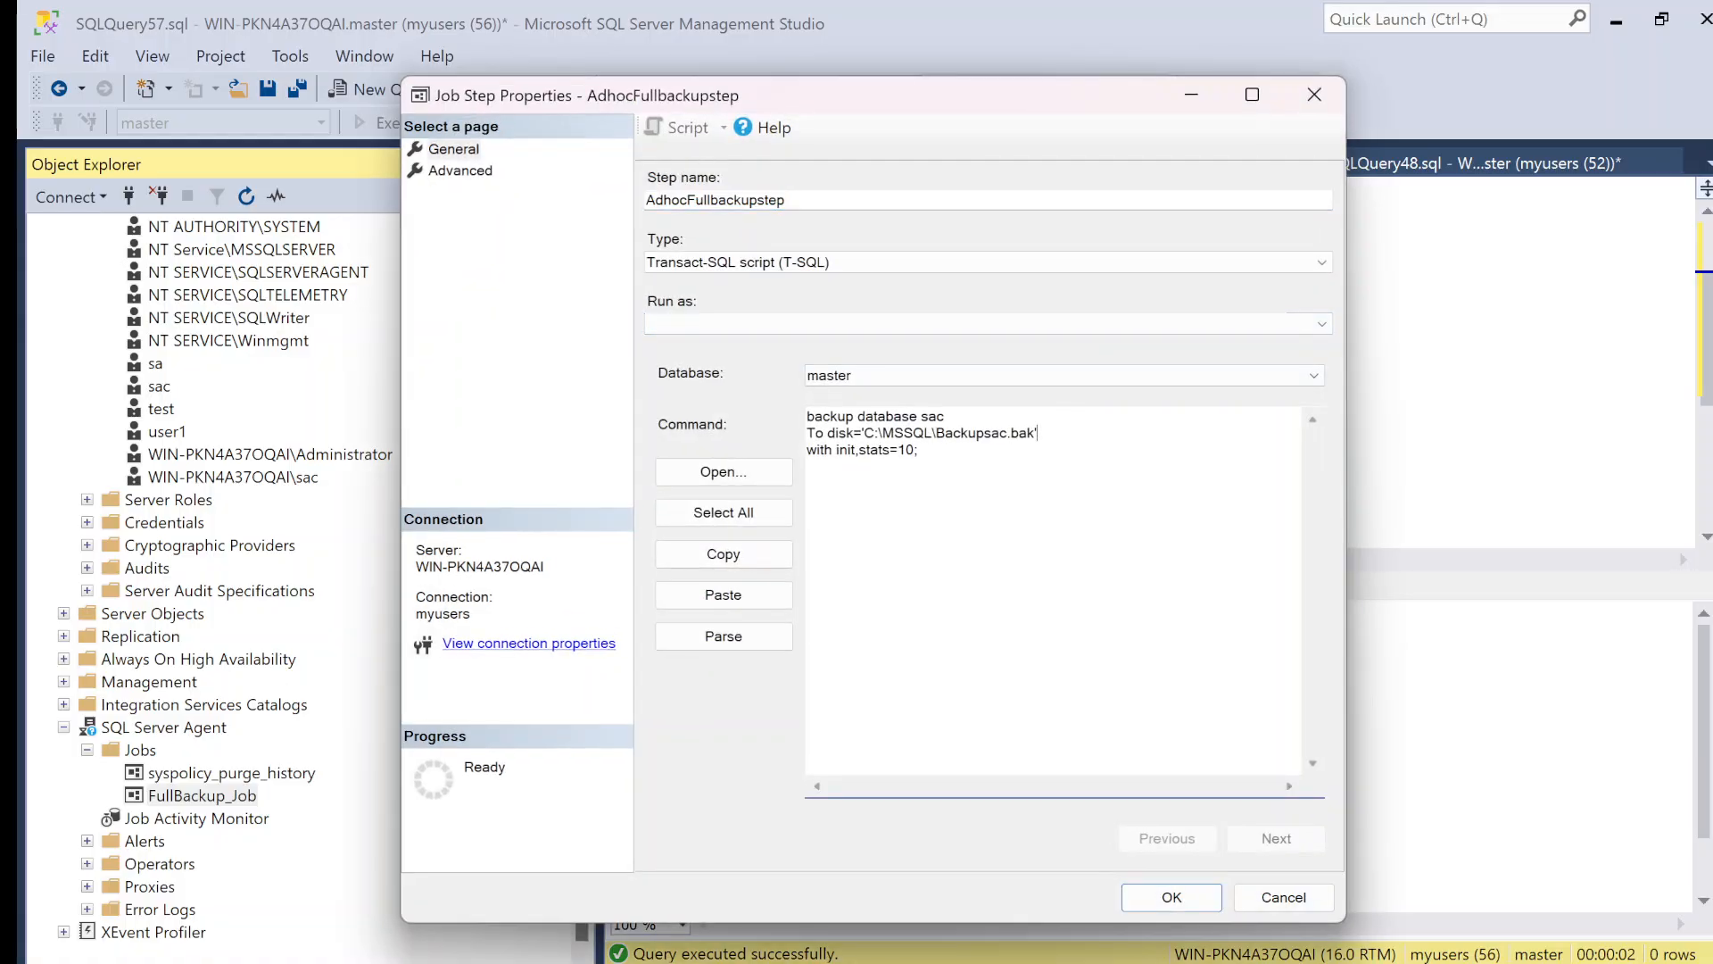
# Step: Save the corrected job step and FullBackup_Job, start the job again from its step, and close the results
pyautogui.click(1178, 901)
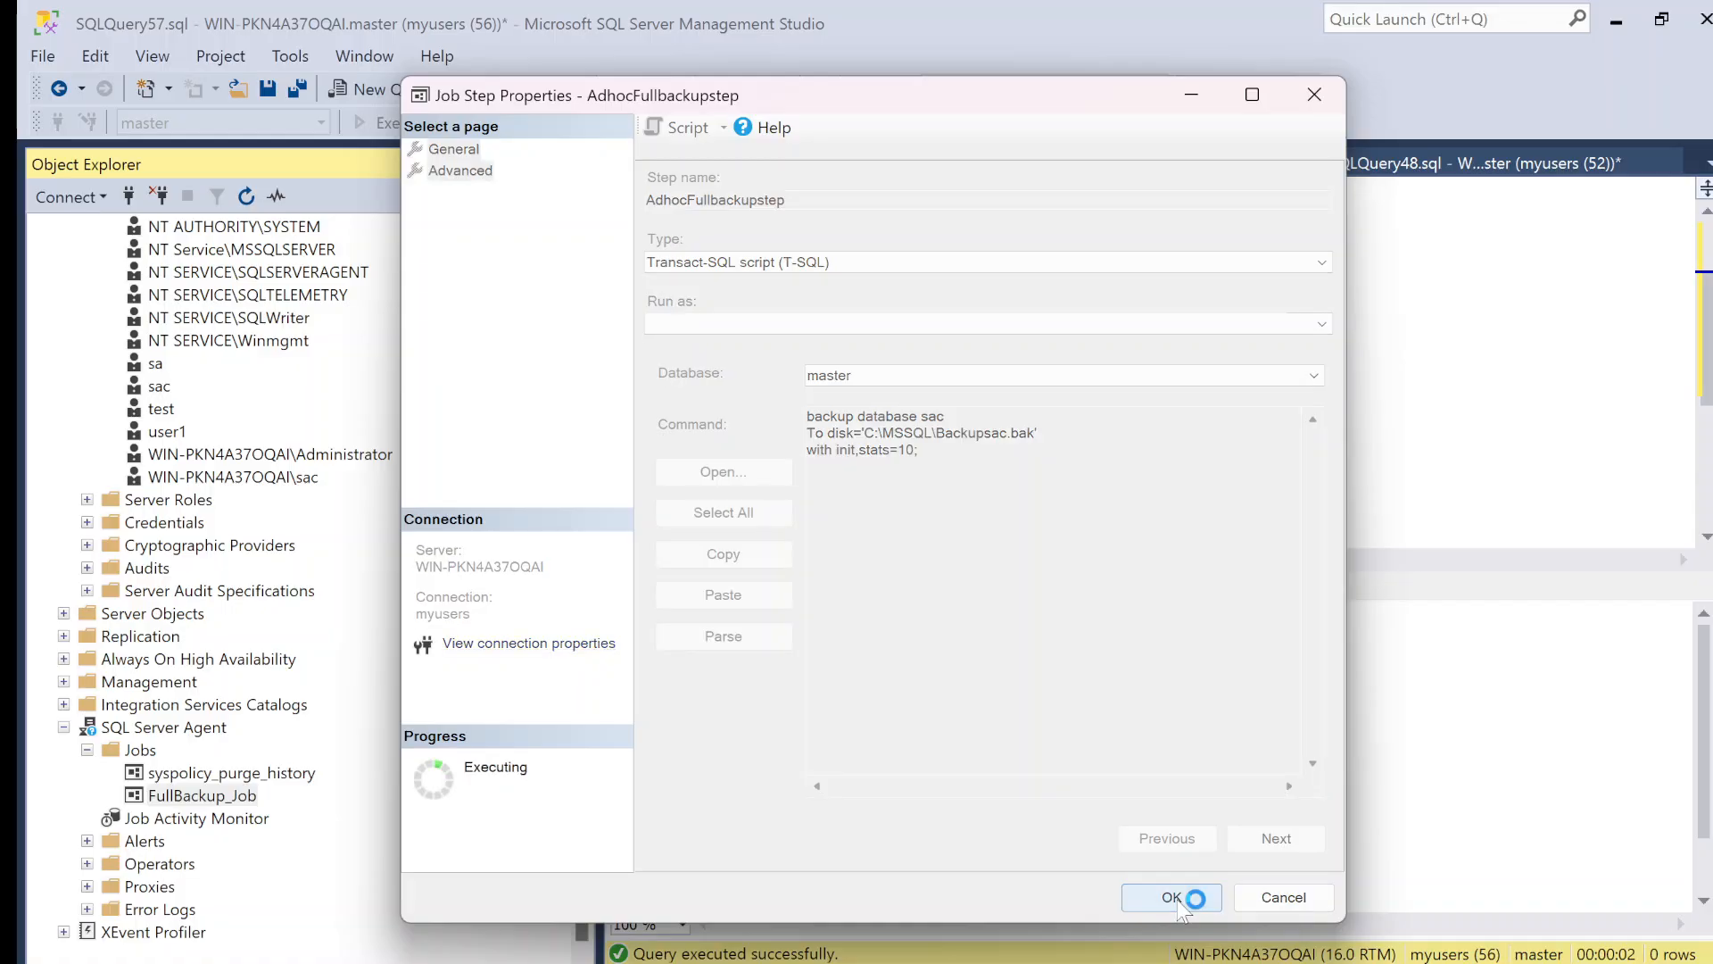
pyautogui.click(1159, 888)
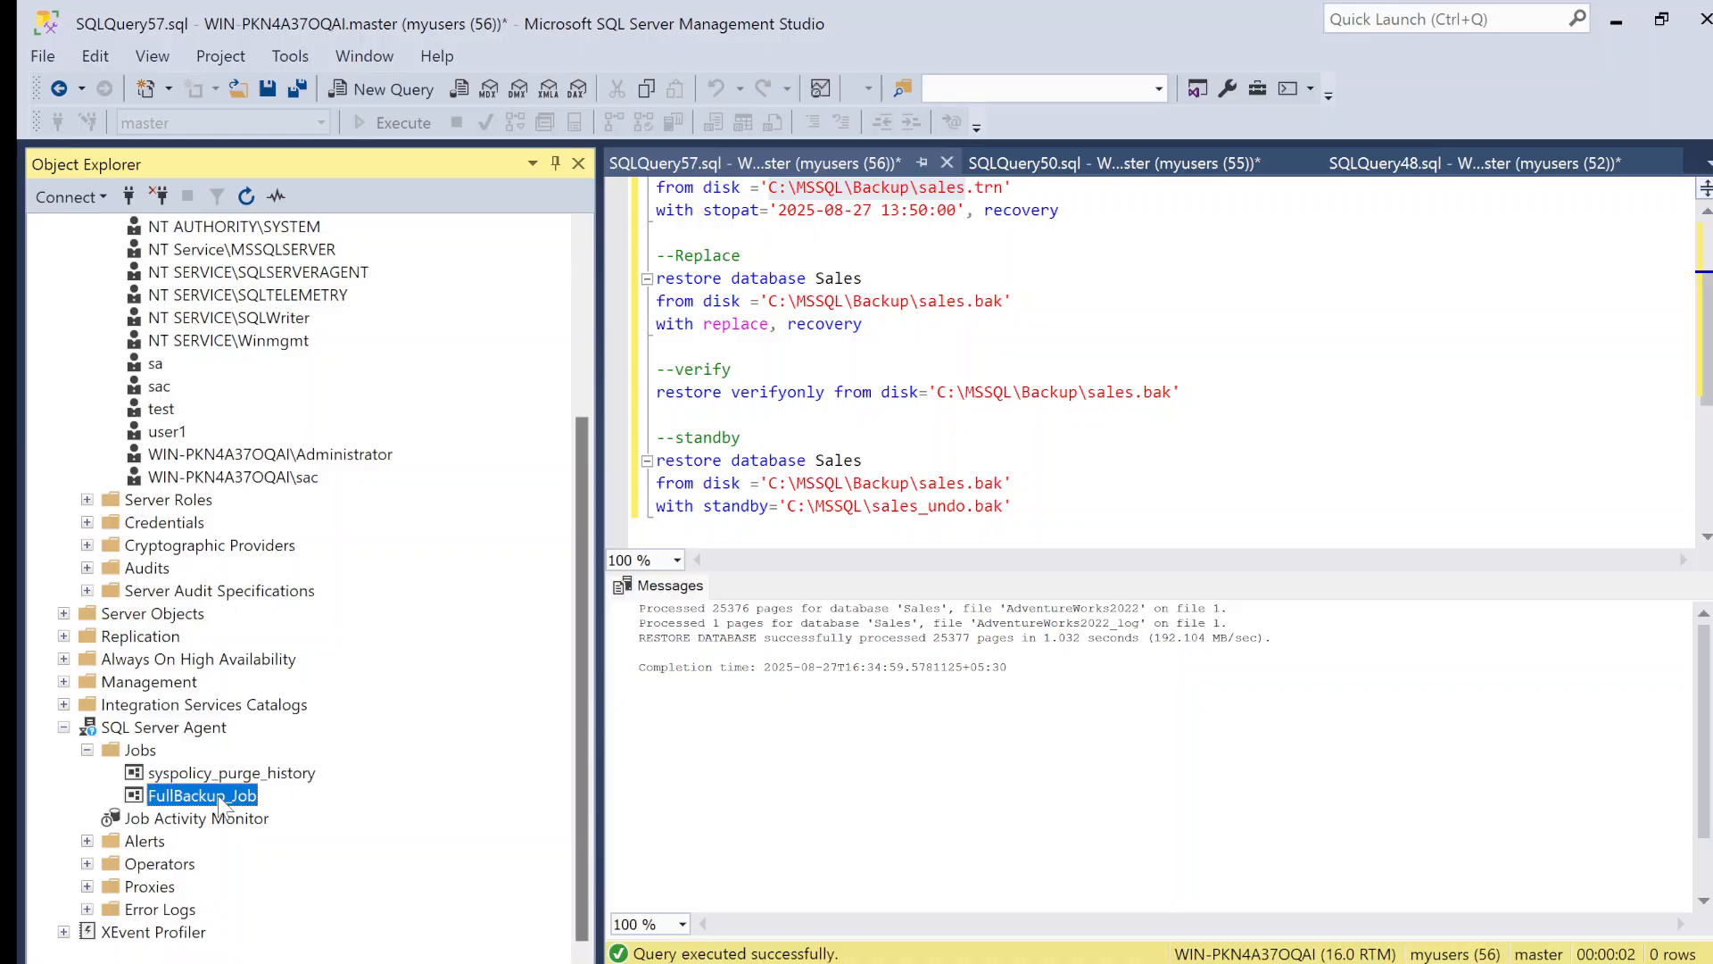
pyautogui.rightClick(216, 795)
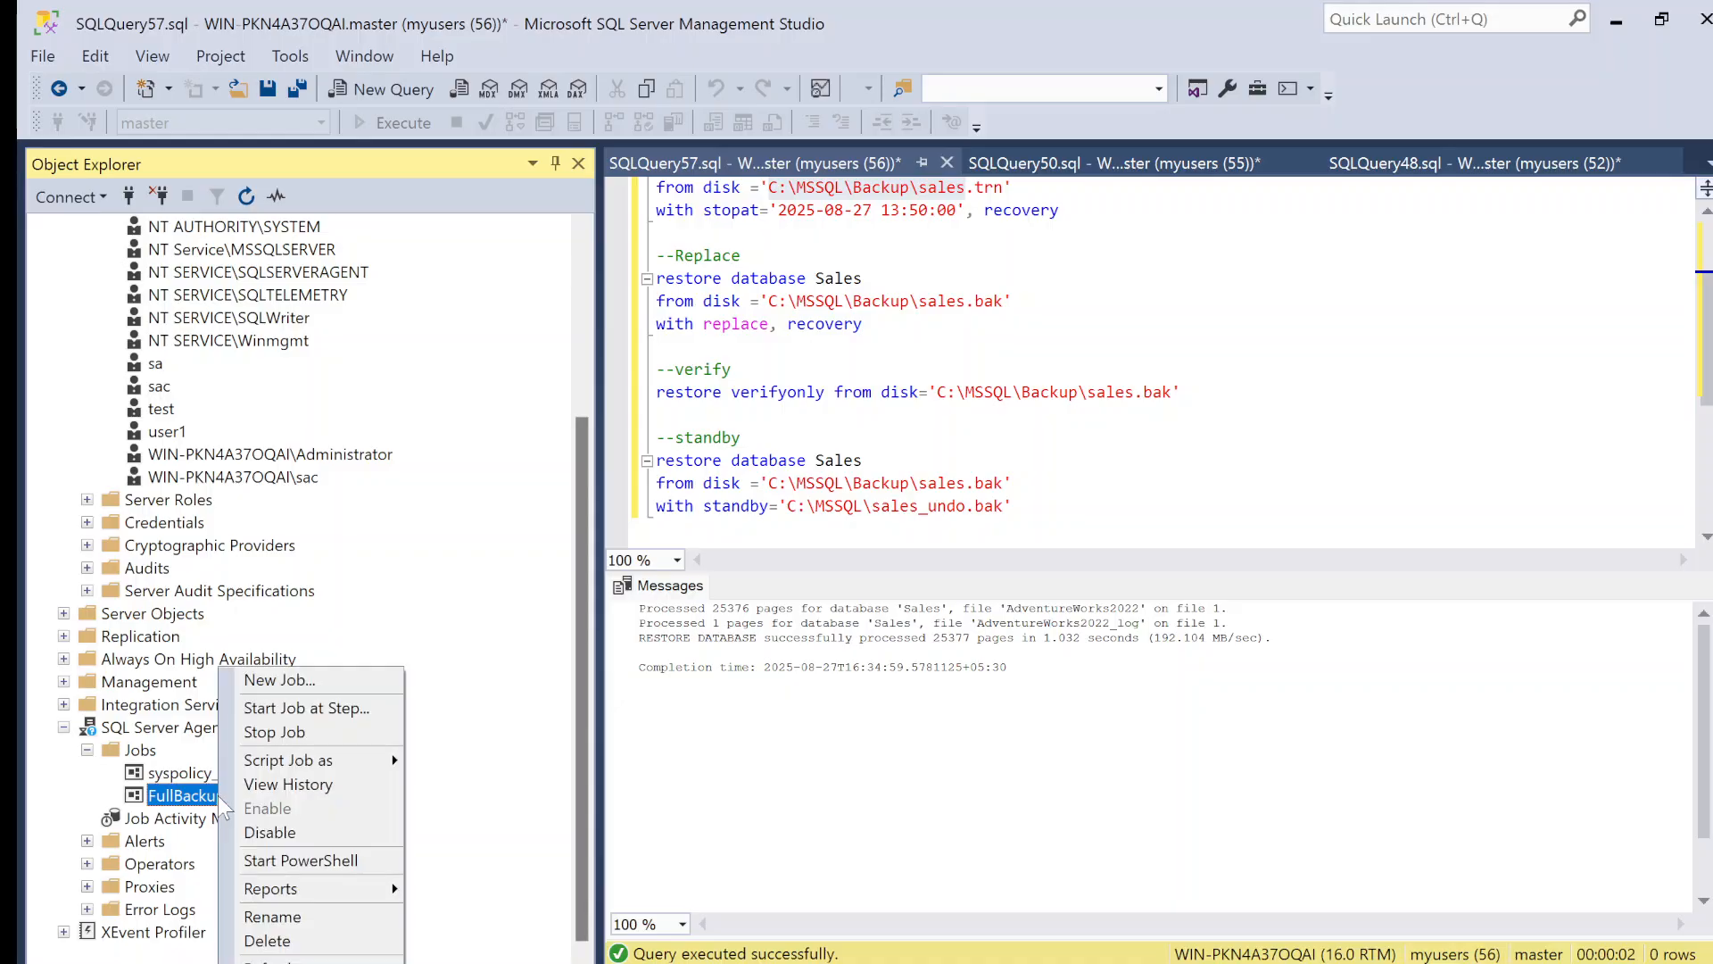
pyautogui.click(307, 708)
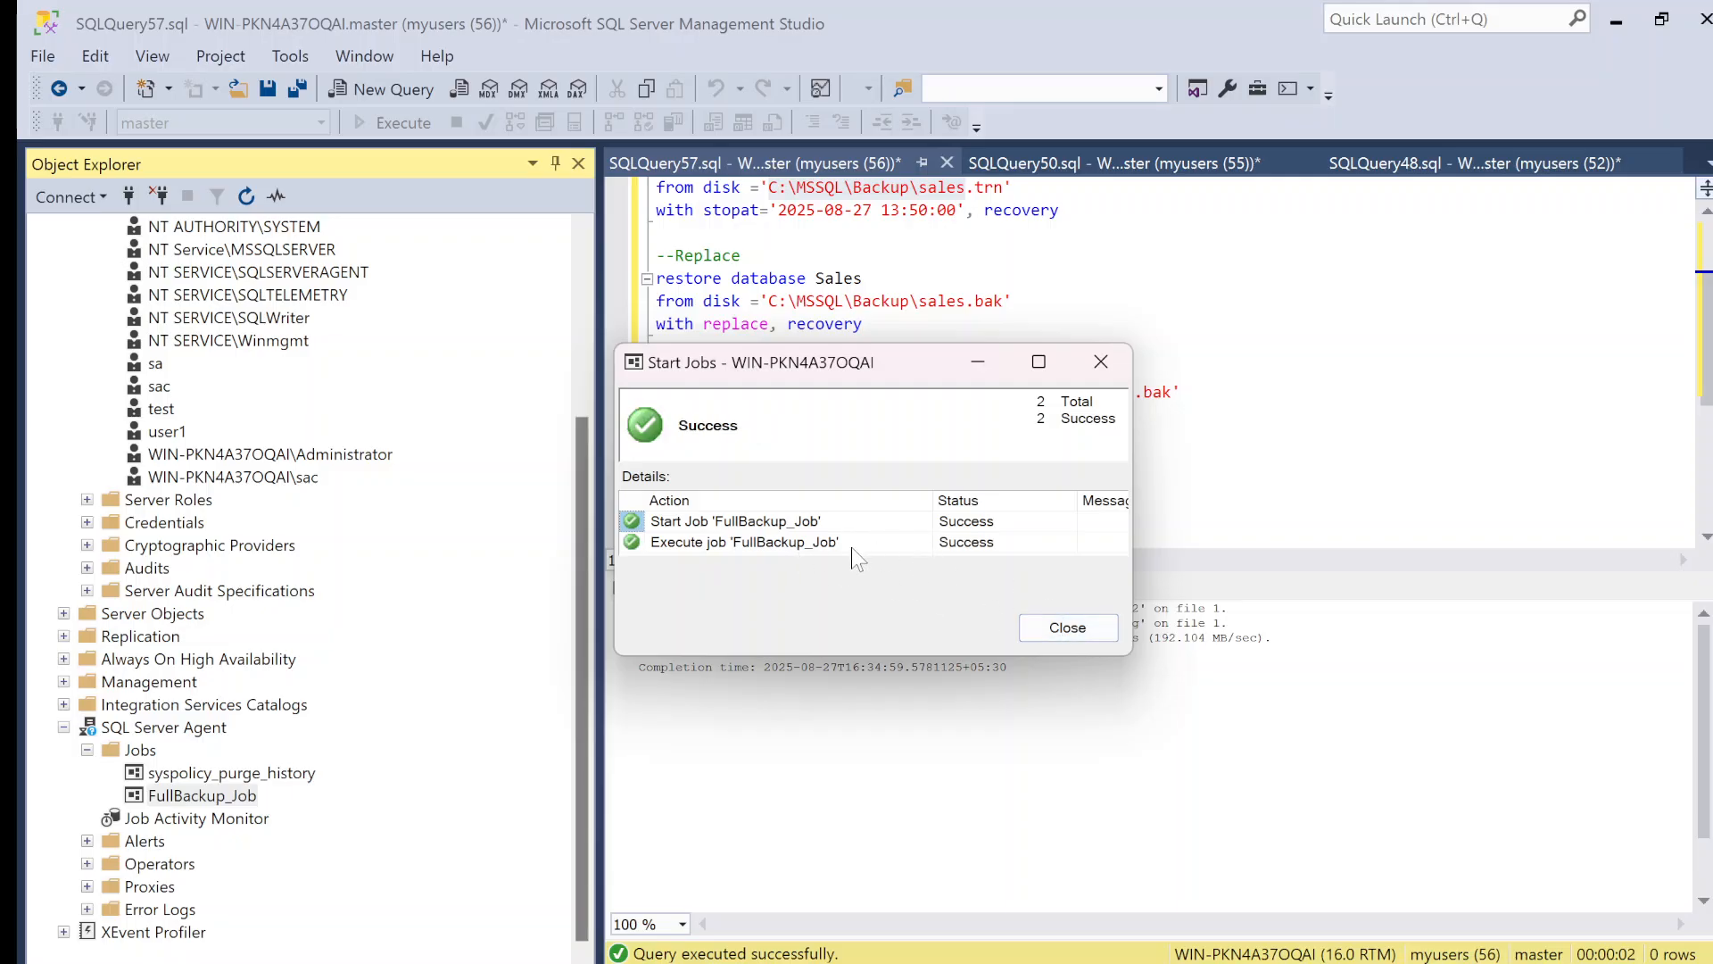
pyautogui.click(1074, 630)
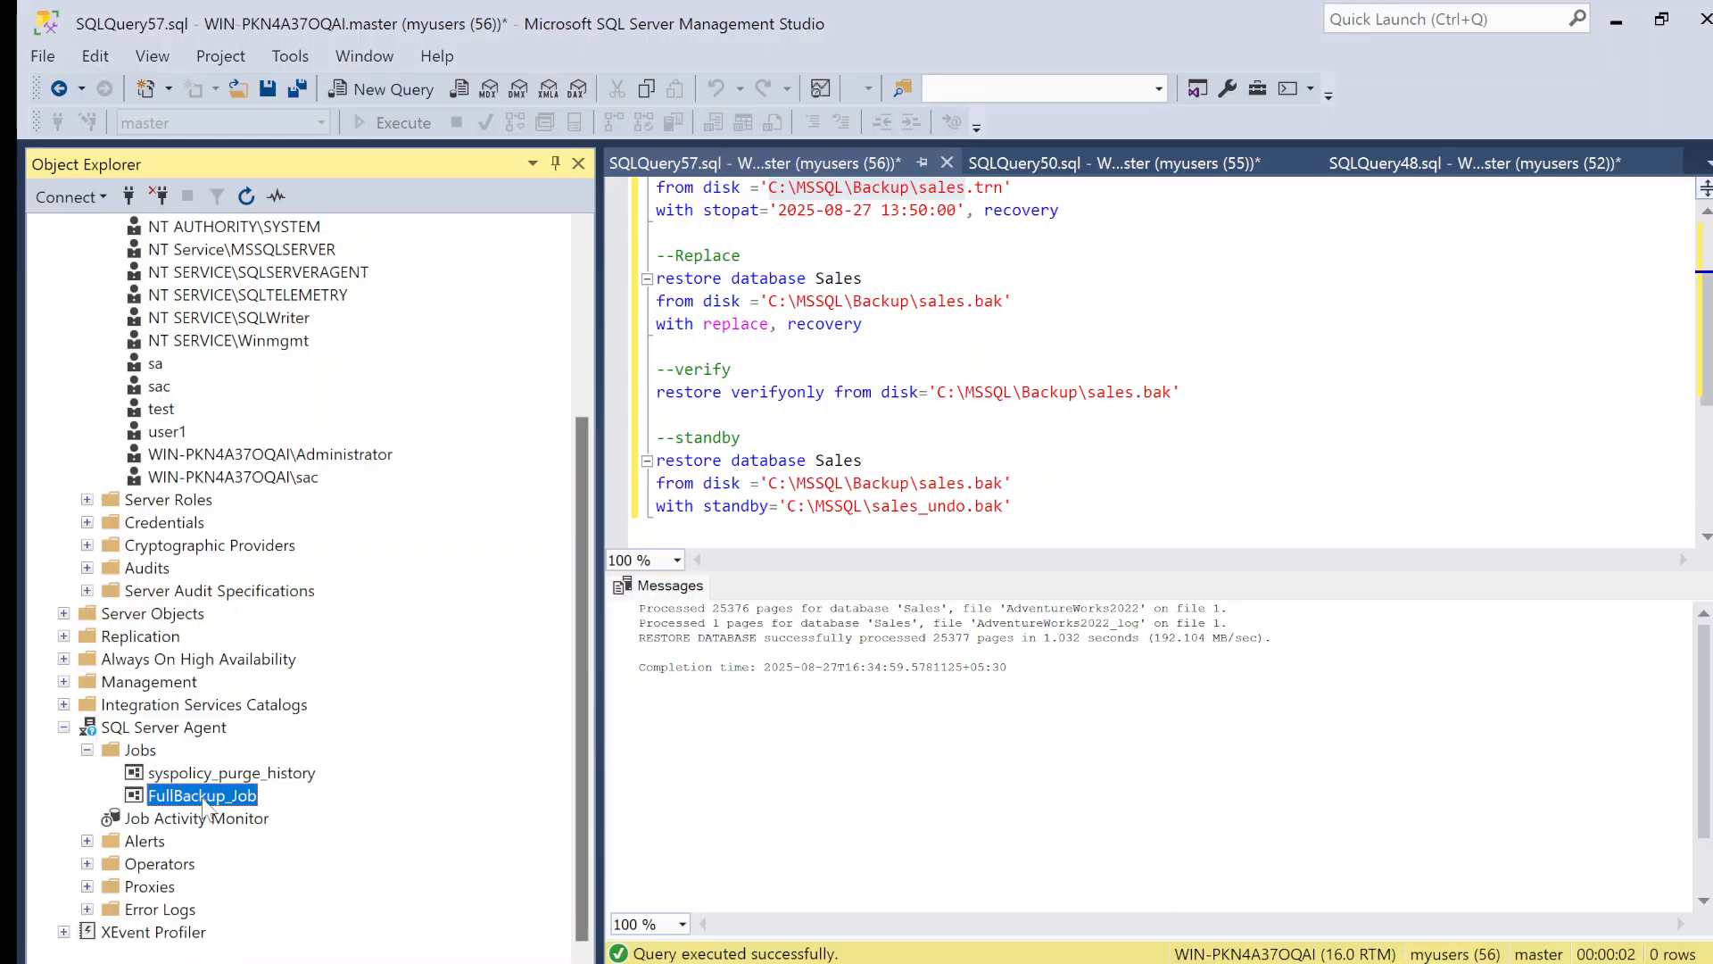
# Step: Begin a new job and add a recurring schedule to it that occurs daily, repeating every 1 hour
pyautogui.rightClick(141, 749)
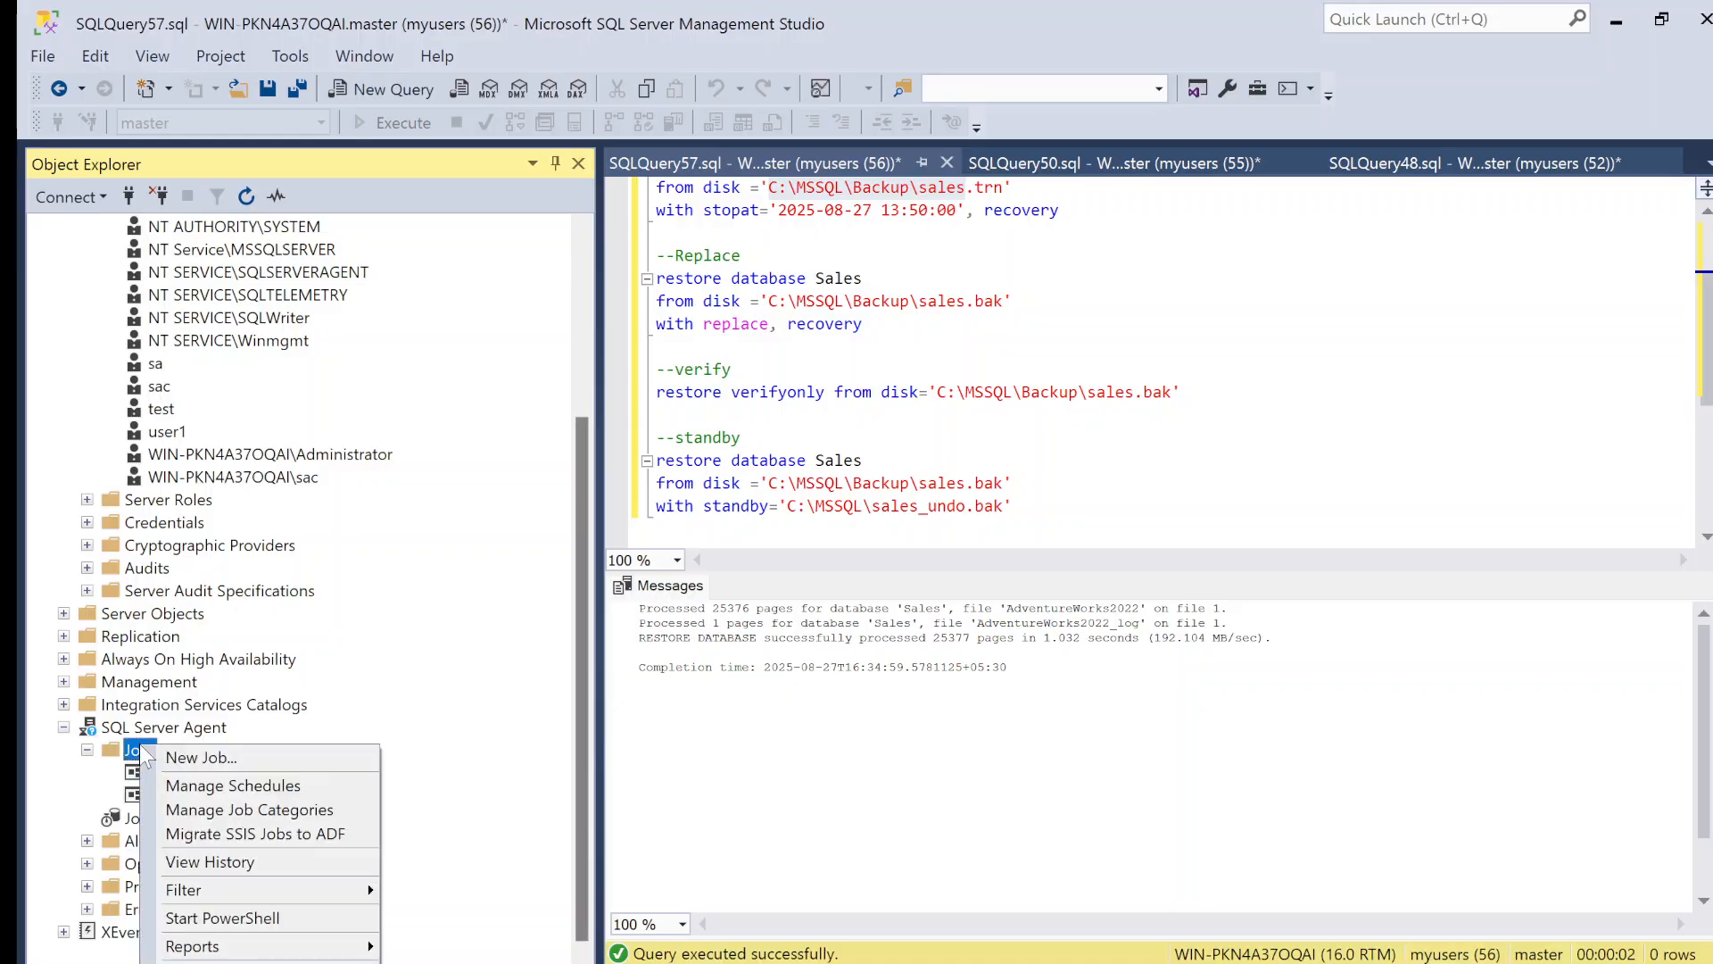
pyautogui.click(223, 760)
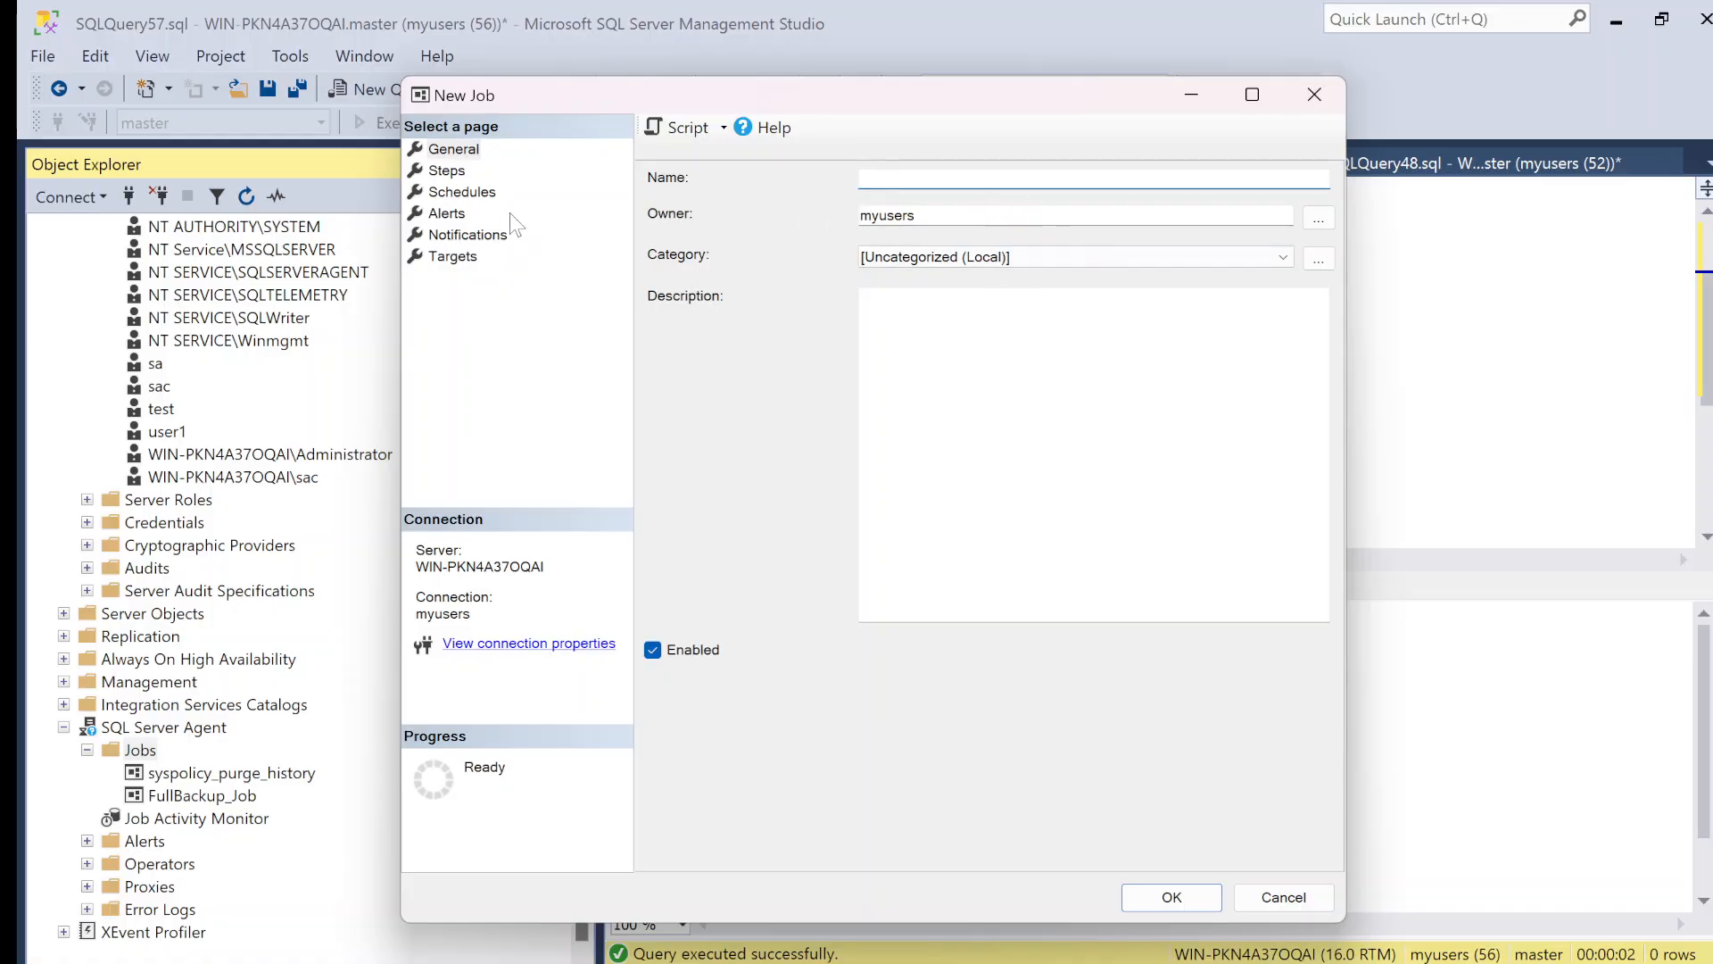
pyautogui.click(462, 191)
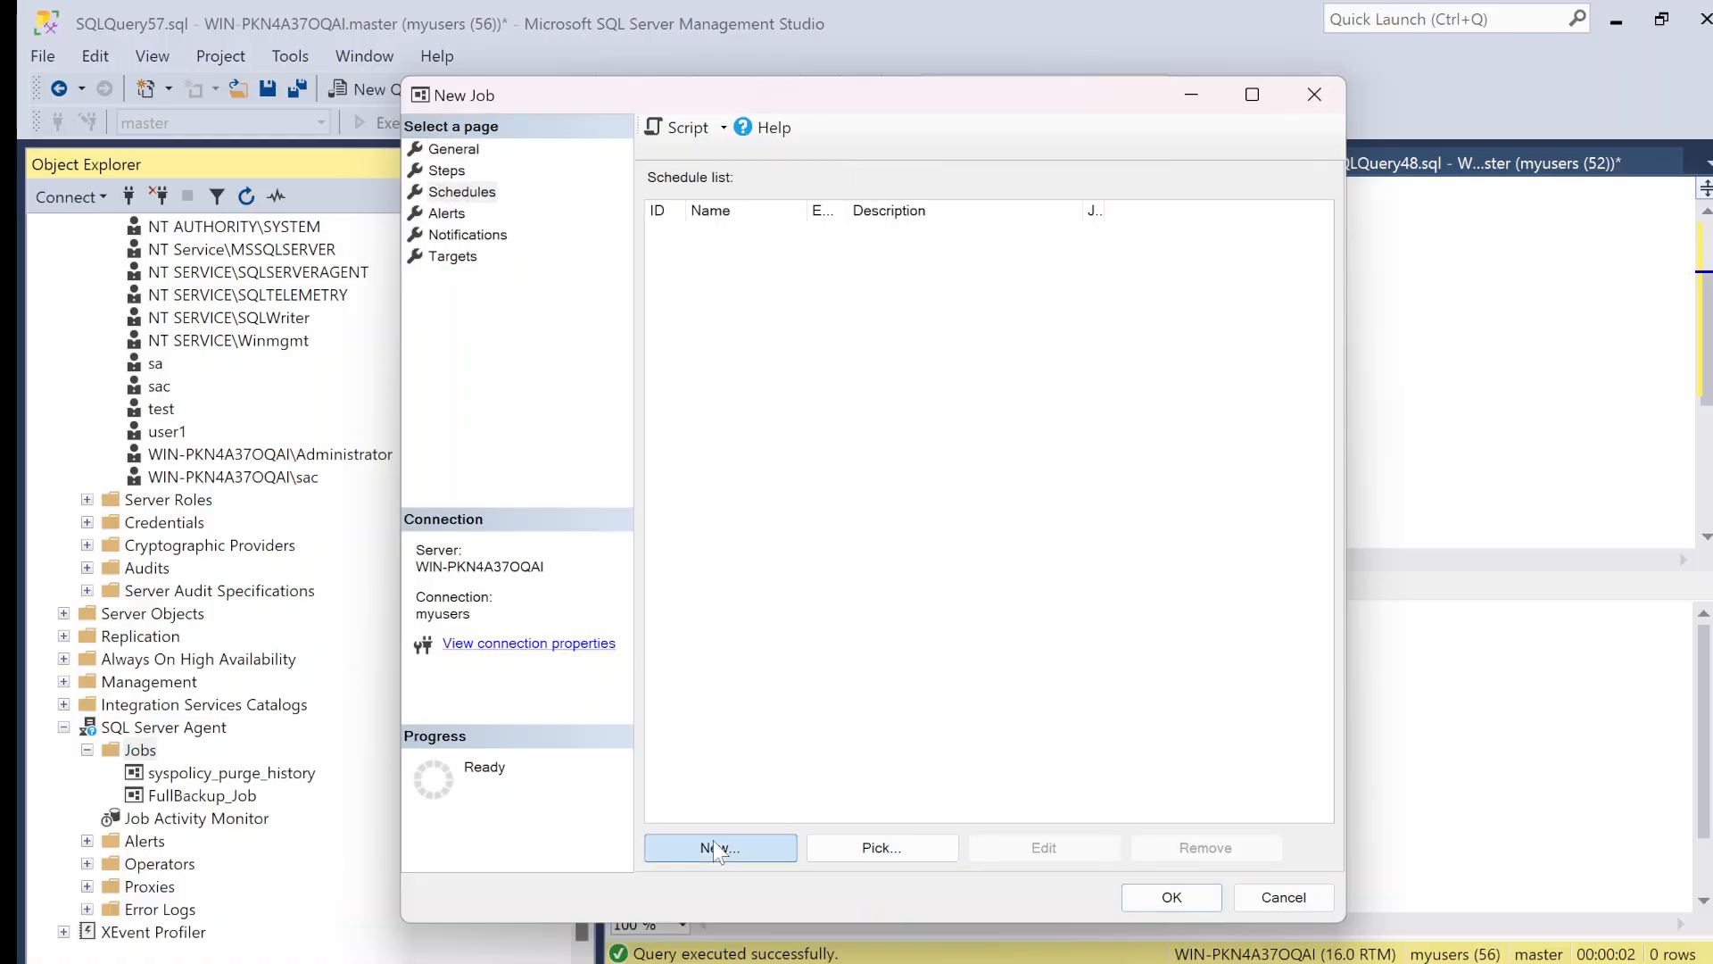
pyautogui.click(716, 848)
pyautogui.click(773, 378)
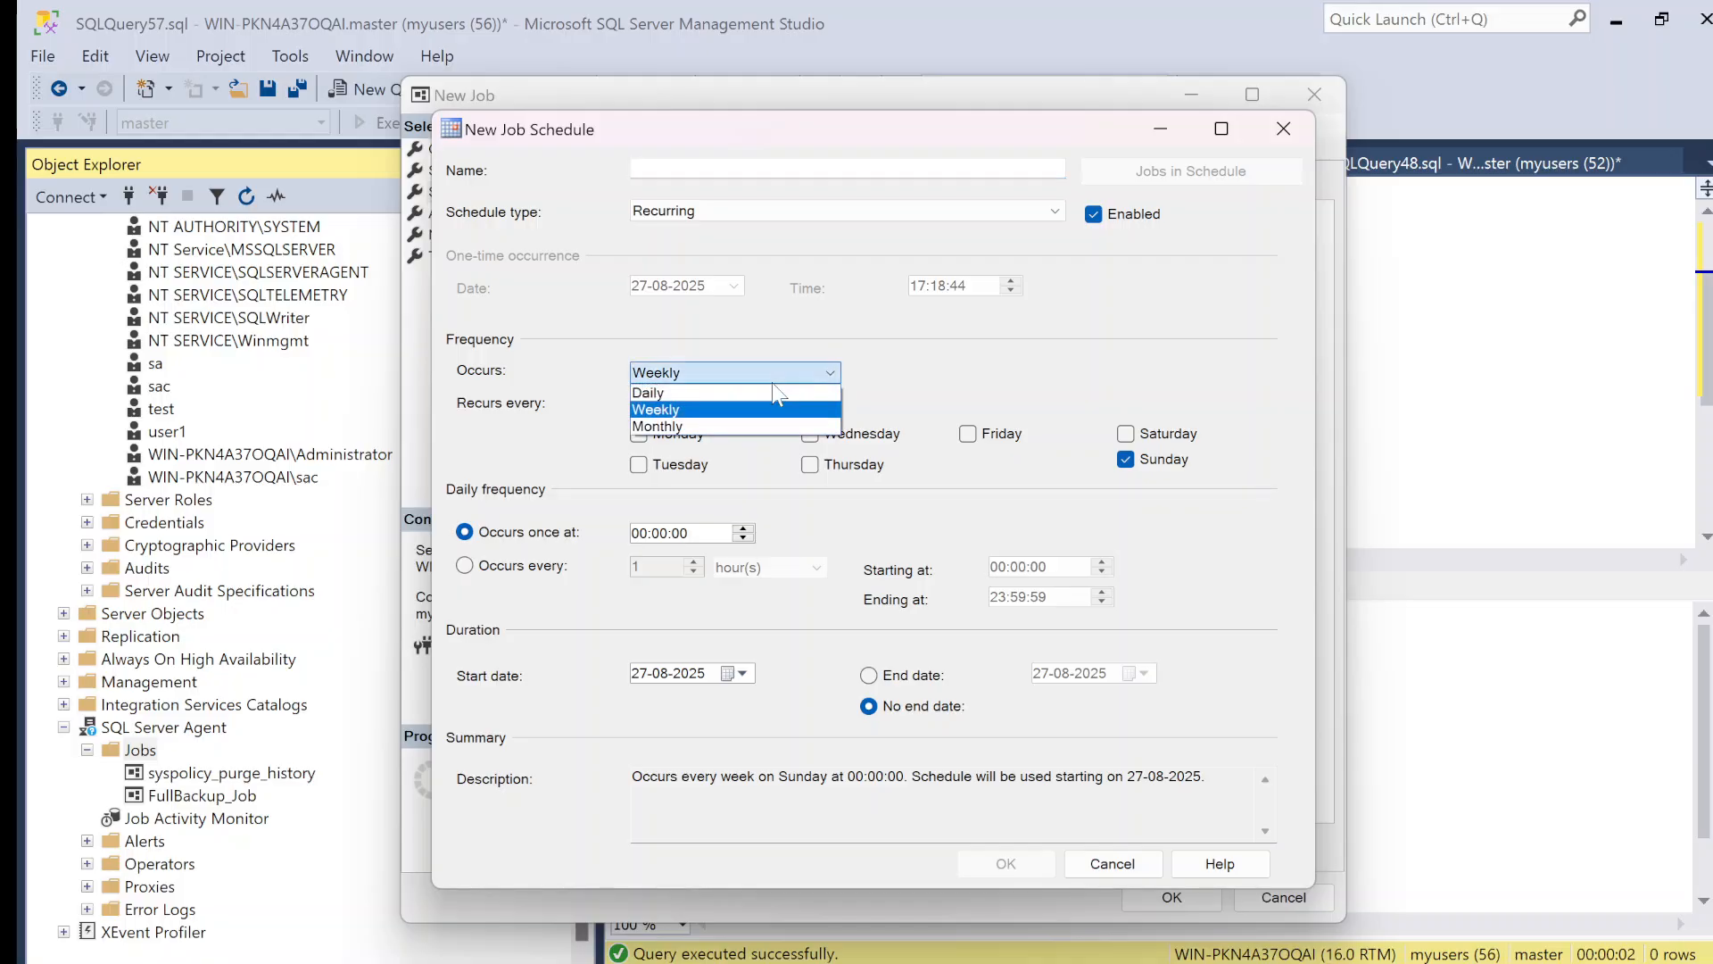
pyautogui.click(772, 393)
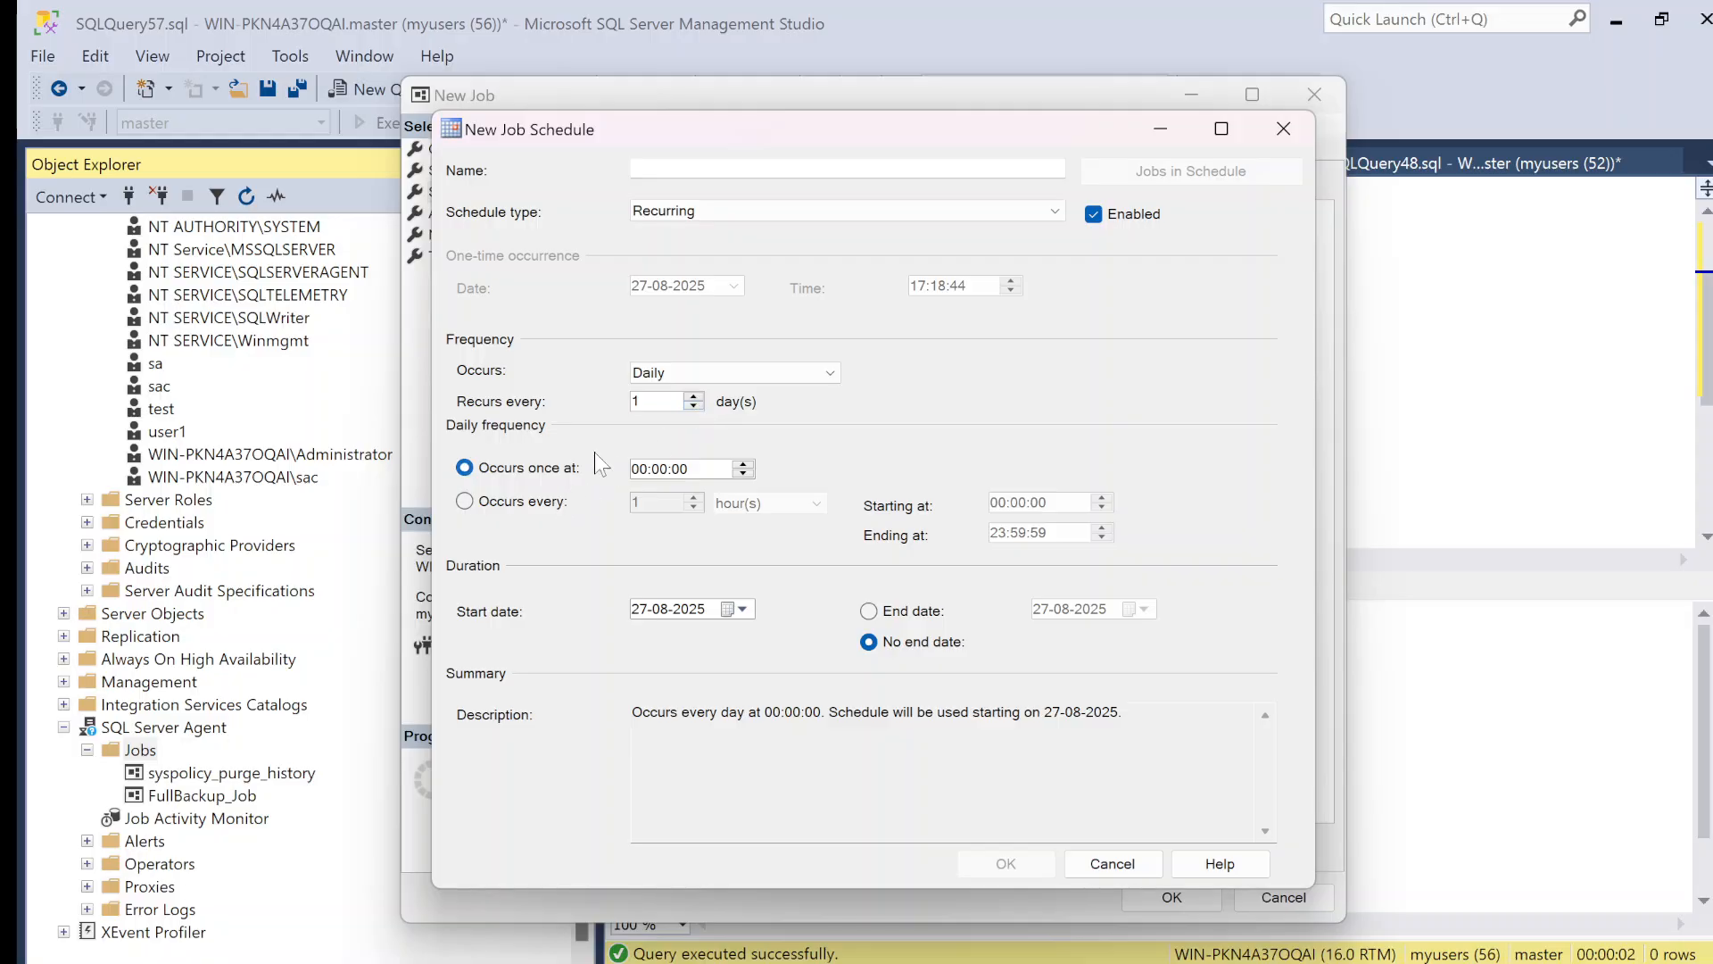
pyautogui.click(465, 501)
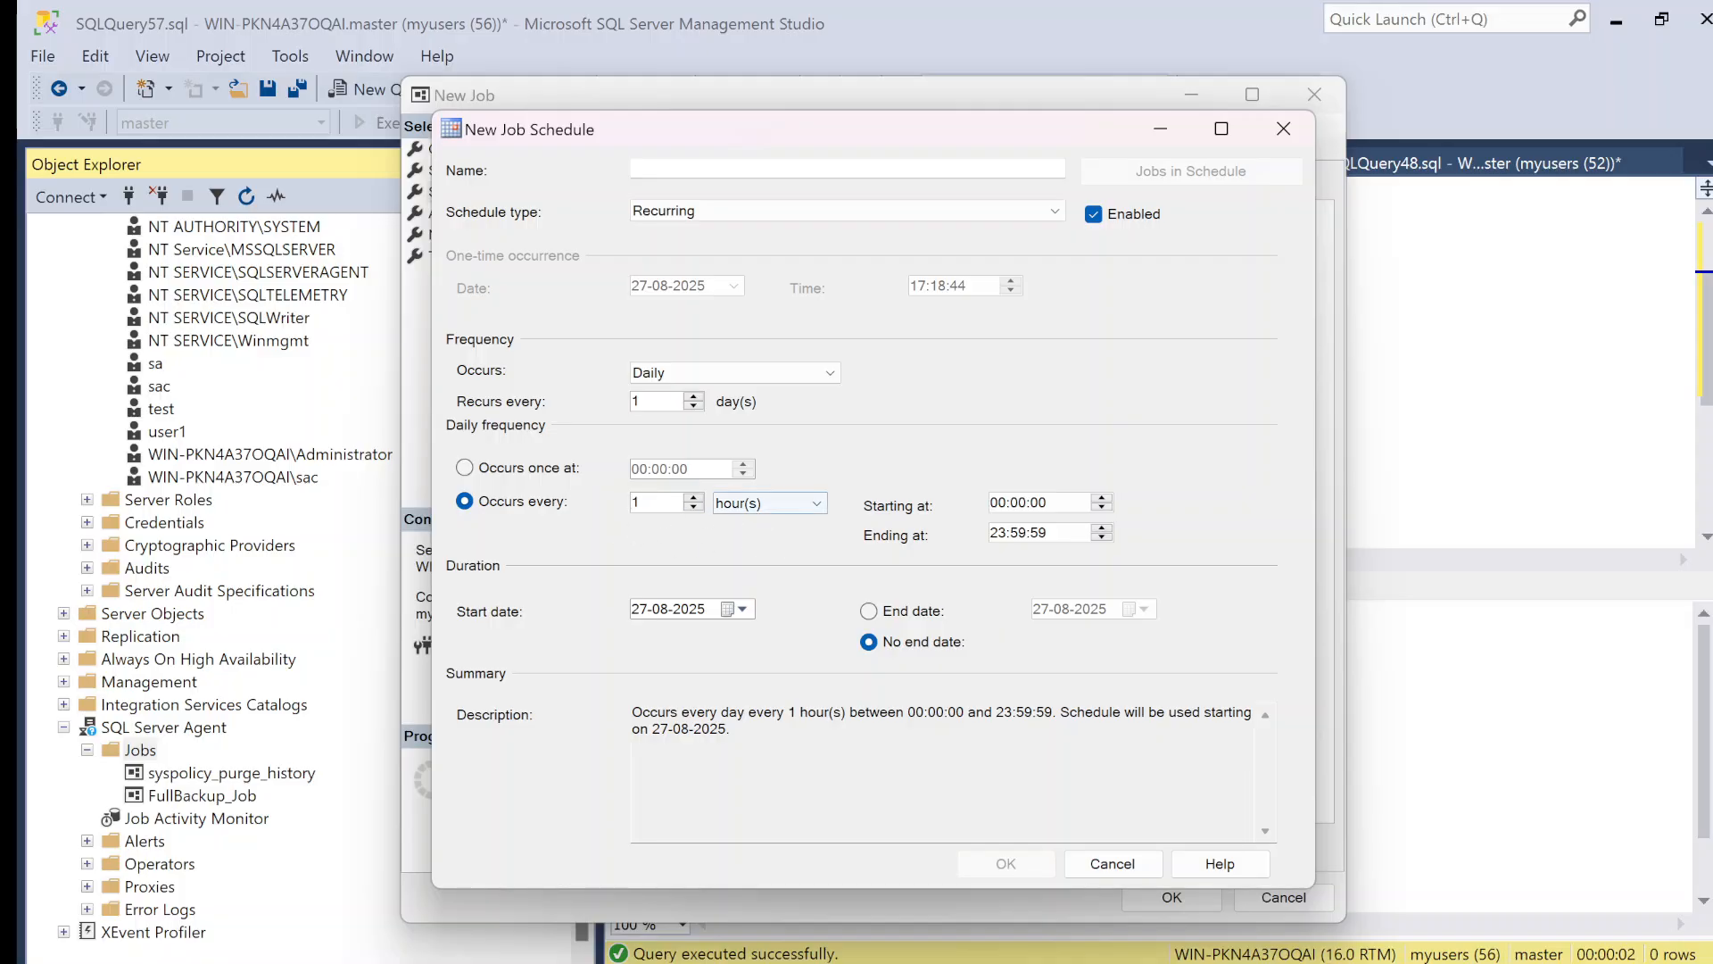
# Step: Try the daily repeat interval in minutes and in seconds, and return its unit to hours
pyautogui.click(742, 502)
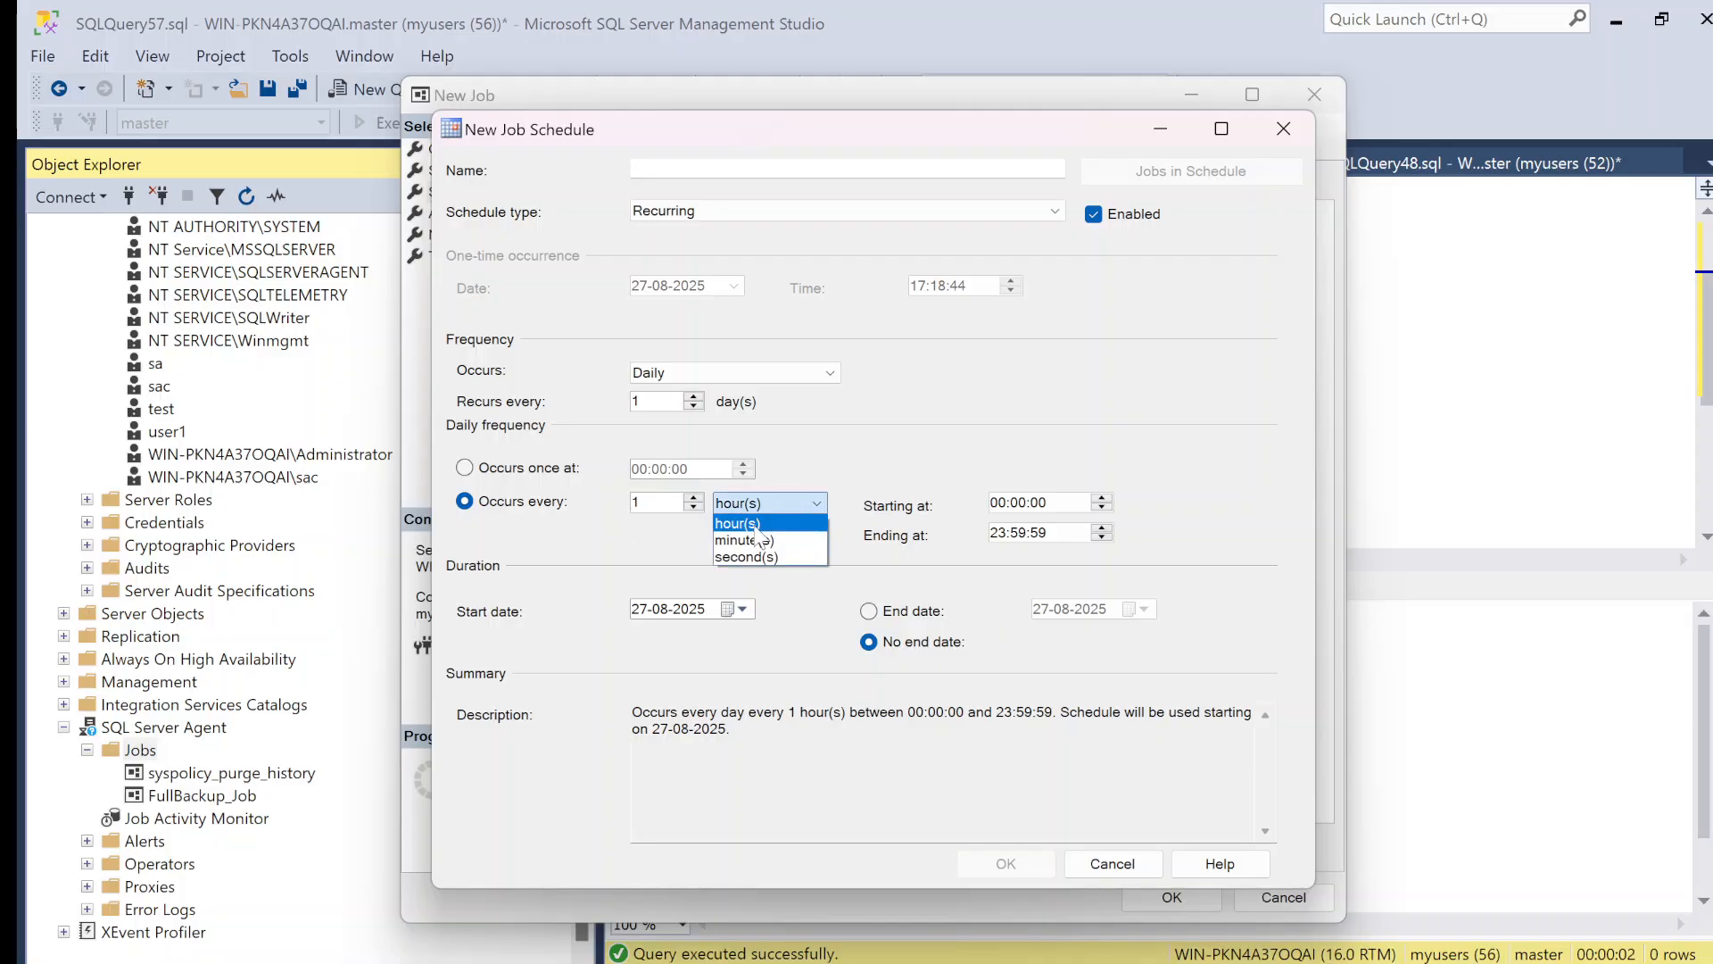
pyautogui.click(753, 537)
pyautogui.click(756, 506)
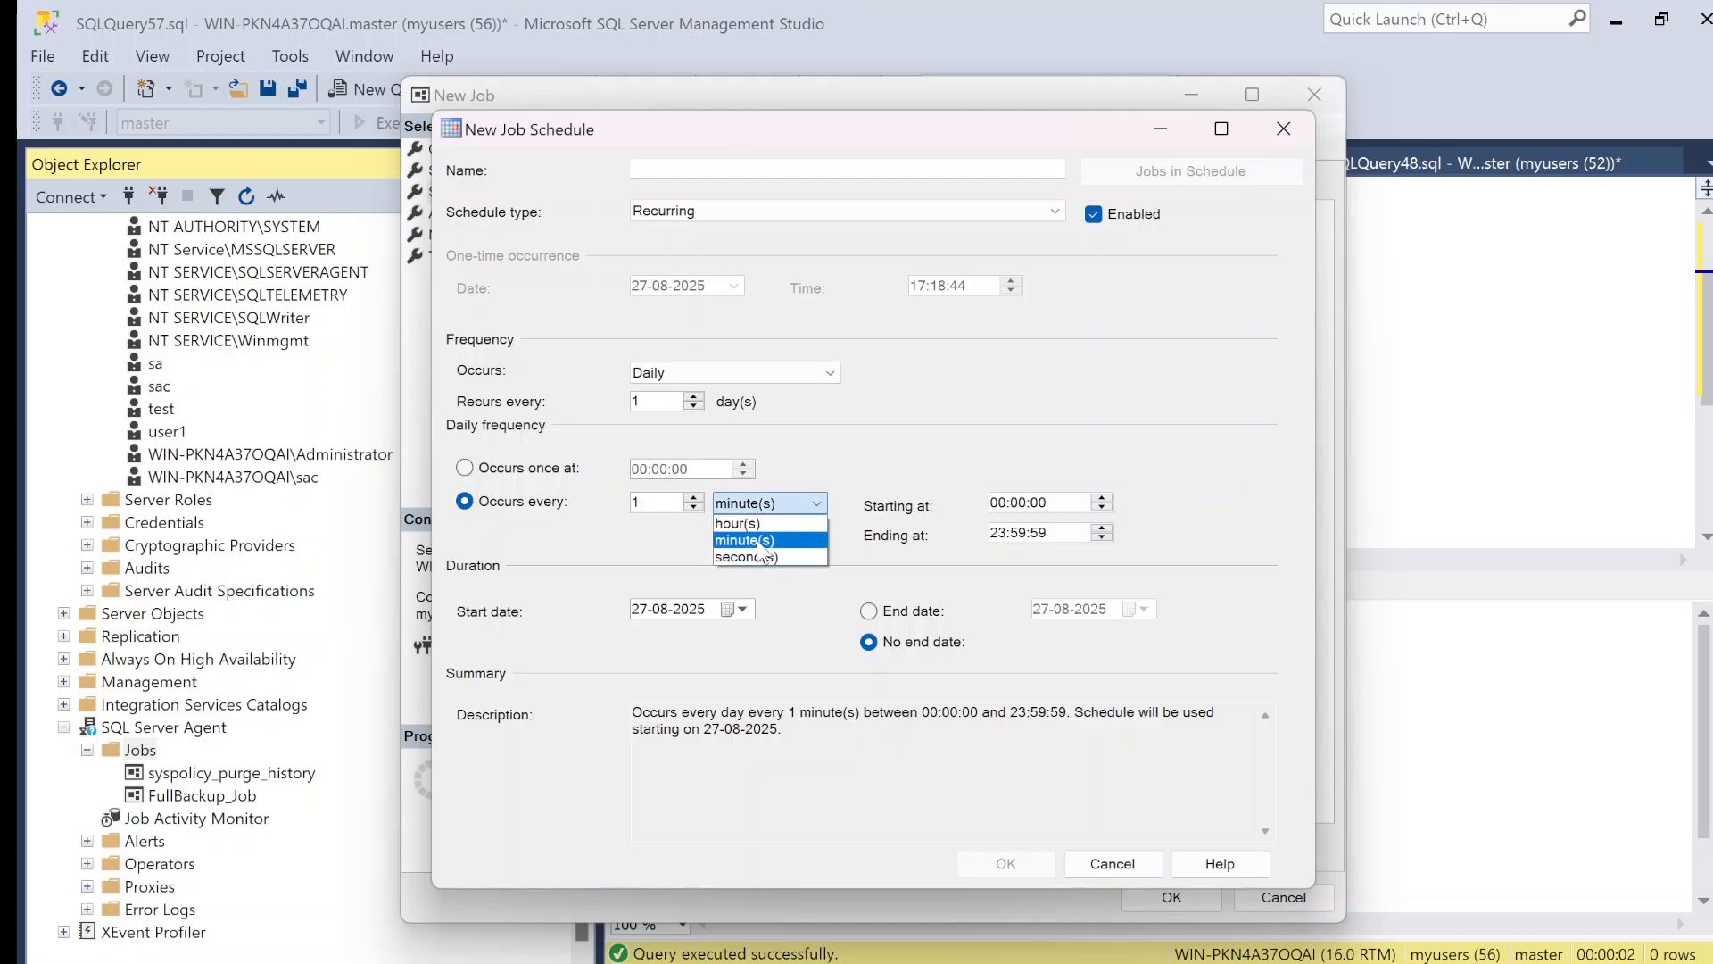
pyautogui.click(756, 550)
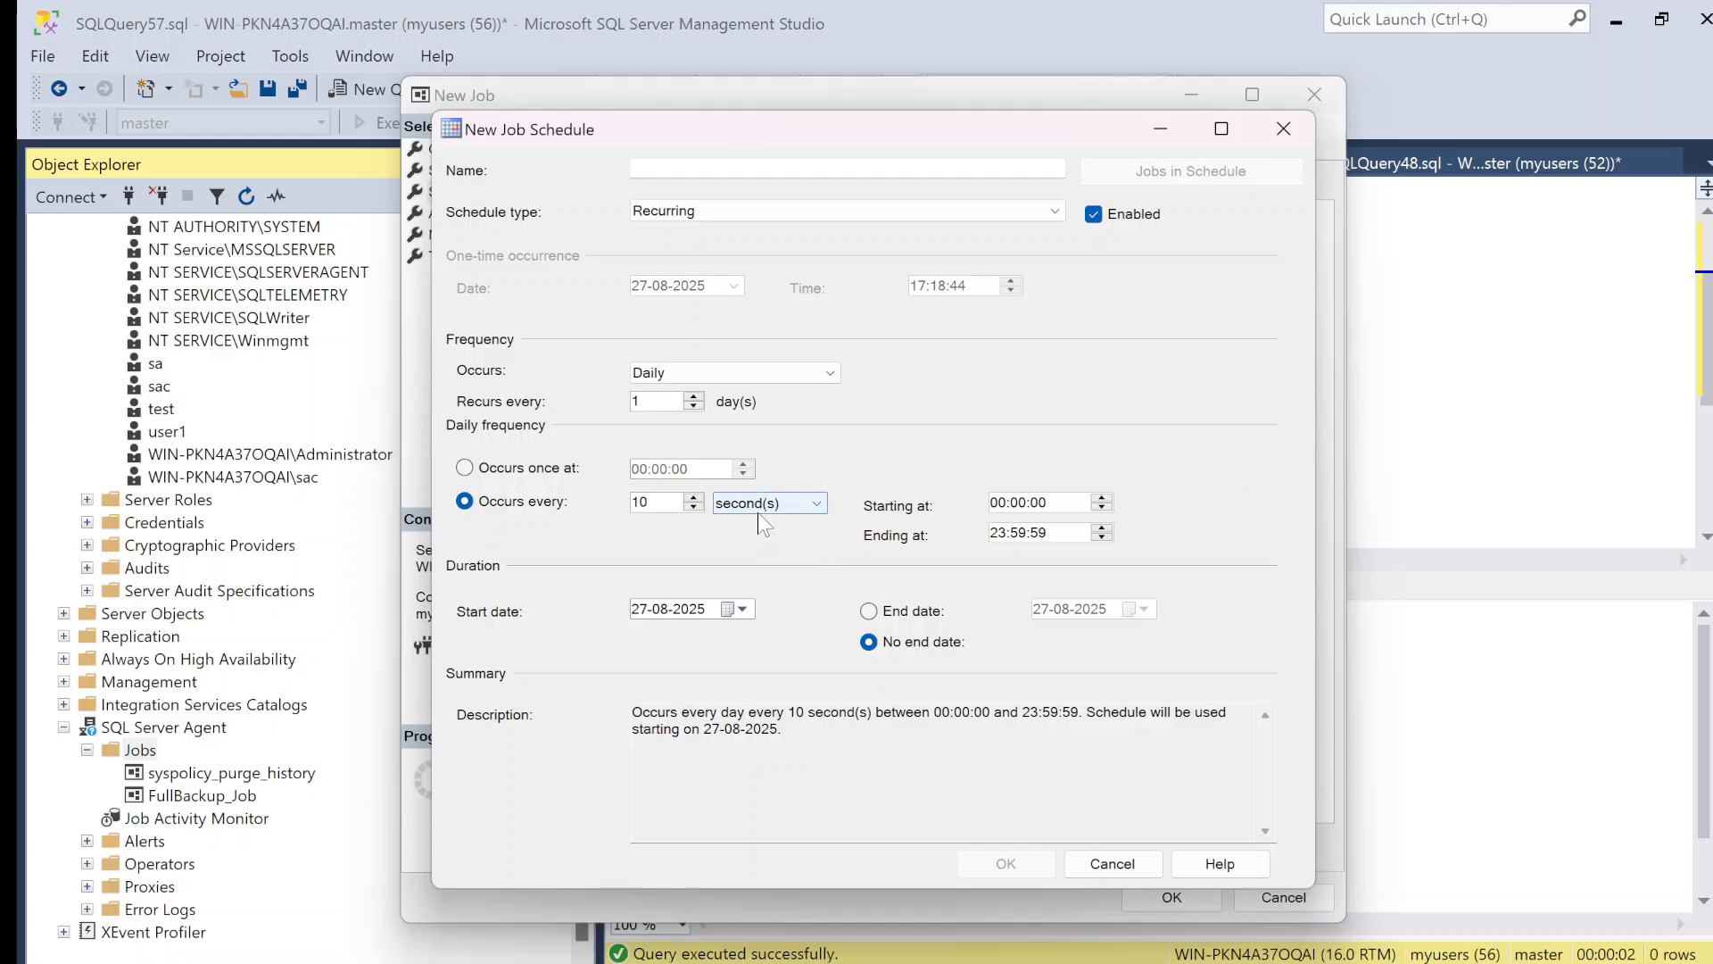
pyautogui.click(768, 510)
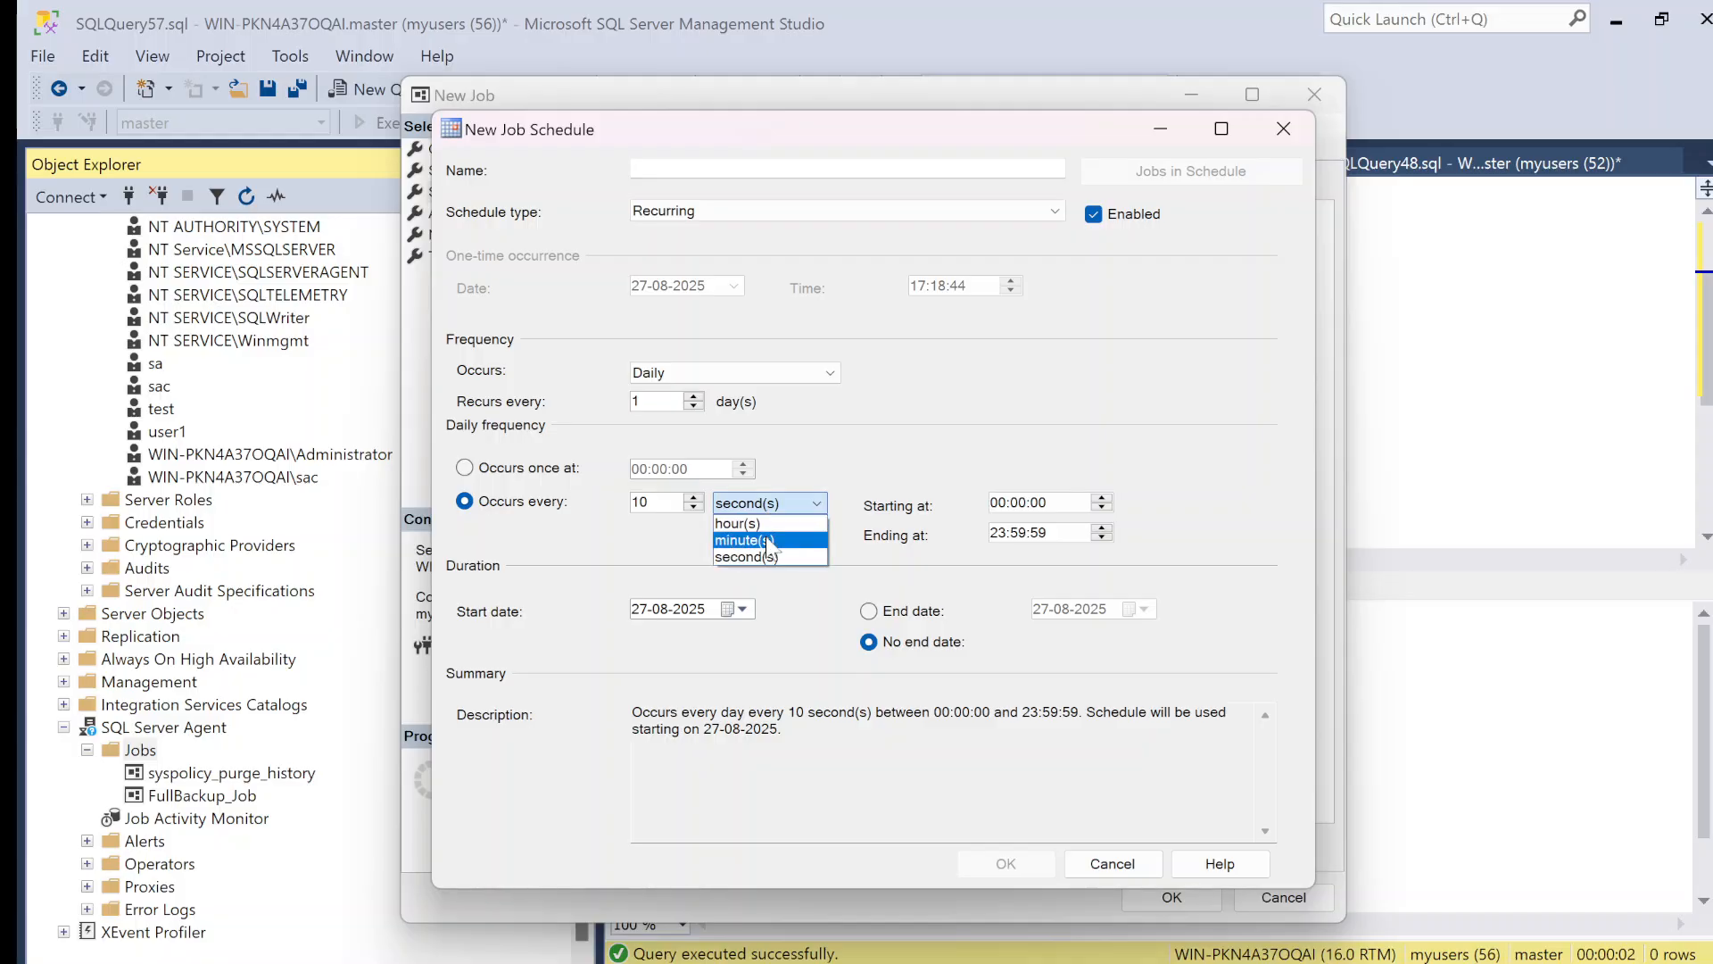
pyautogui.click(766, 537)
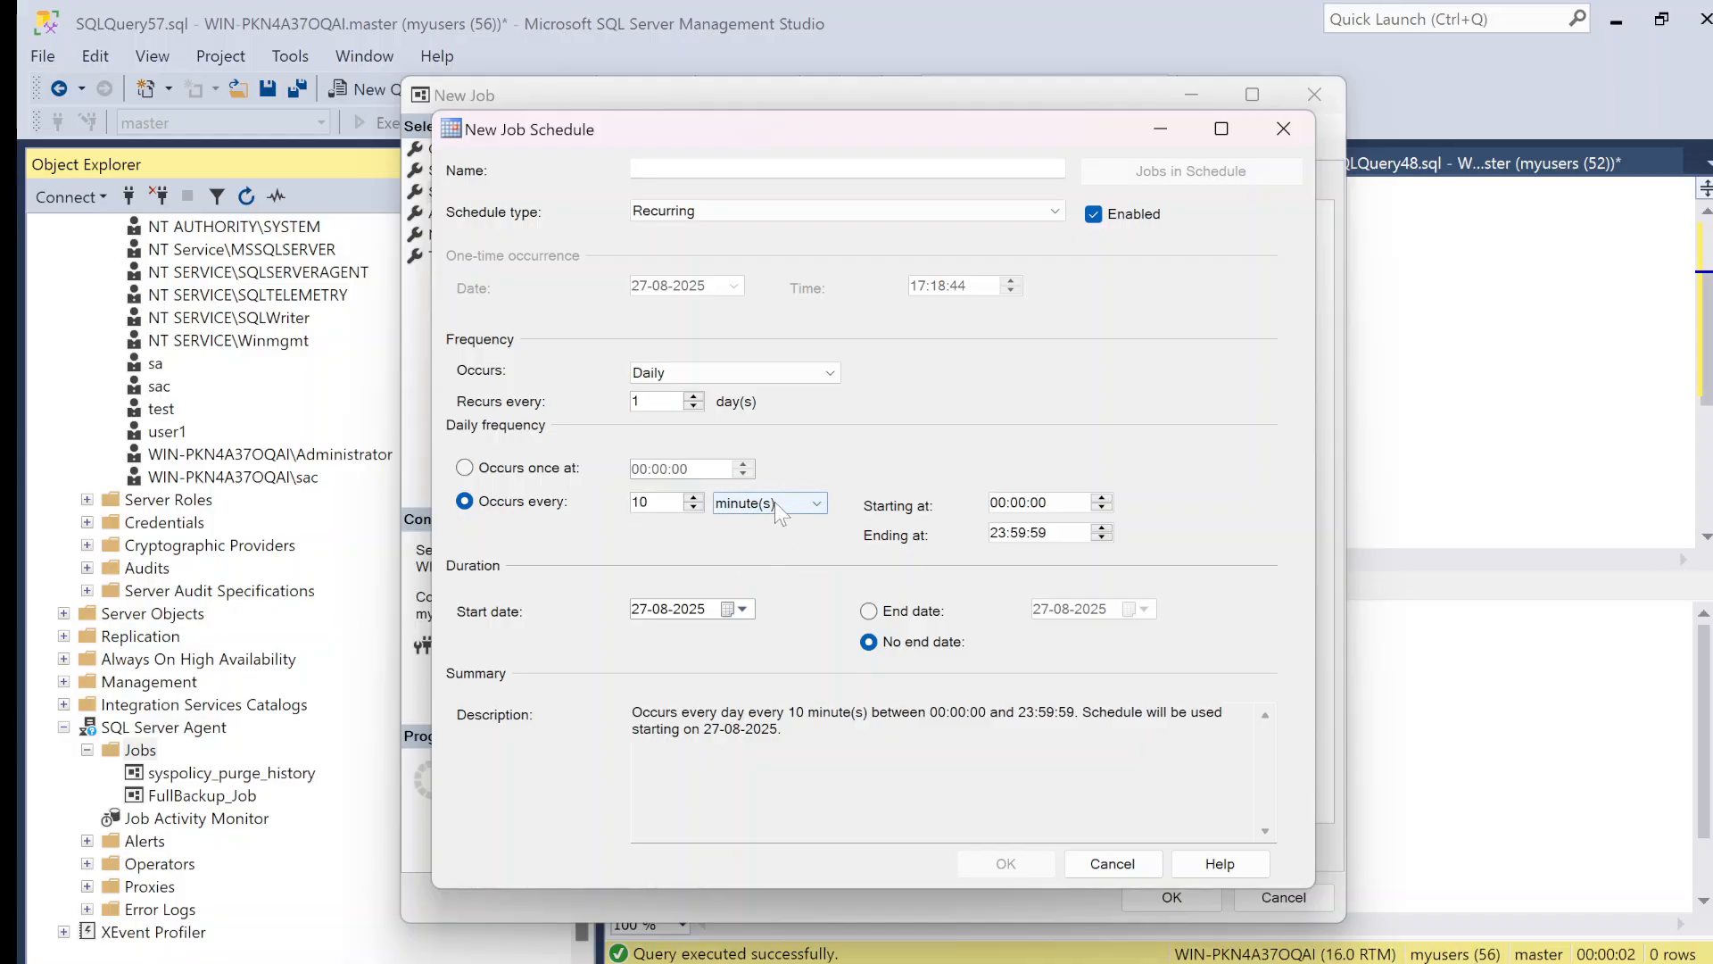
pyautogui.click(774, 501)
pyautogui.click(754, 522)
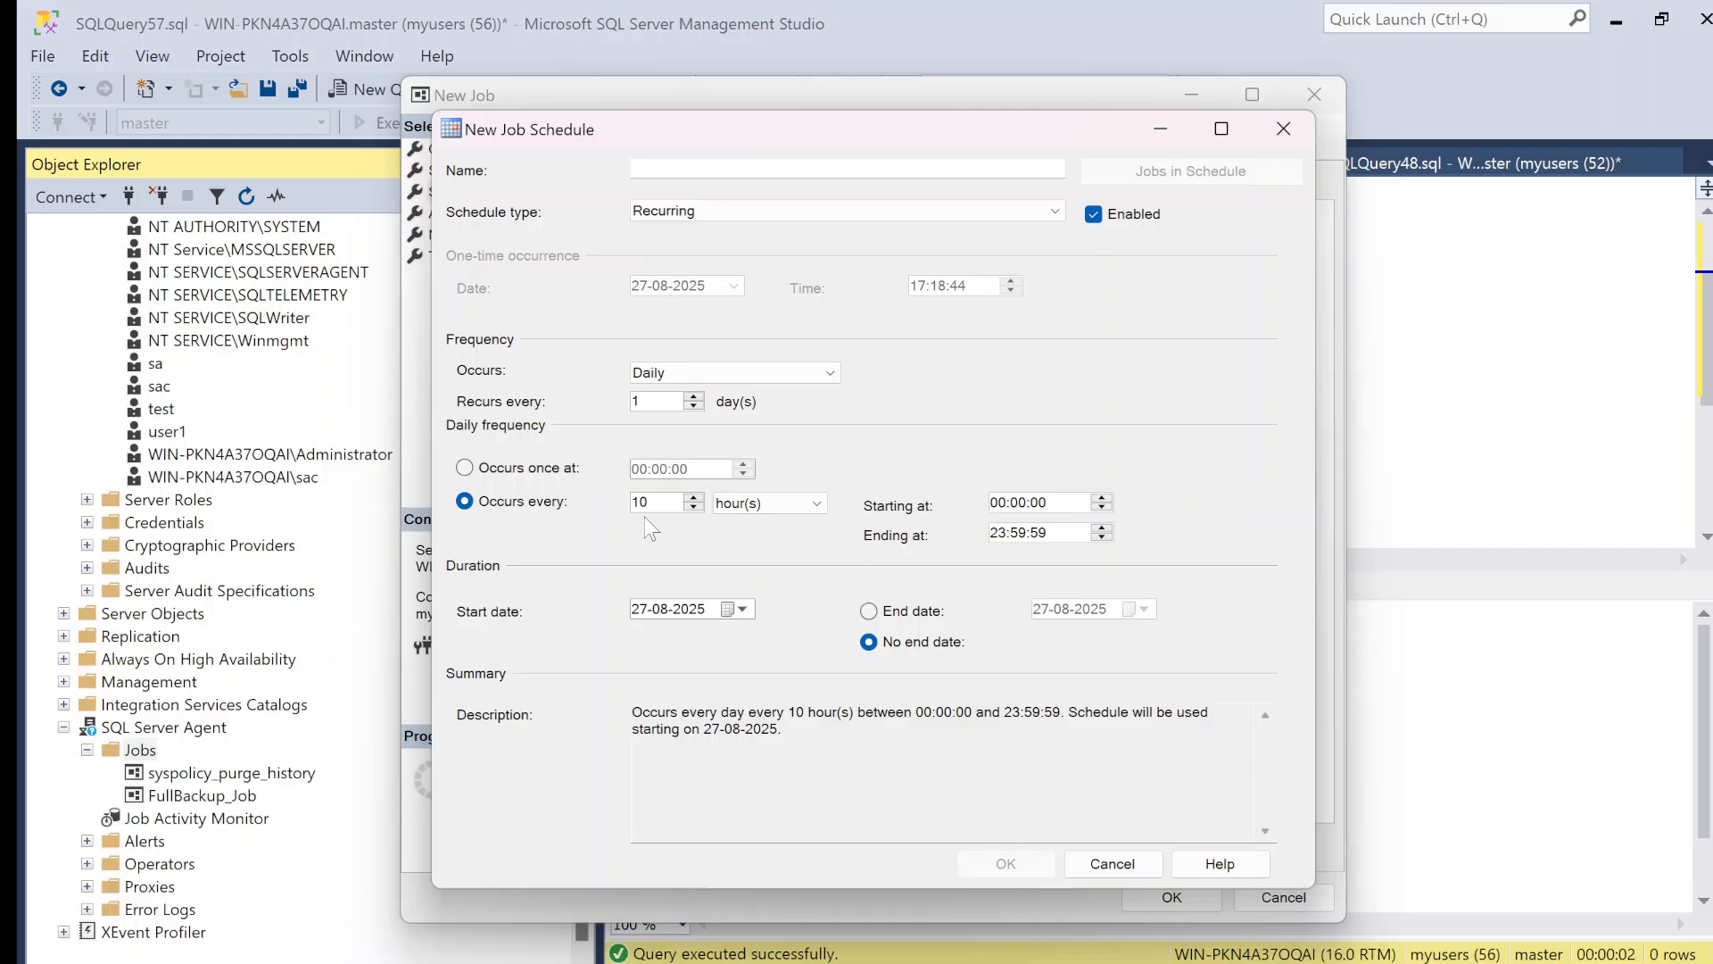
# Step: Set the repeat interval to 1 hour, keep the schedule daily, and switch it to occur once at a fixed time
pyautogui.click(695, 497)
pyautogui.click(695, 497)
pyautogui.click(695, 497)
pyautogui.click(695, 498)
pyautogui.click(695, 498)
pyautogui.click(695, 498)
pyautogui.click(695, 497)
pyautogui.click(695, 498)
pyautogui.click(695, 498)
pyautogui.click(699, 510)
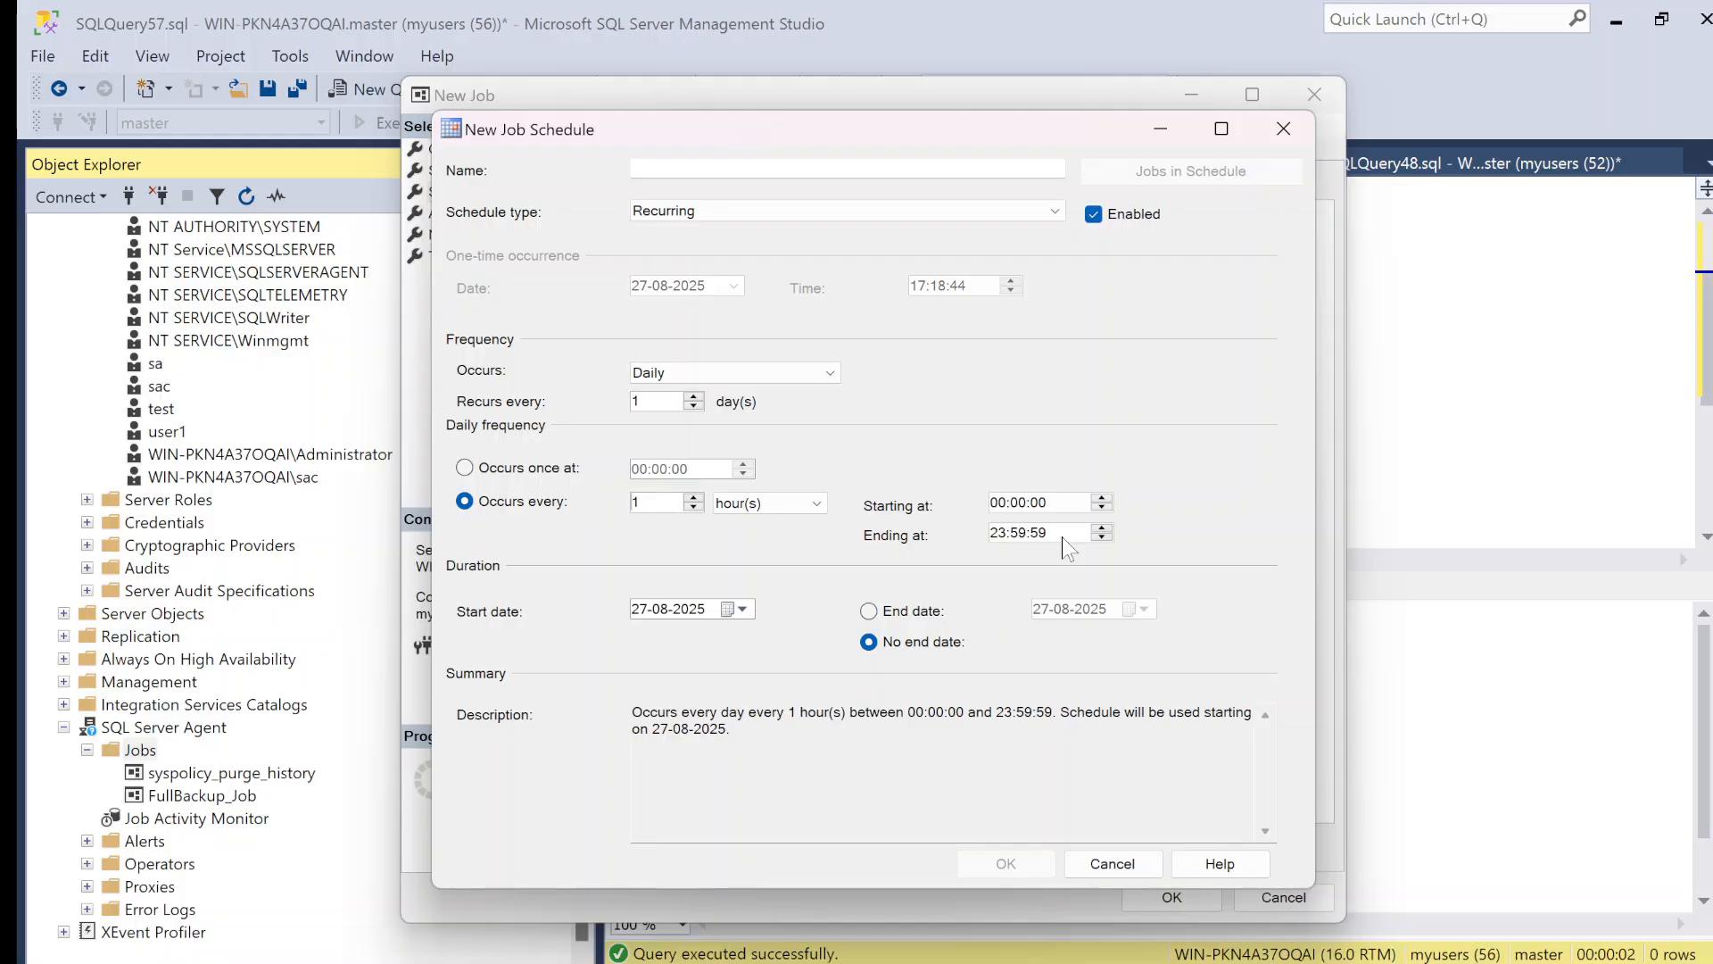
pyautogui.click(703, 371)
pyautogui.click(693, 392)
pyautogui.click(511, 470)
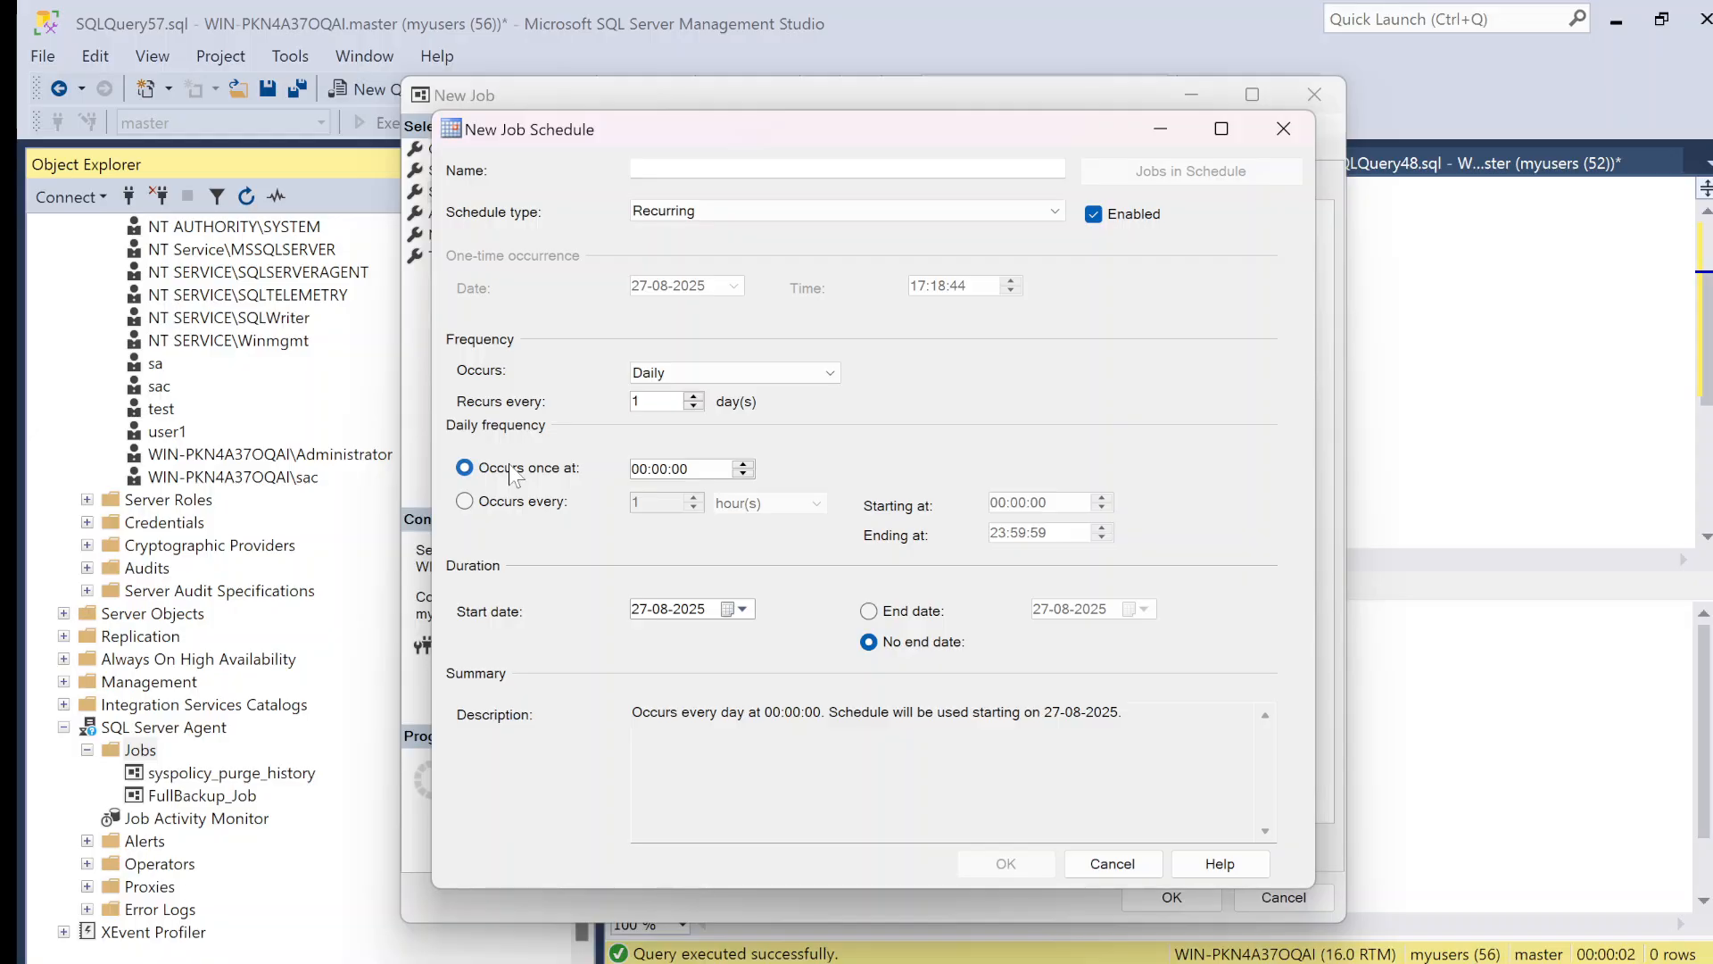
# Step: Make the schedule weekly on Monday through Saturday without Sunday, occurring once at 21:00:00
pyautogui.click(683, 376)
pyautogui.click(687, 402)
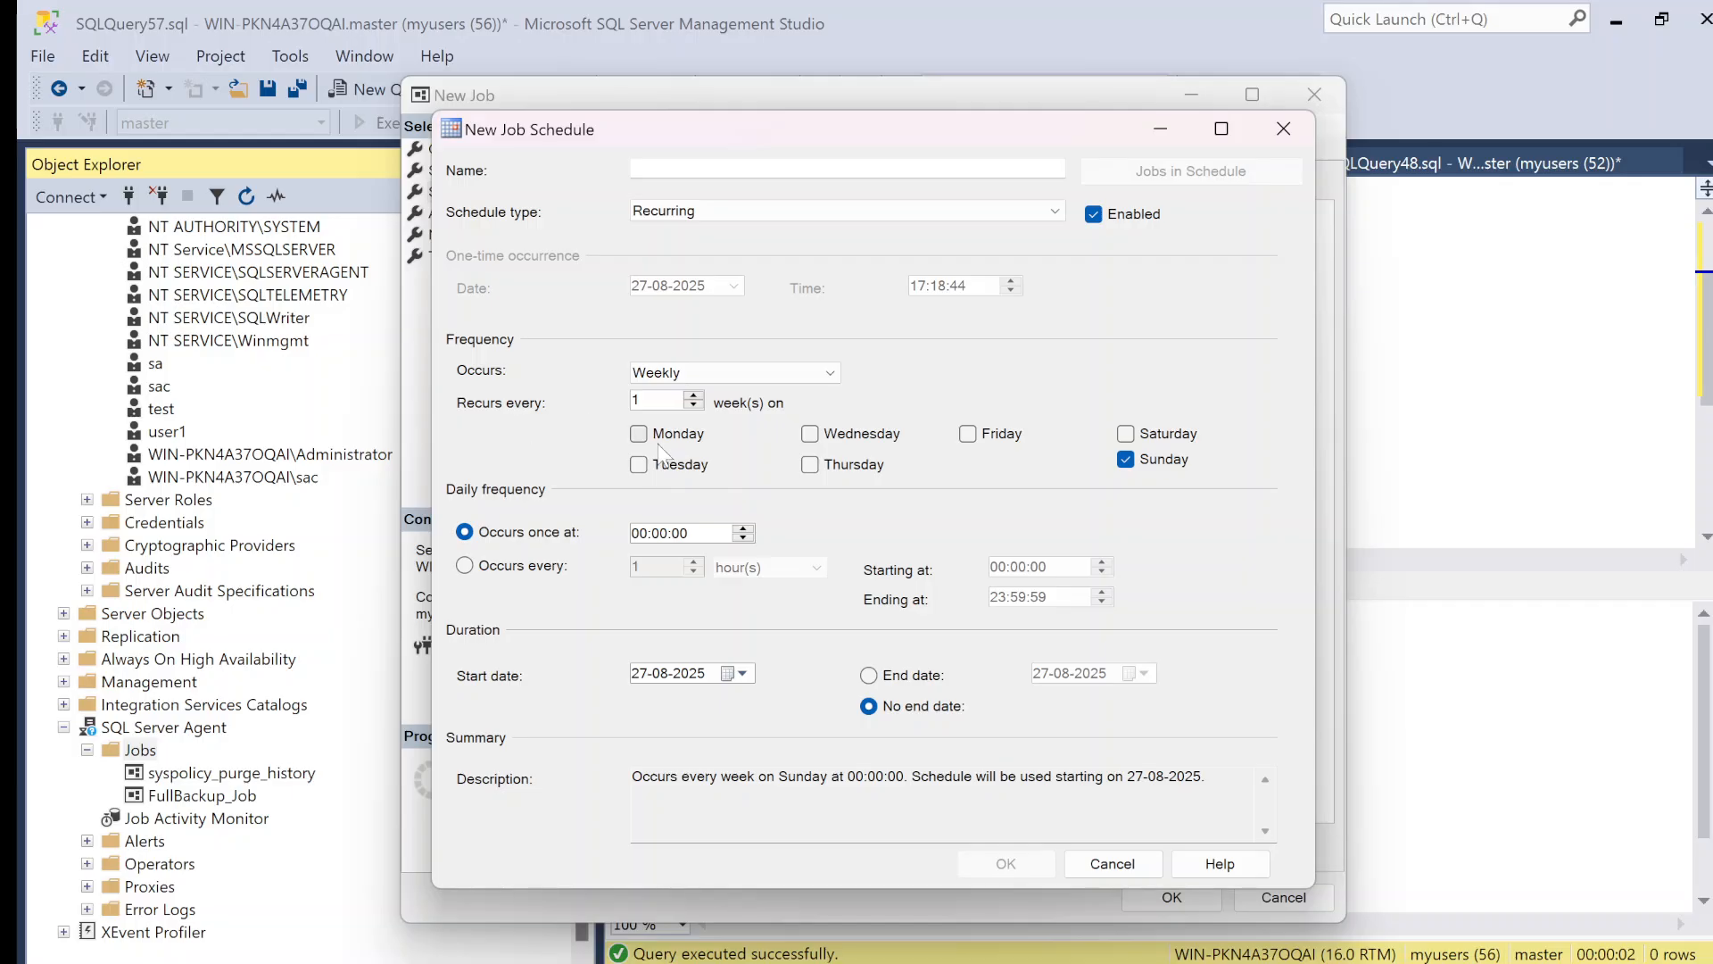
pyautogui.click(1126, 460)
pyautogui.click(638, 434)
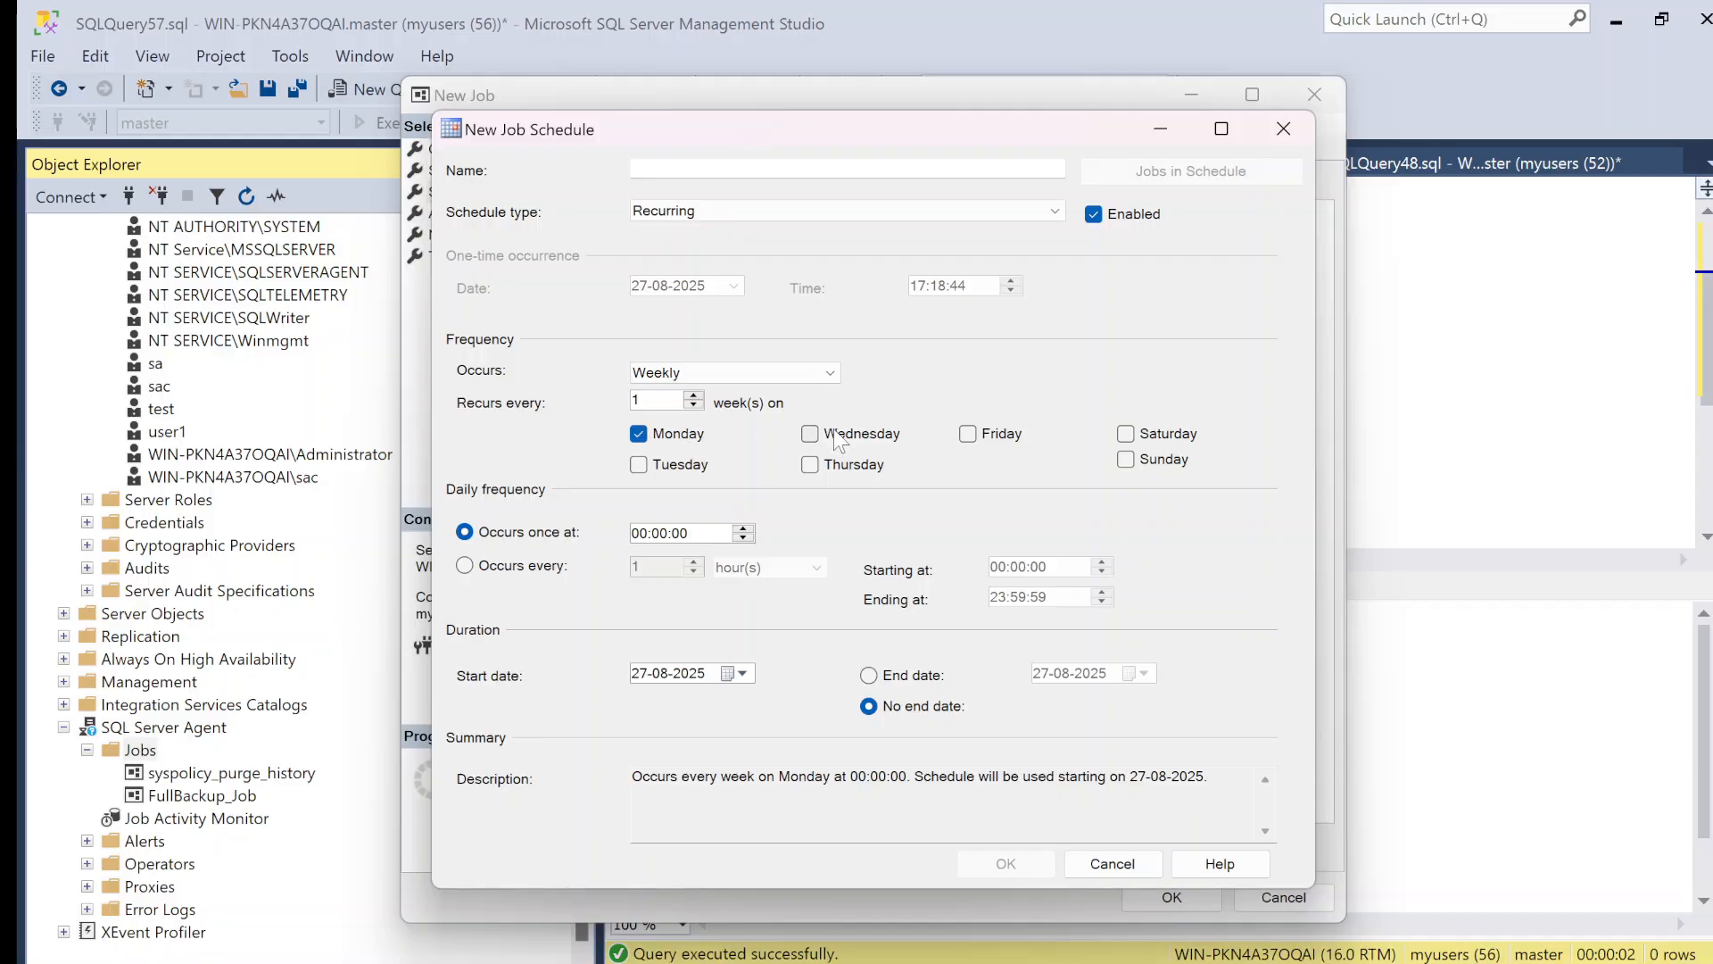
pyautogui.click(1126, 433)
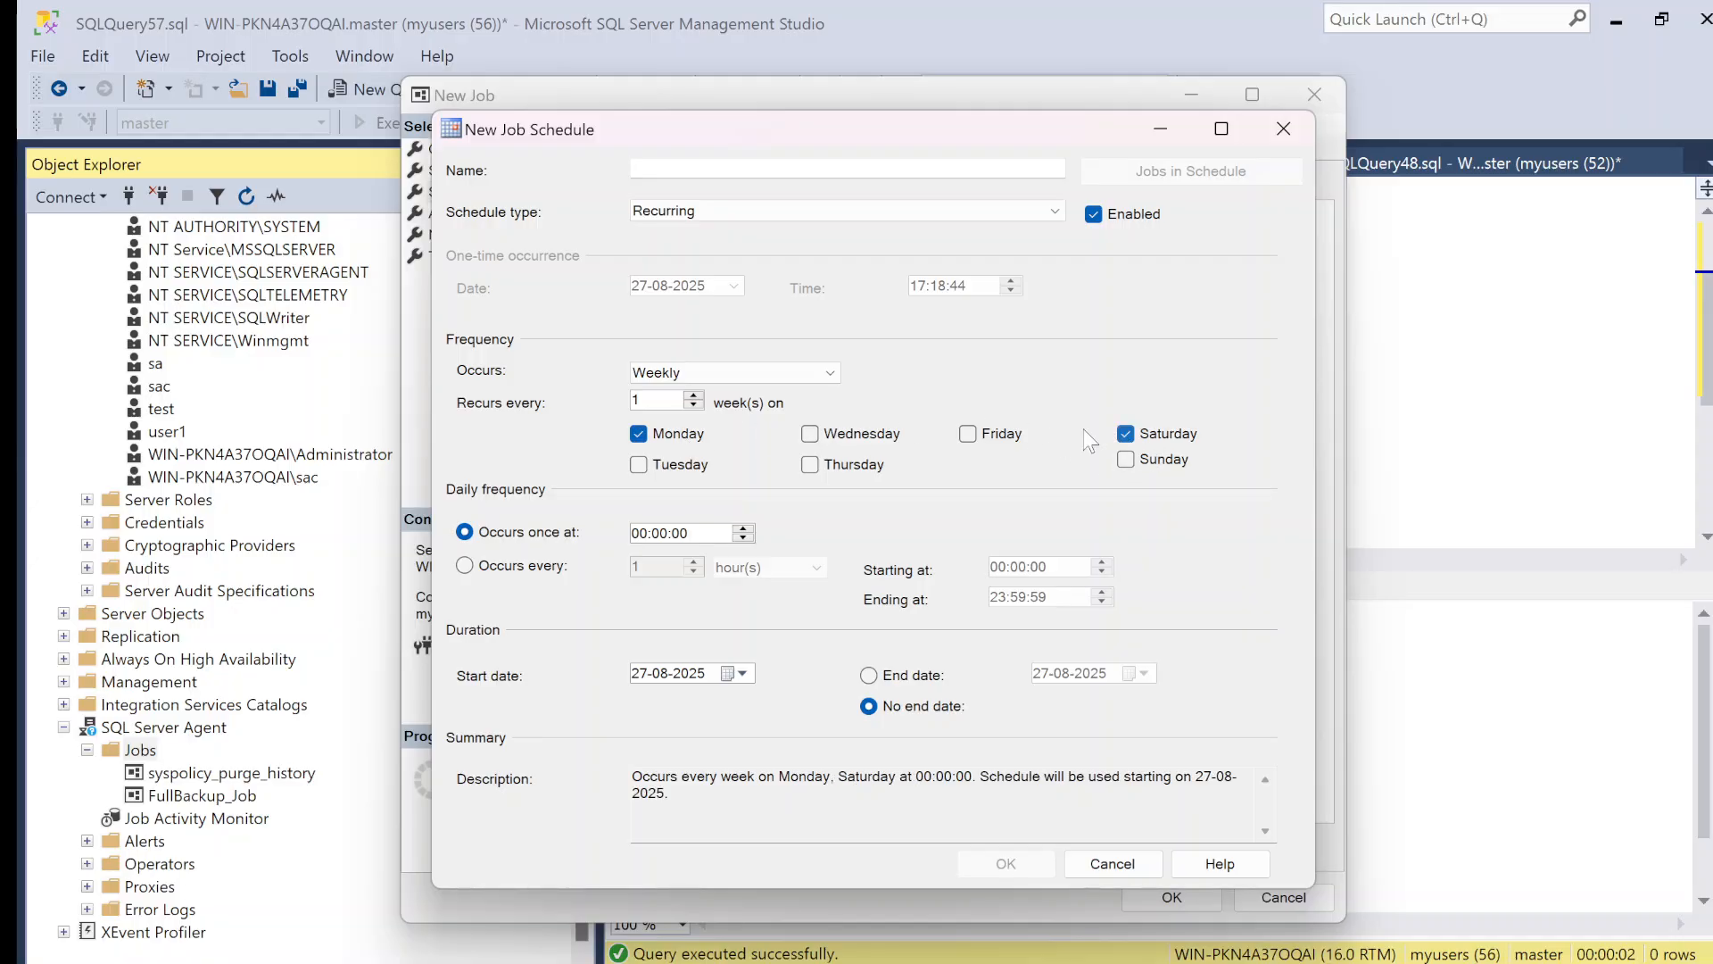
pyautogui.click(968, 435)
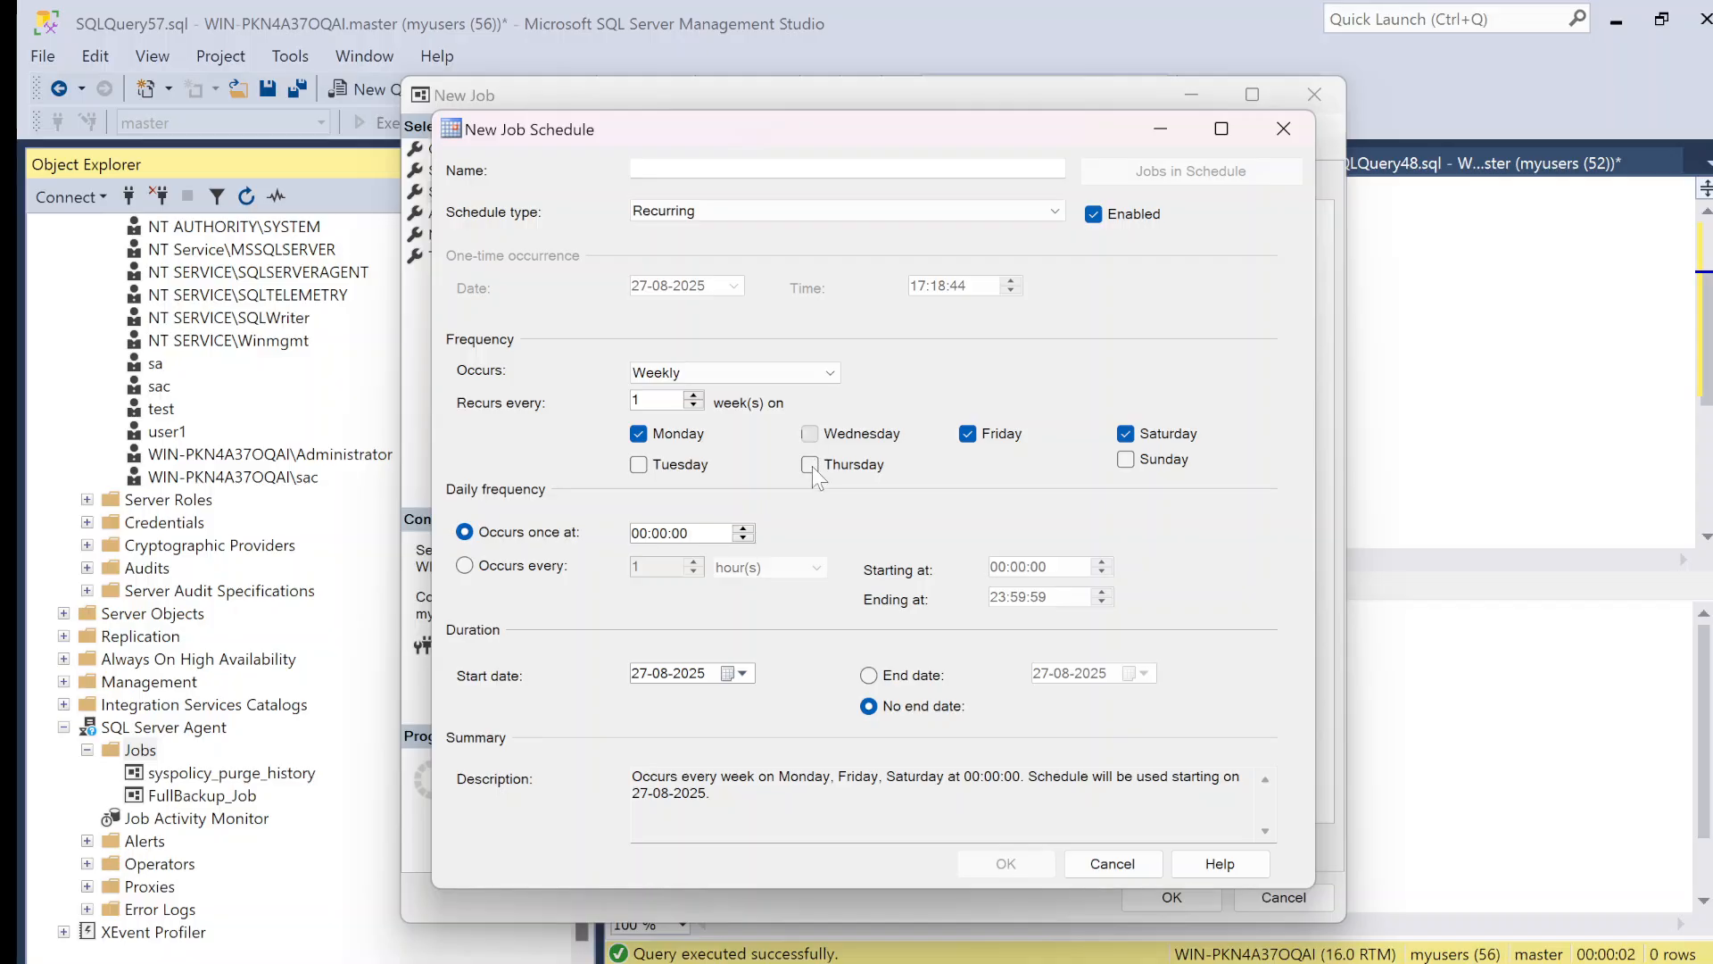
pyautogui.click(809, 463)
pyautogui.click(638, 464)
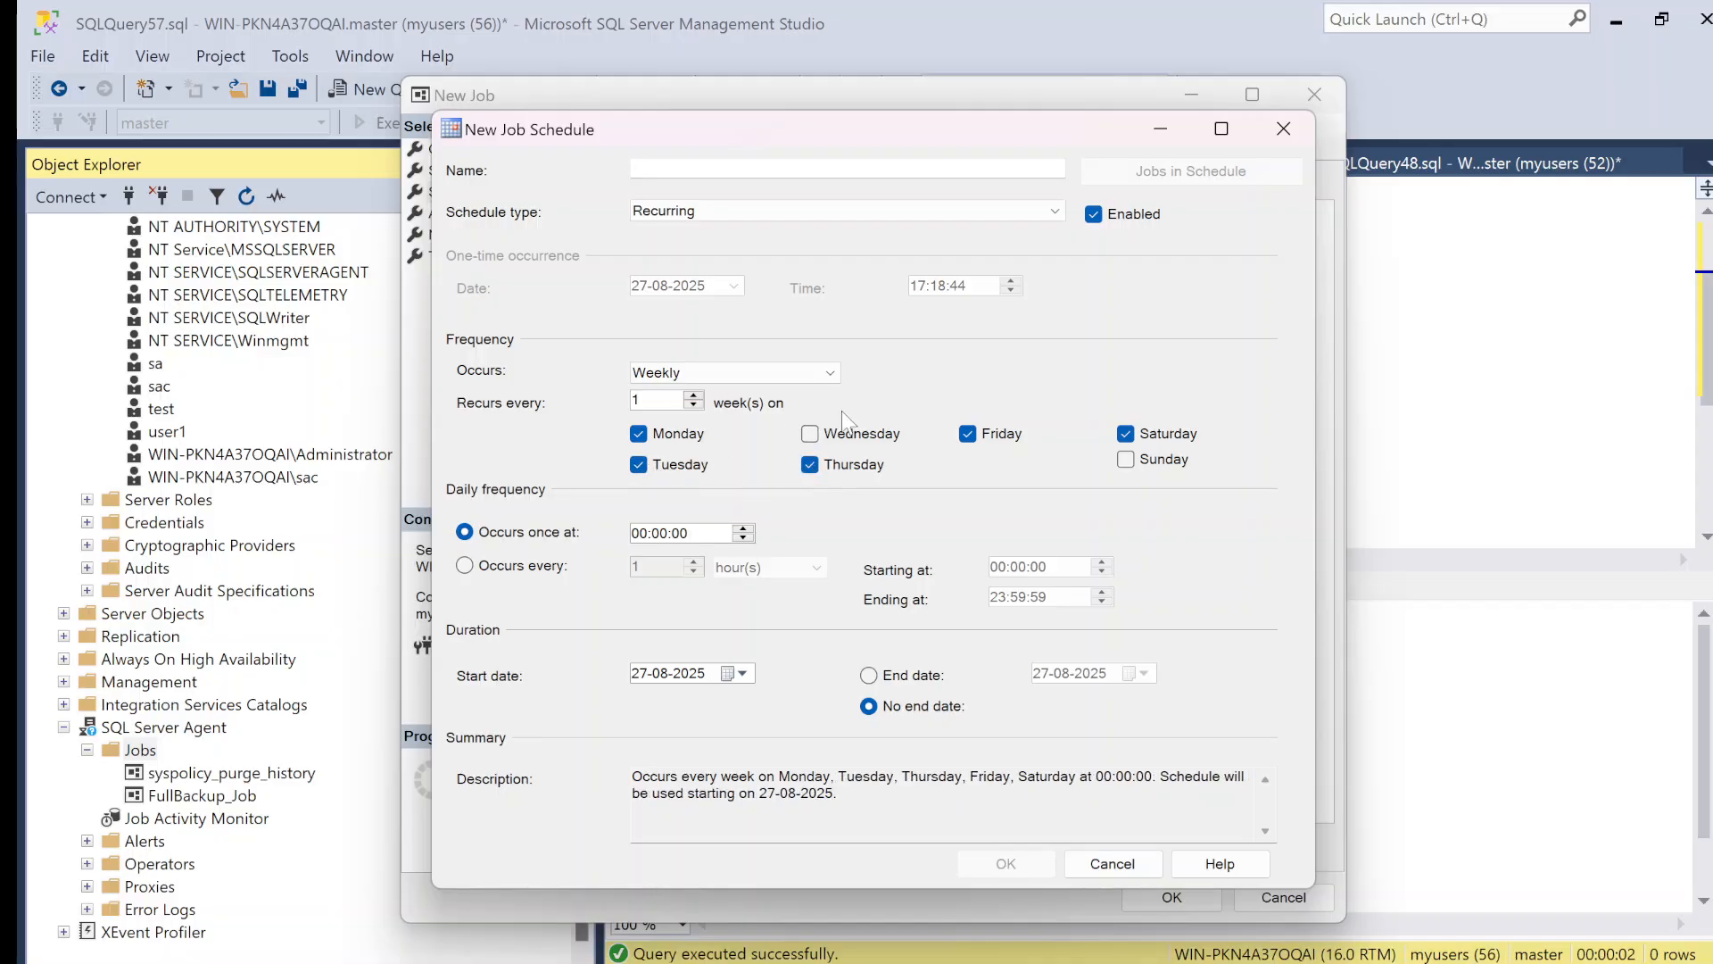
pyautogui.click(812, 435)
pyautogui.click(639, 533)
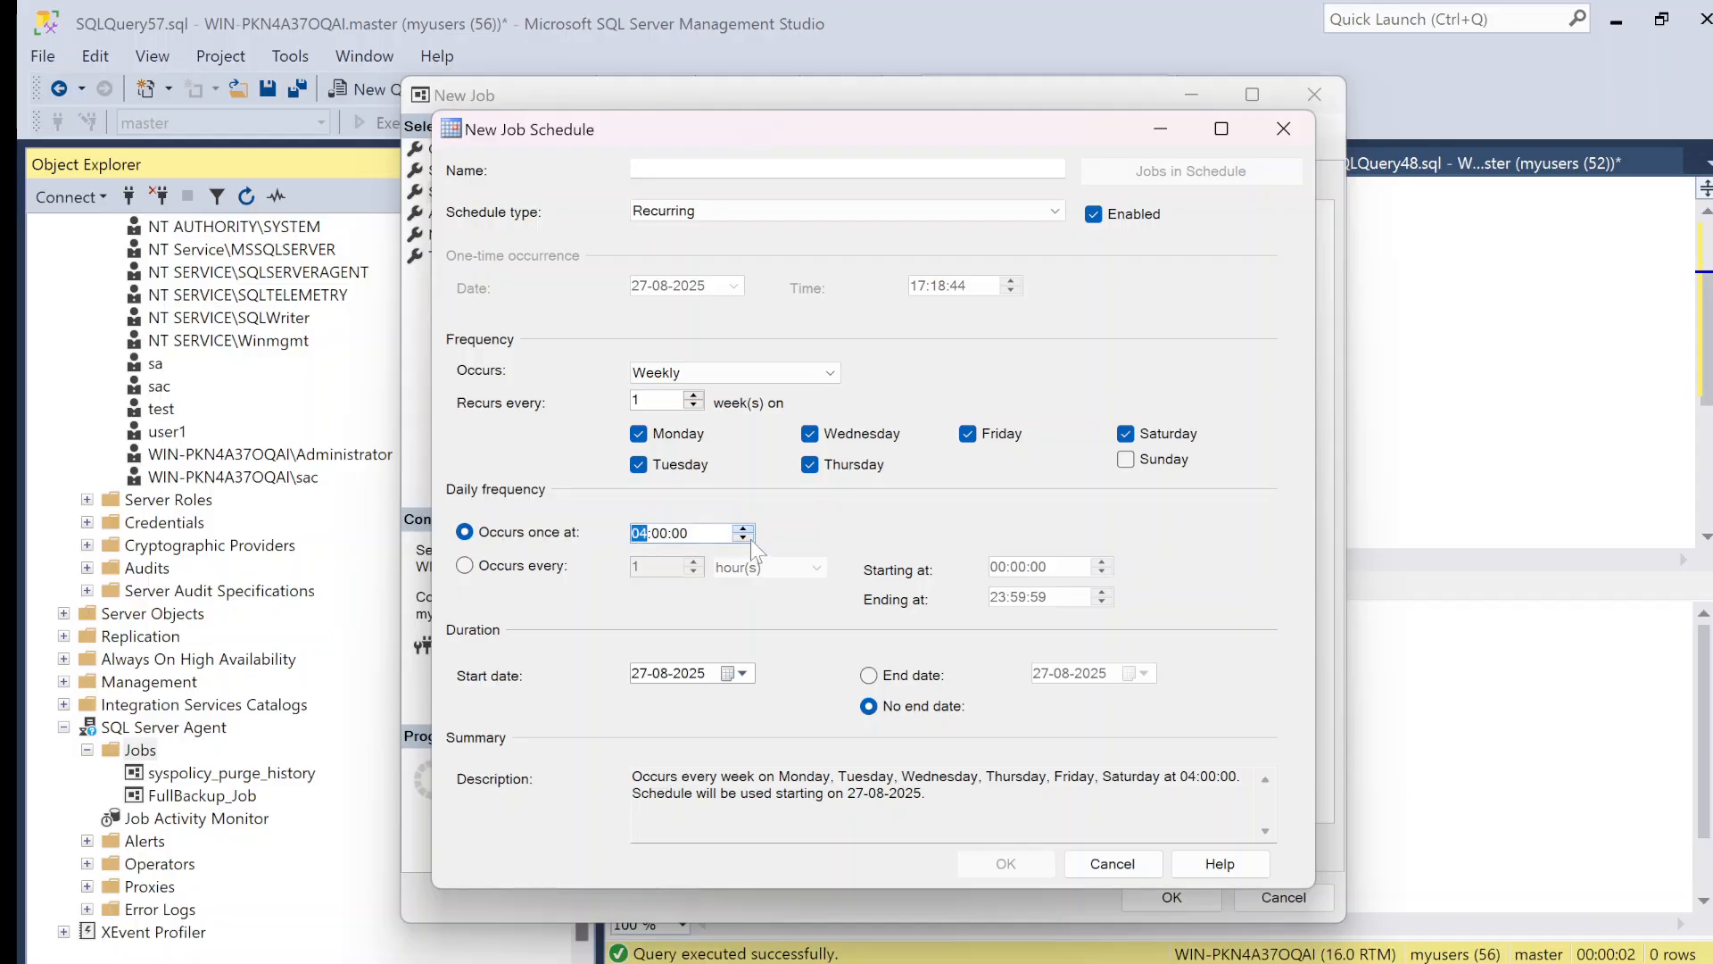
pyautogui.click(744, 538)
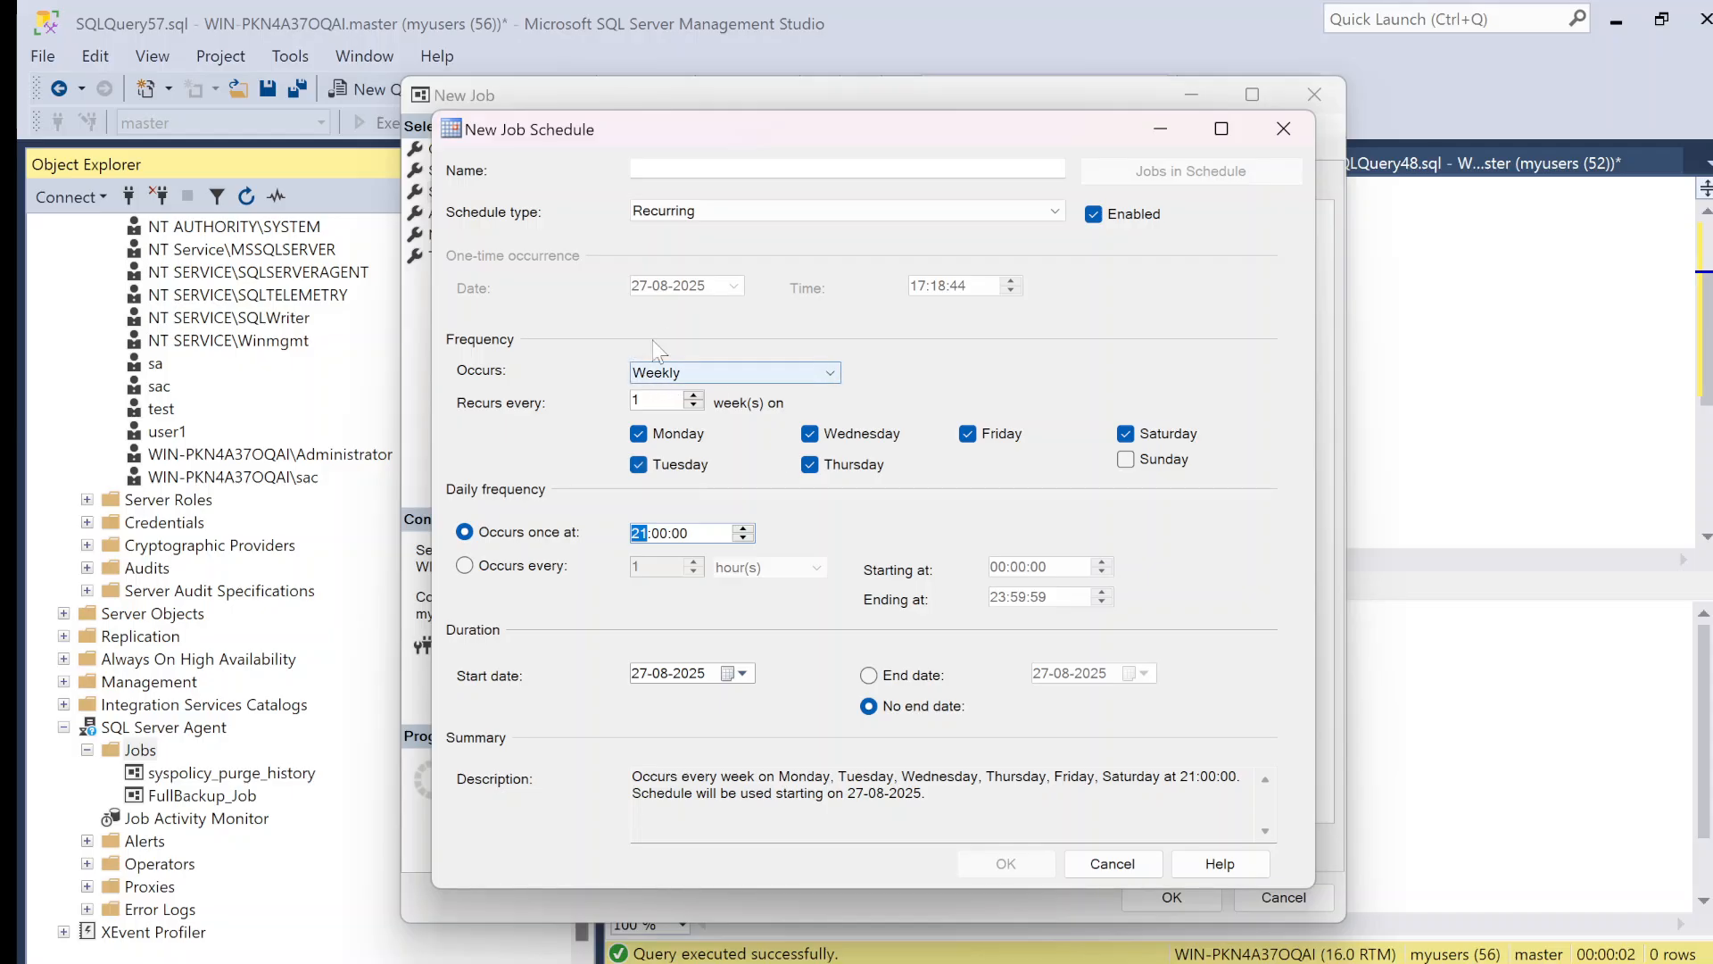
# Step: Switch the schedule to daily with a repeat interval in minutes, and discard both the schedule and the new job
pyautogui.click(730, 376)
pyautogui.click(705, 410)
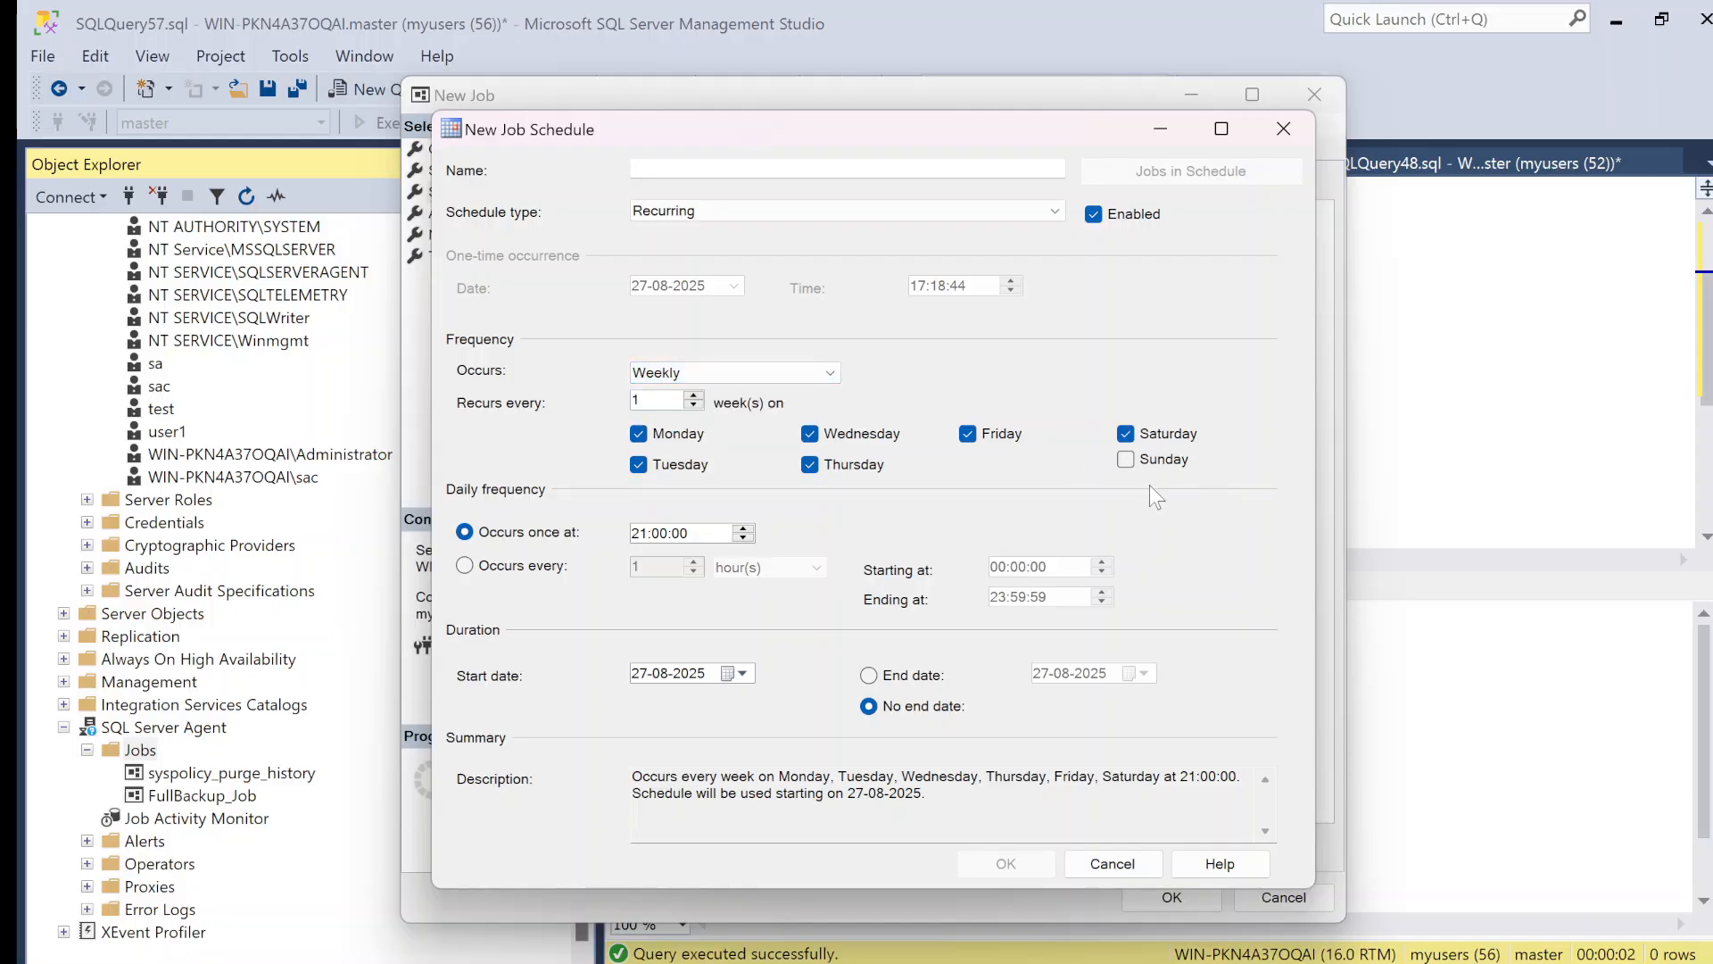
pyautogui.click(705, 373)
pyautogui.click(689, 391)
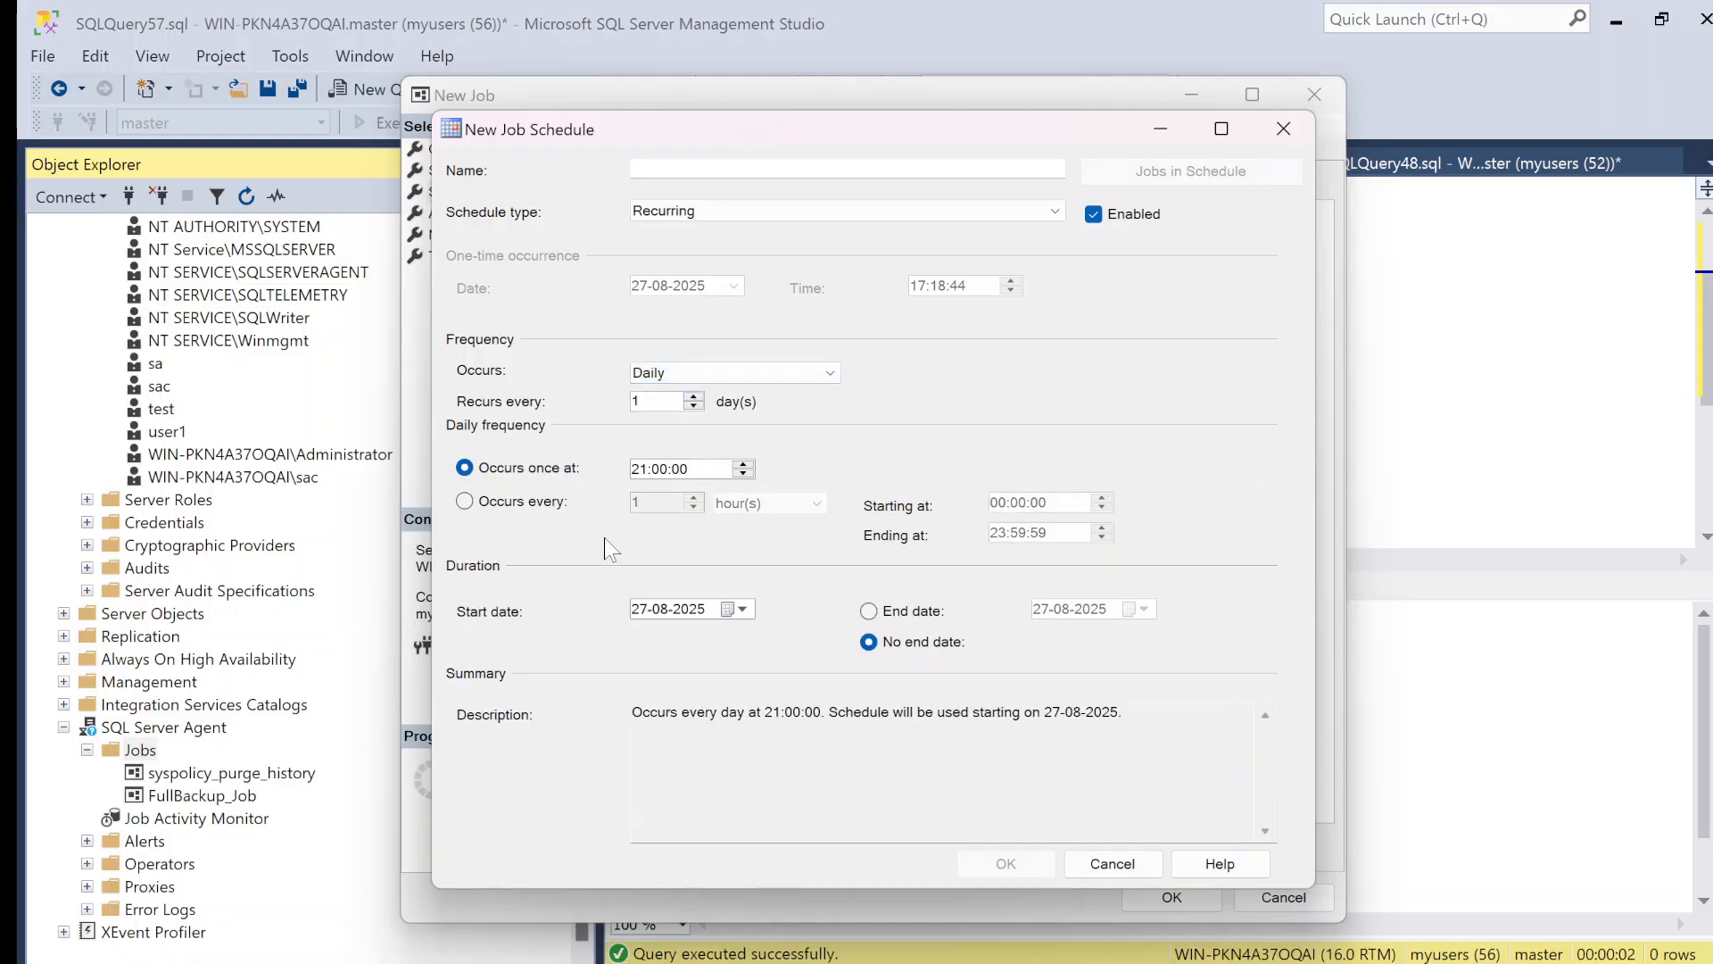
pyautogui.click(526, 503)
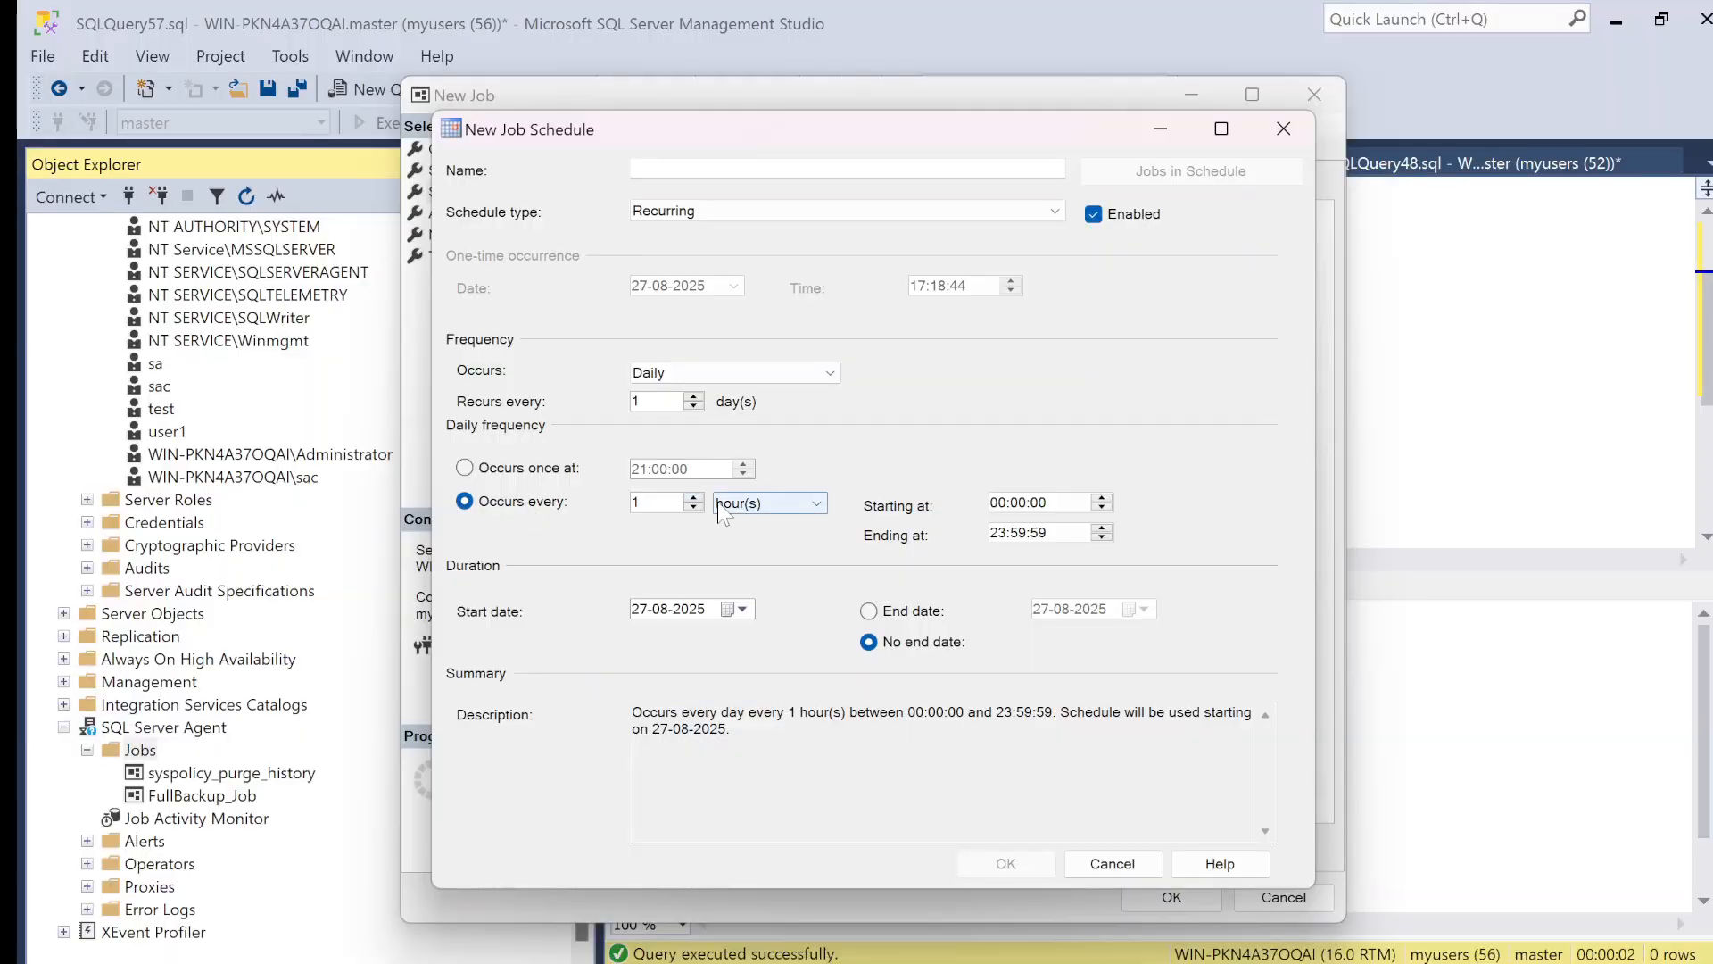
pyautogui.click(717, 501)
pyautogui.click(746, 534)
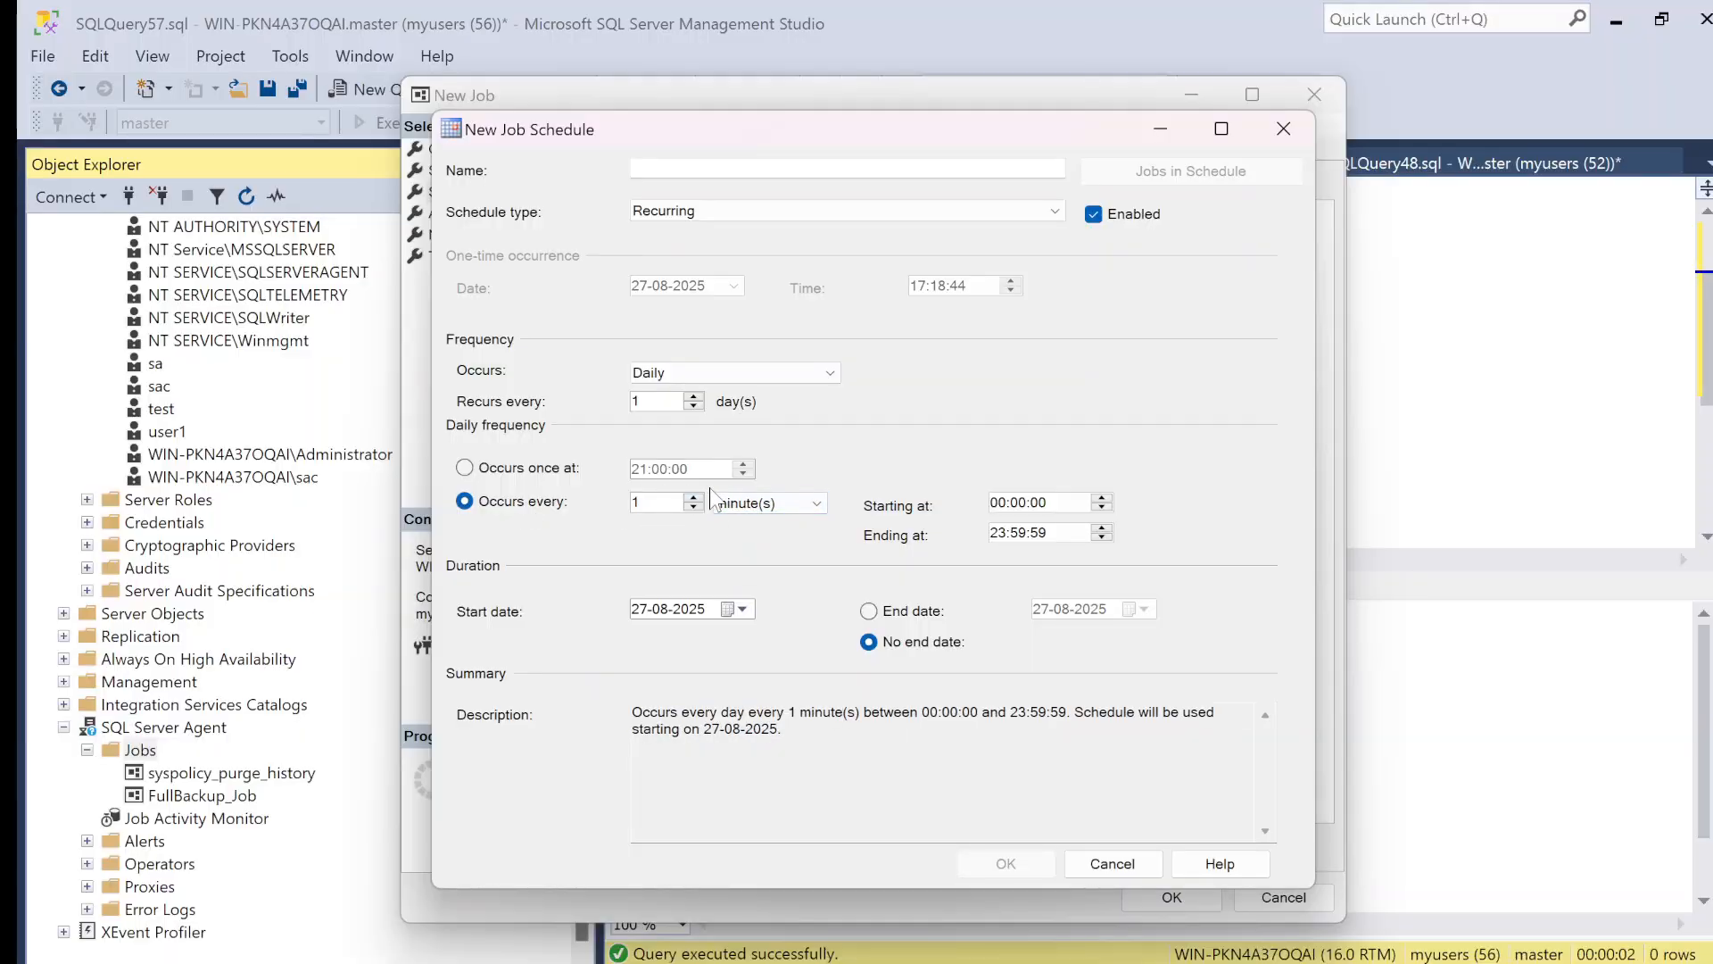
pyautogui.write('0')
pyautogui.click(1284, 130)
pyautogui.click(1315, 94)
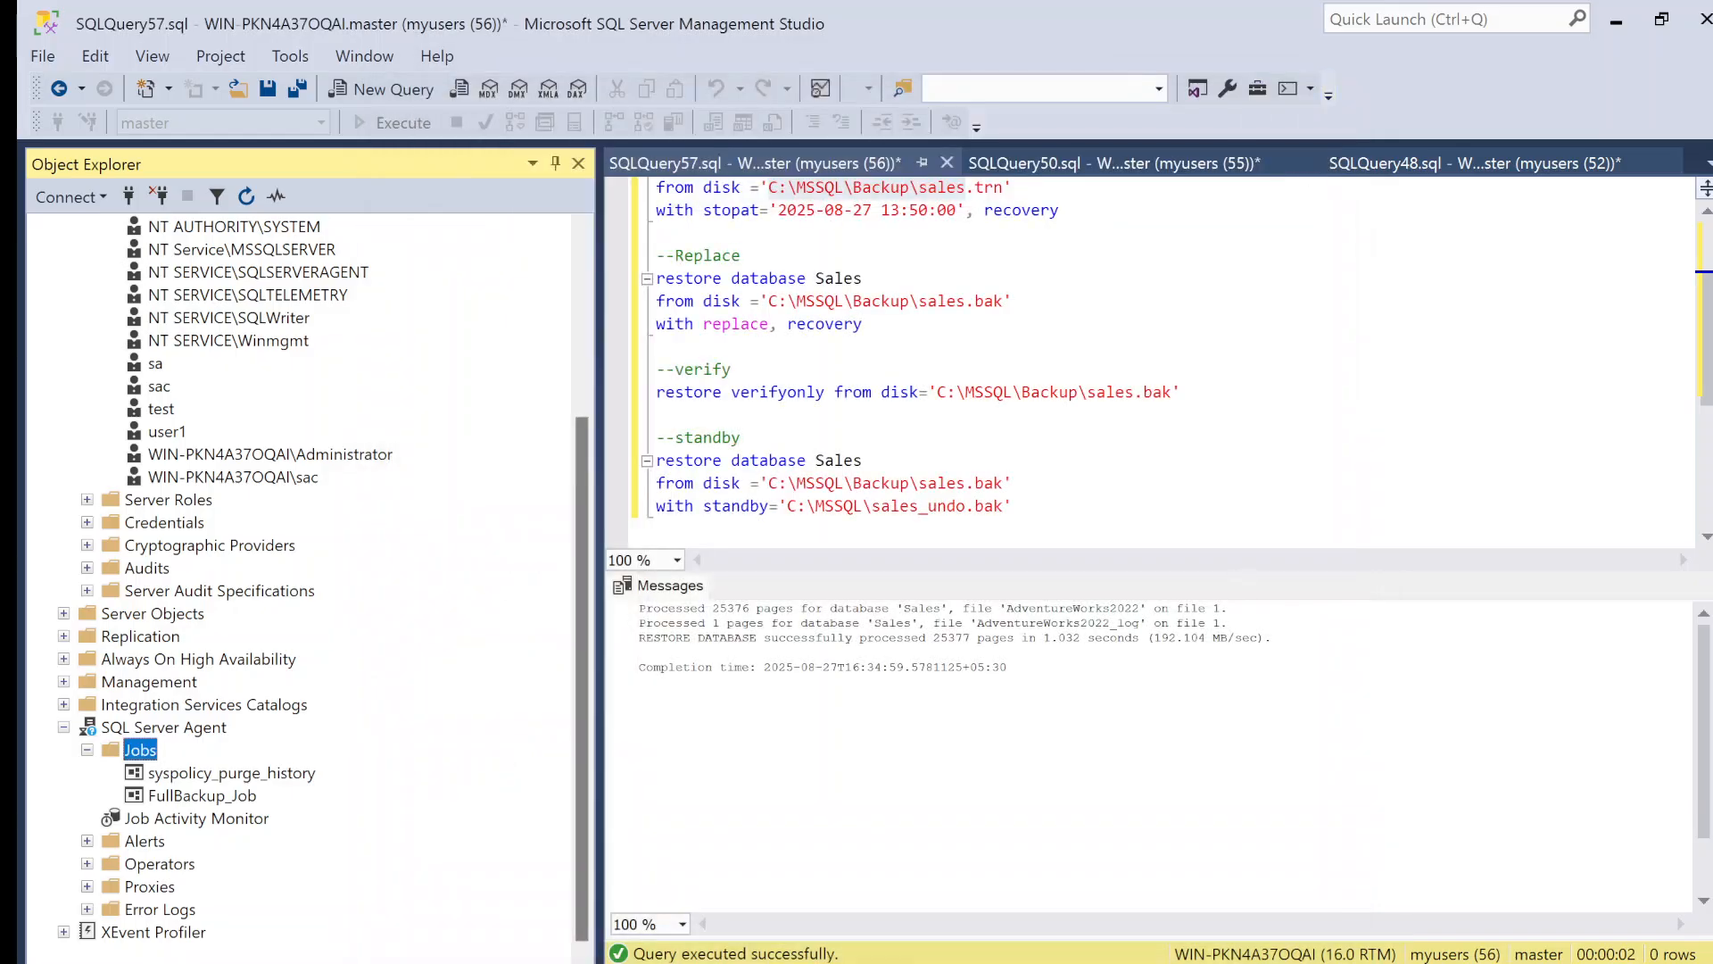